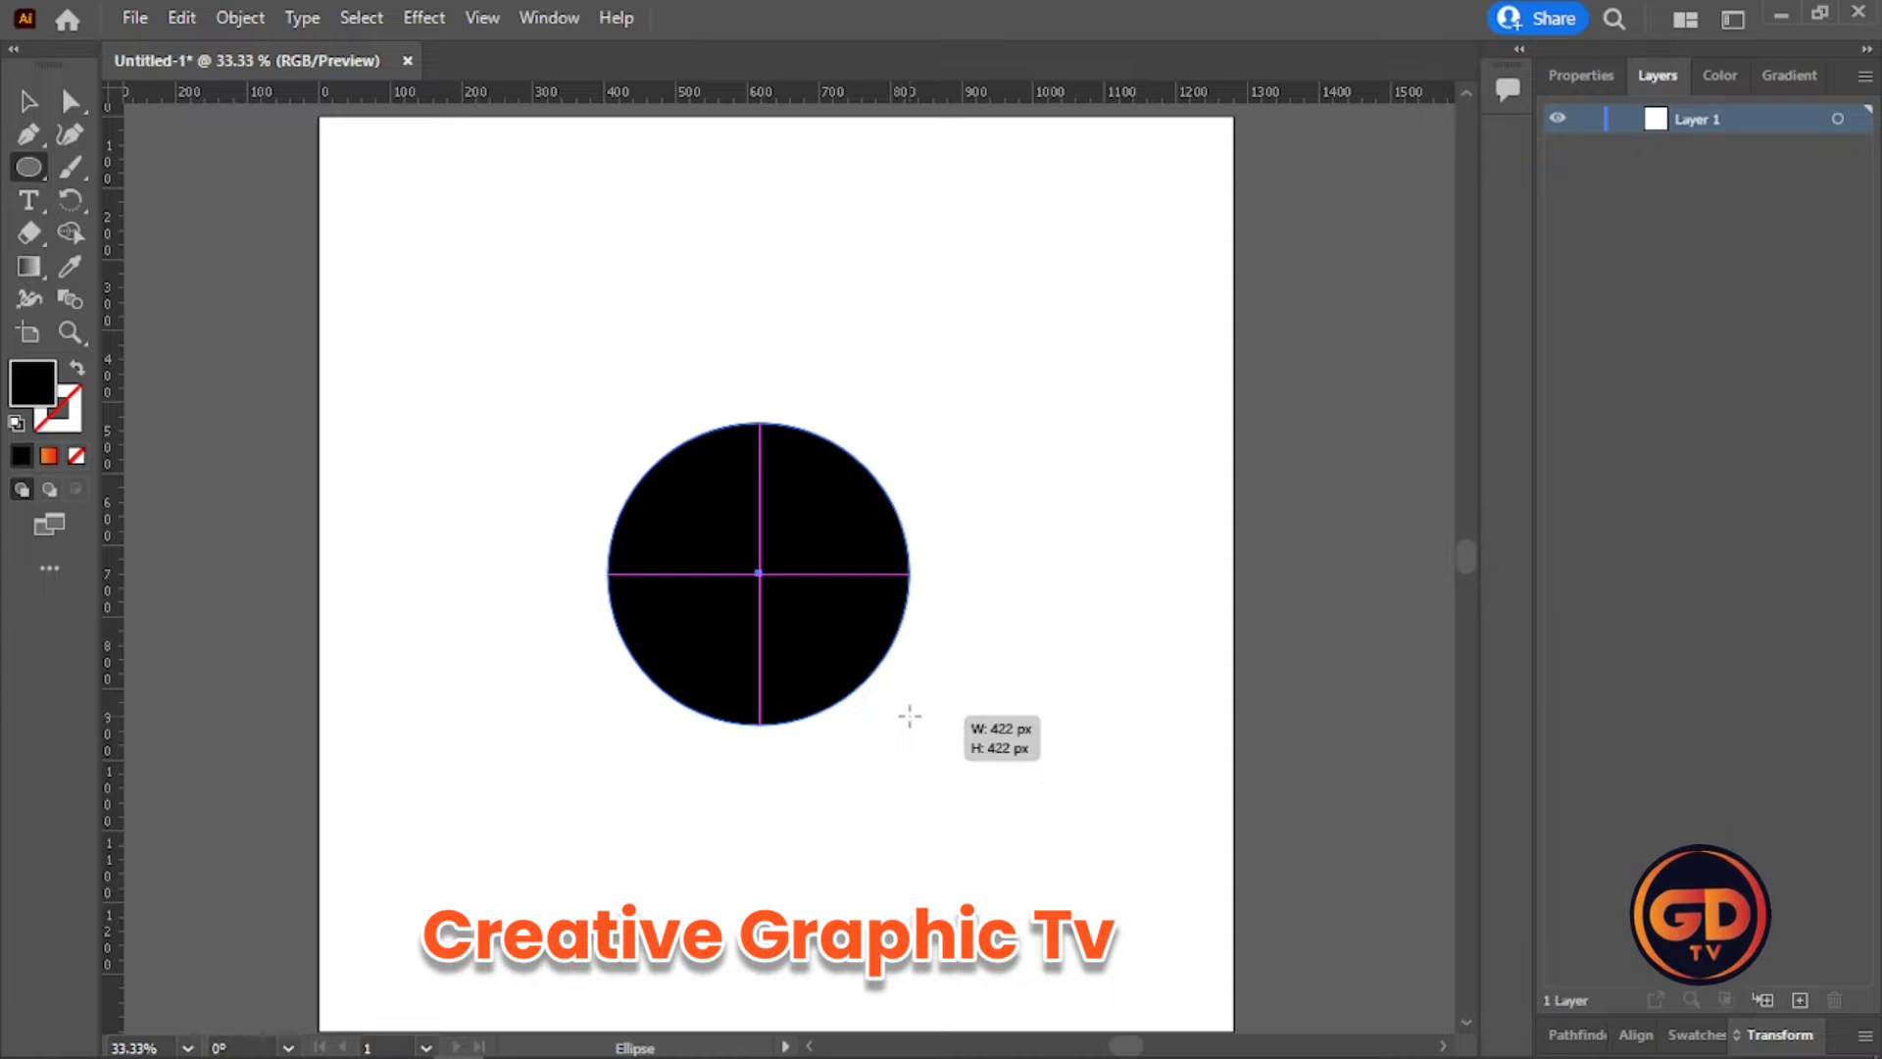
- Draw a black circle about 422 px wide and place a copy scaled down to about 190 px to its right
left_click_drag(909, 717, 908, 714)
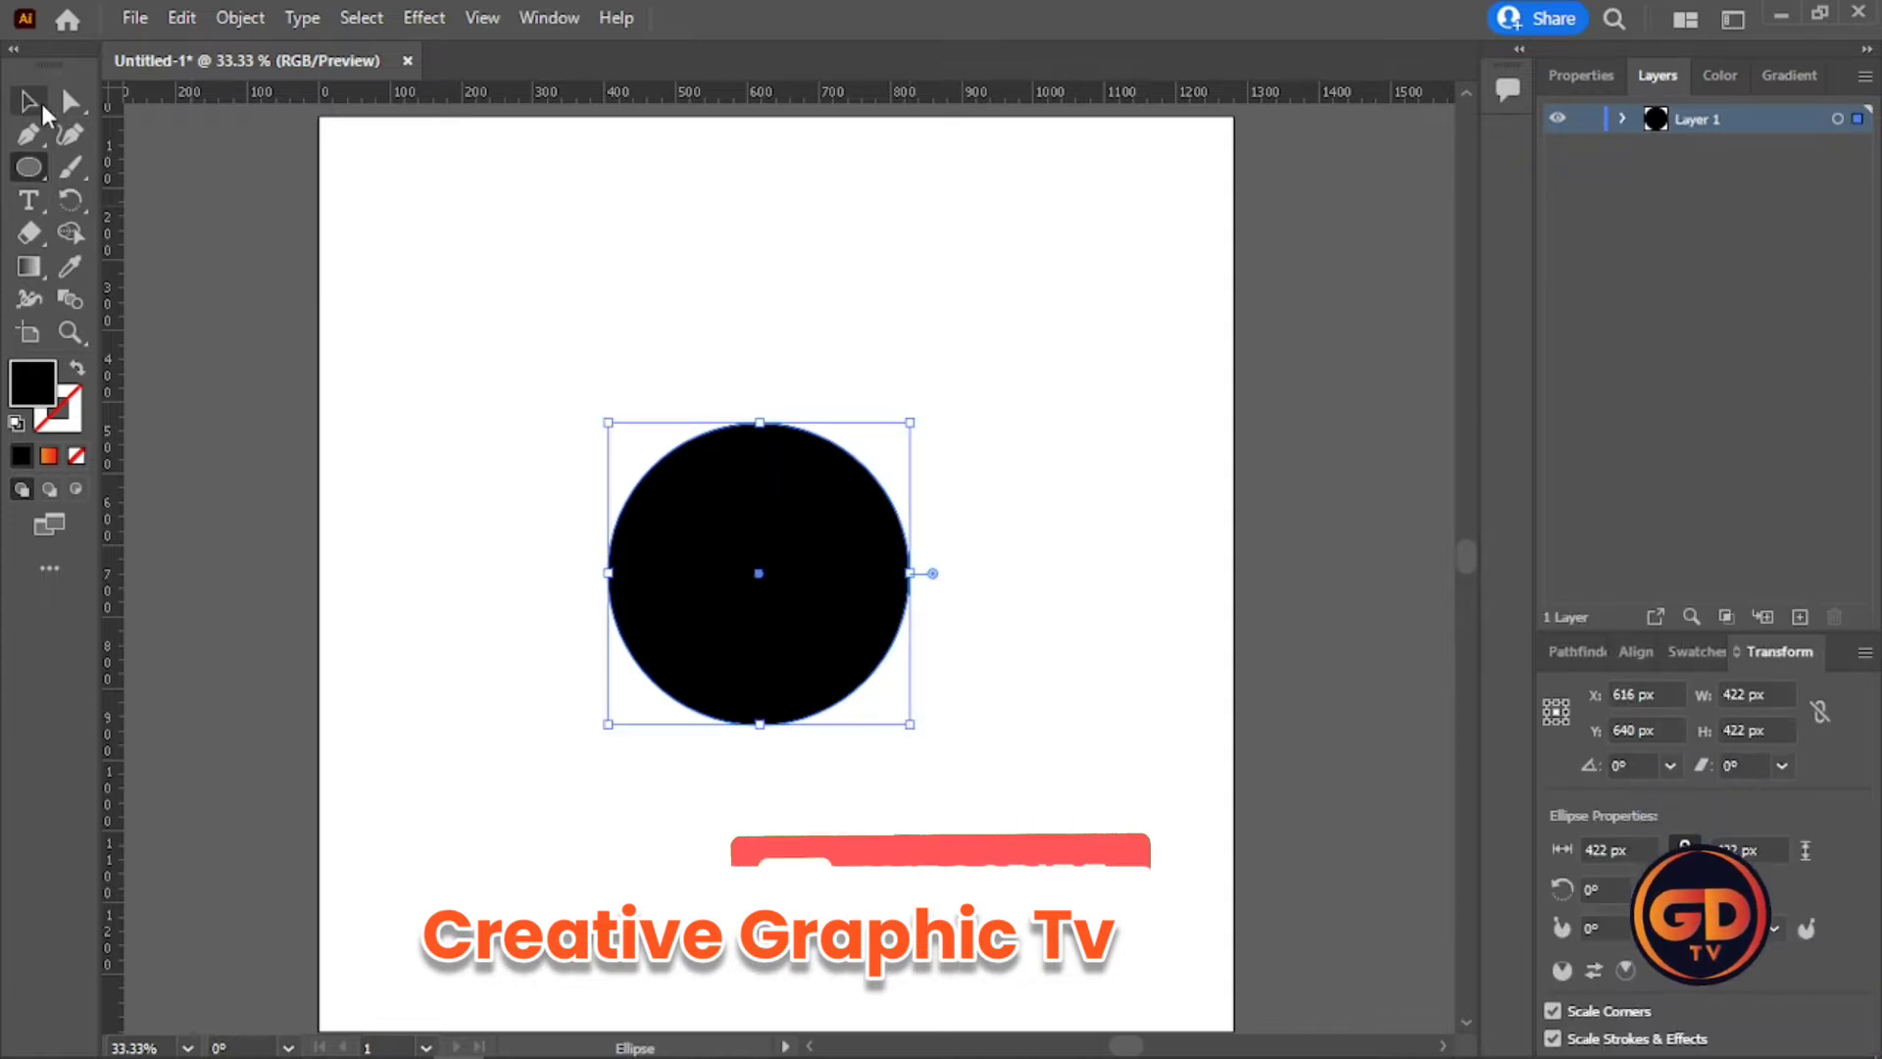
key("v")
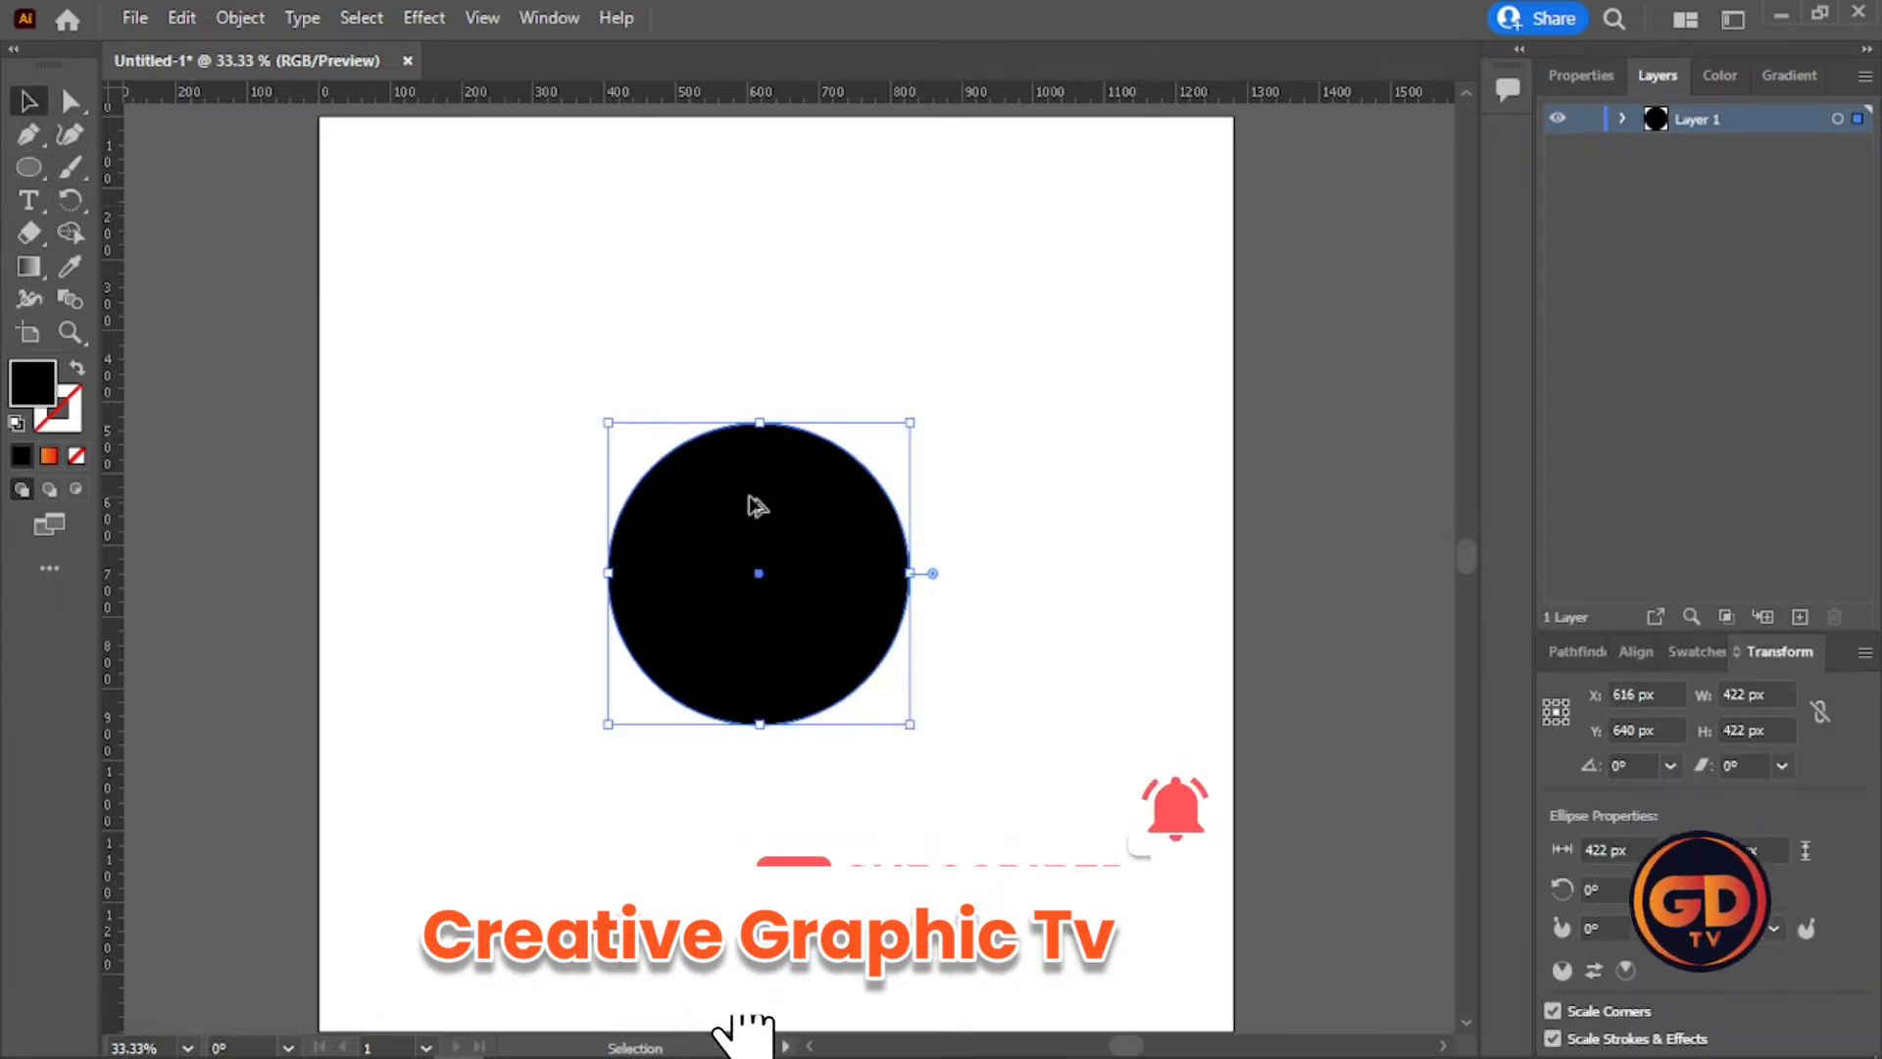
left_click_drag(749, 496, 1084, 476, "alt")
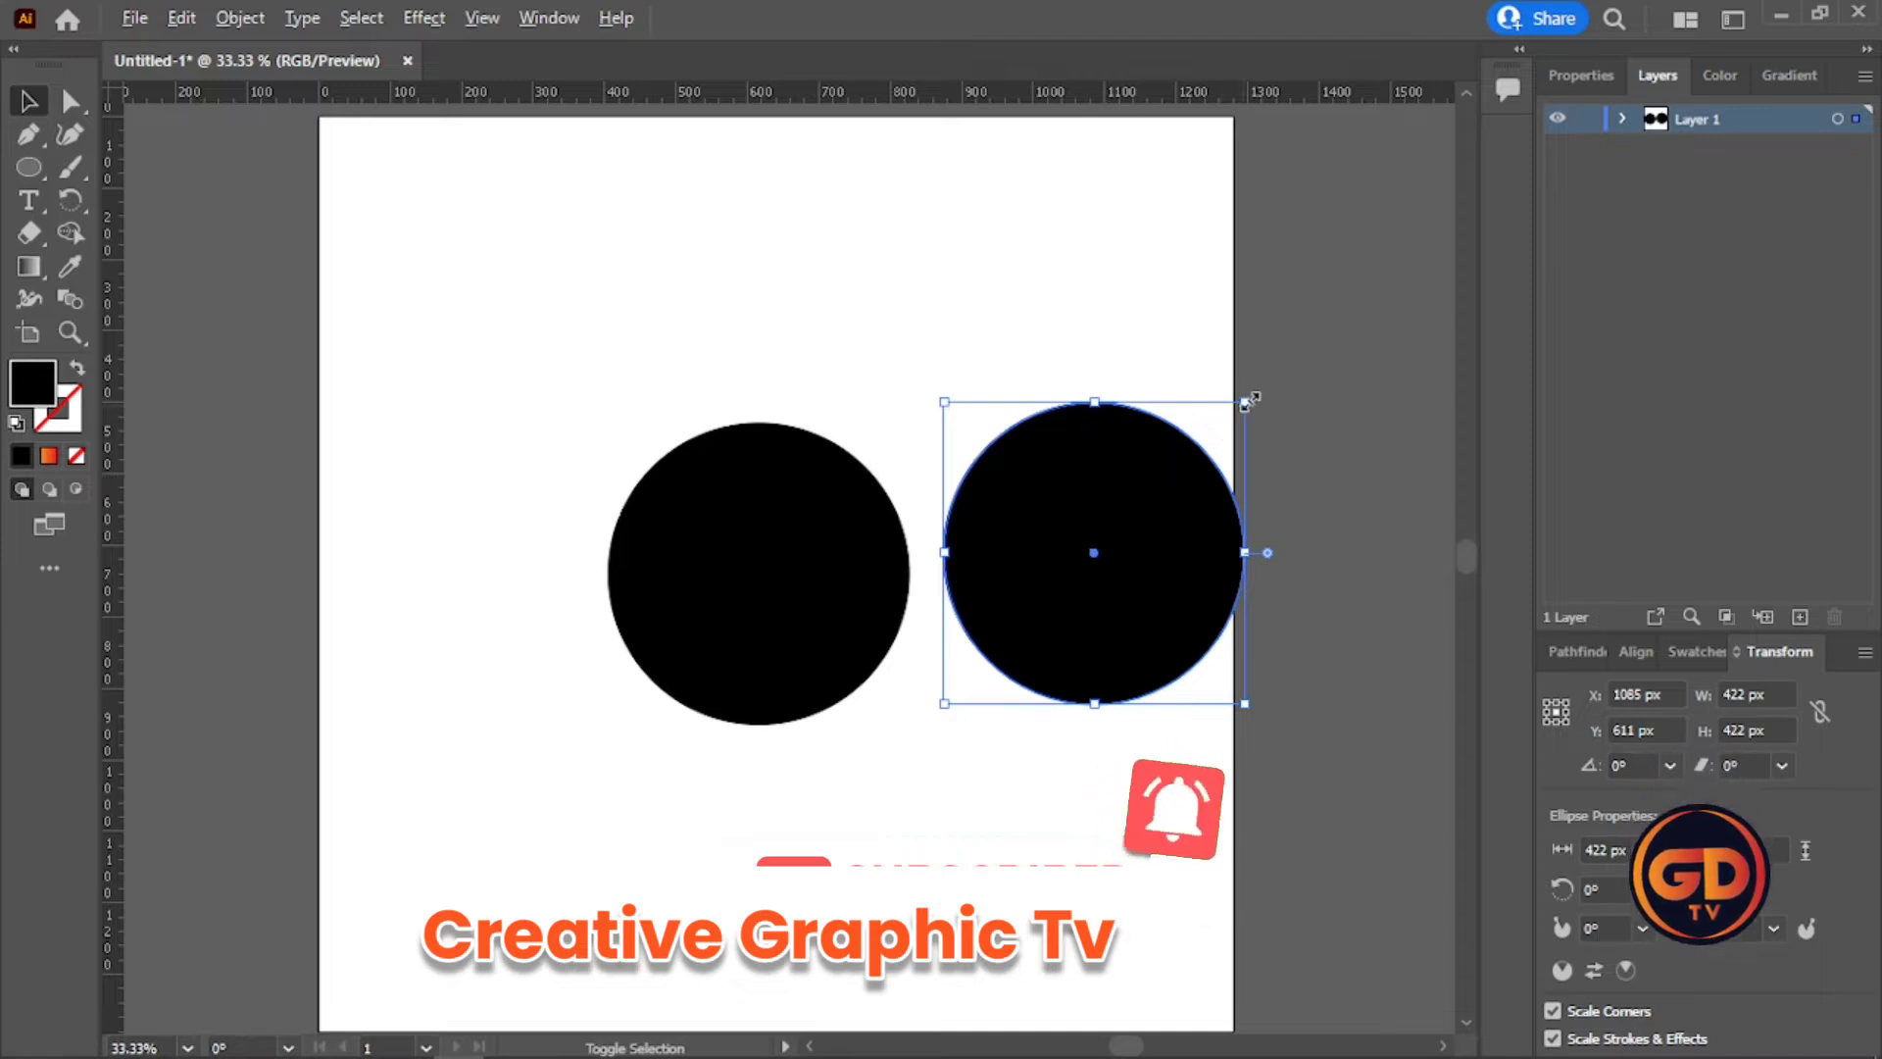
left_click_drag(1245, 402, 1193, 490, "alt+shift")
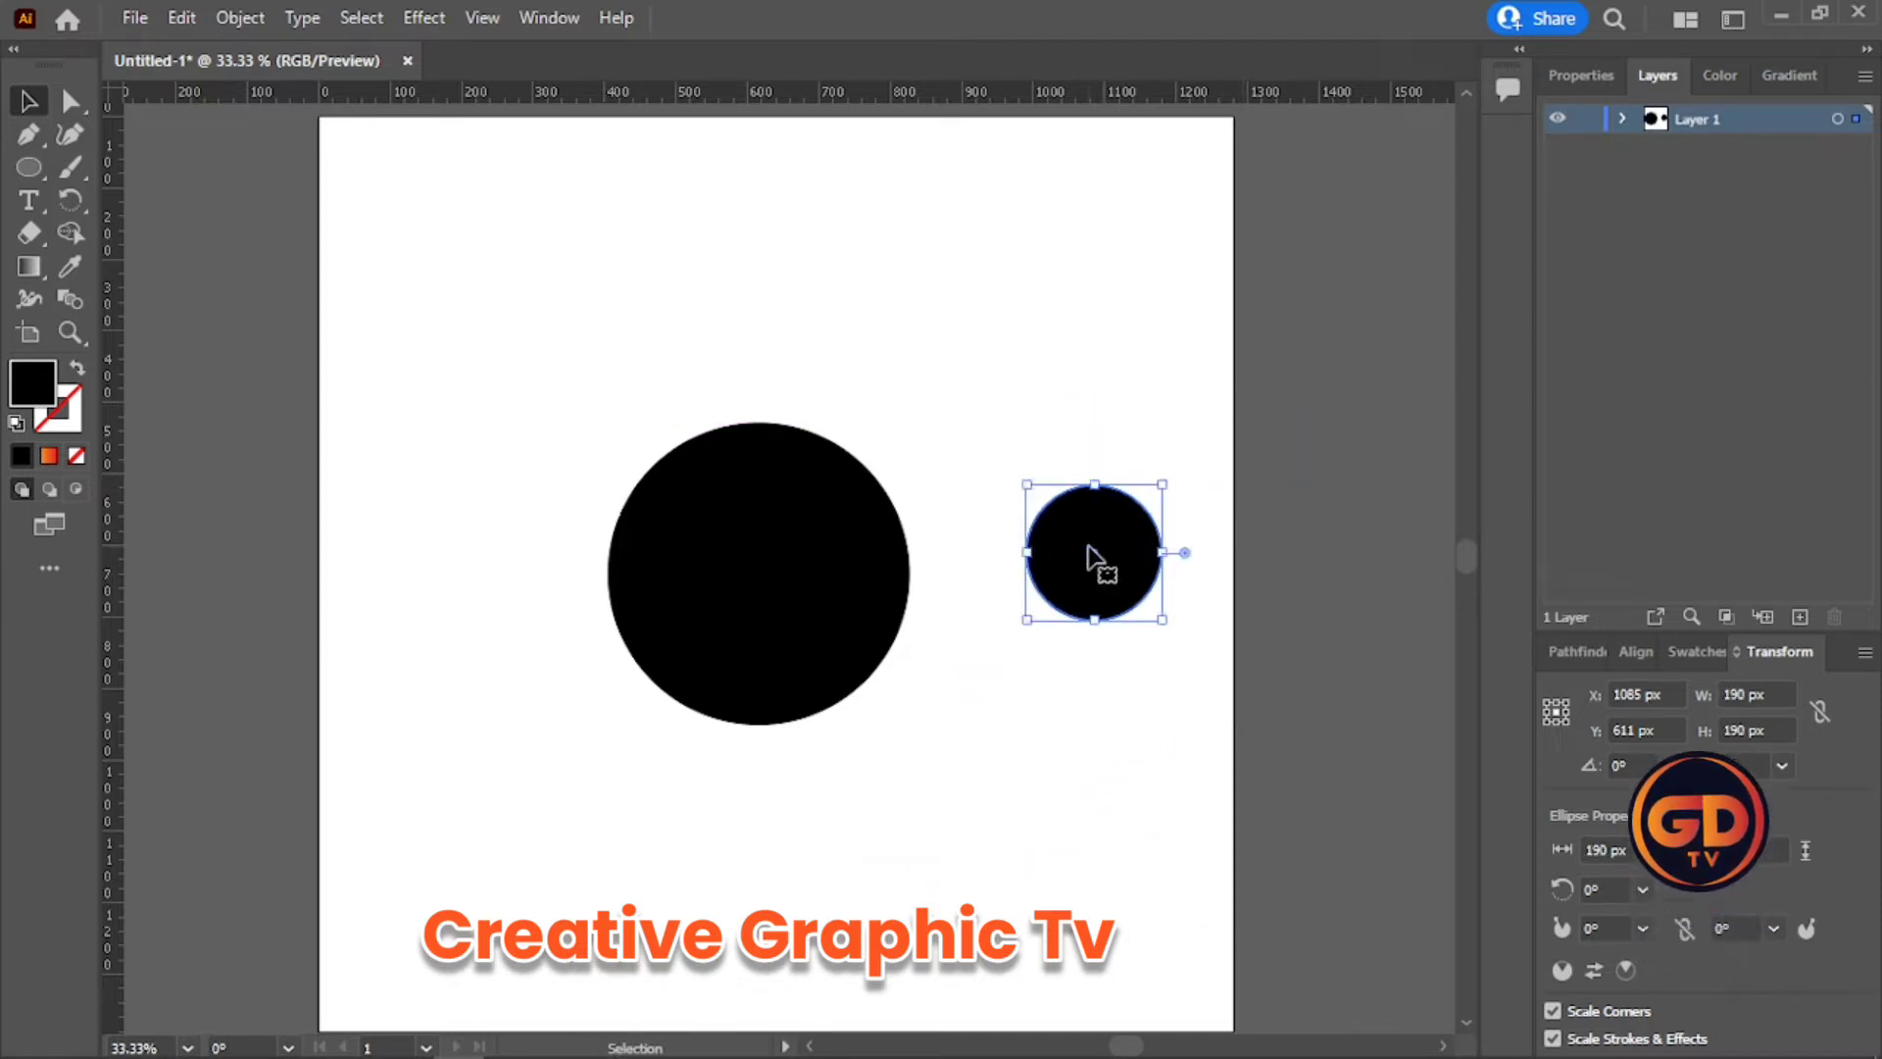
- Fill the small circle with the dark gray swatch and centre it on the large black circle
left_click(1580, 76)
left_click(1563, 384)
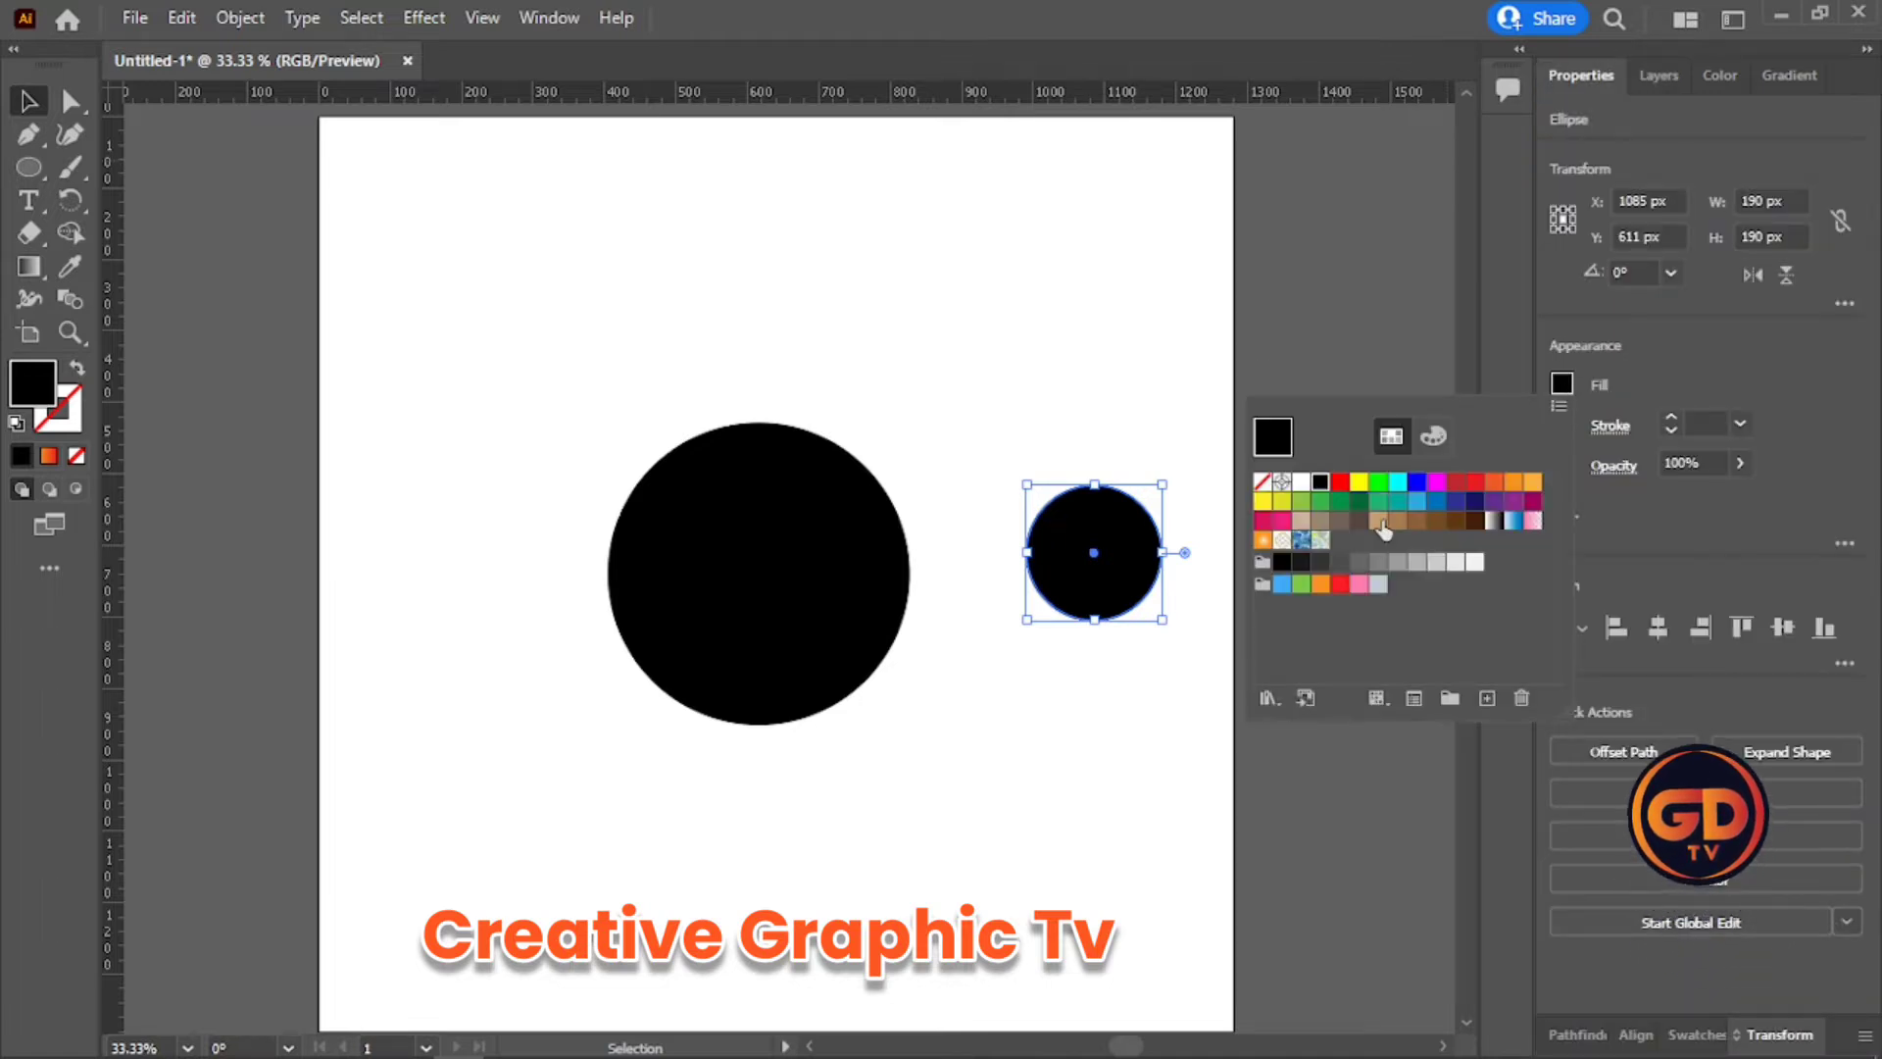
left_click(1320, 561)
left_click(1110, 557)
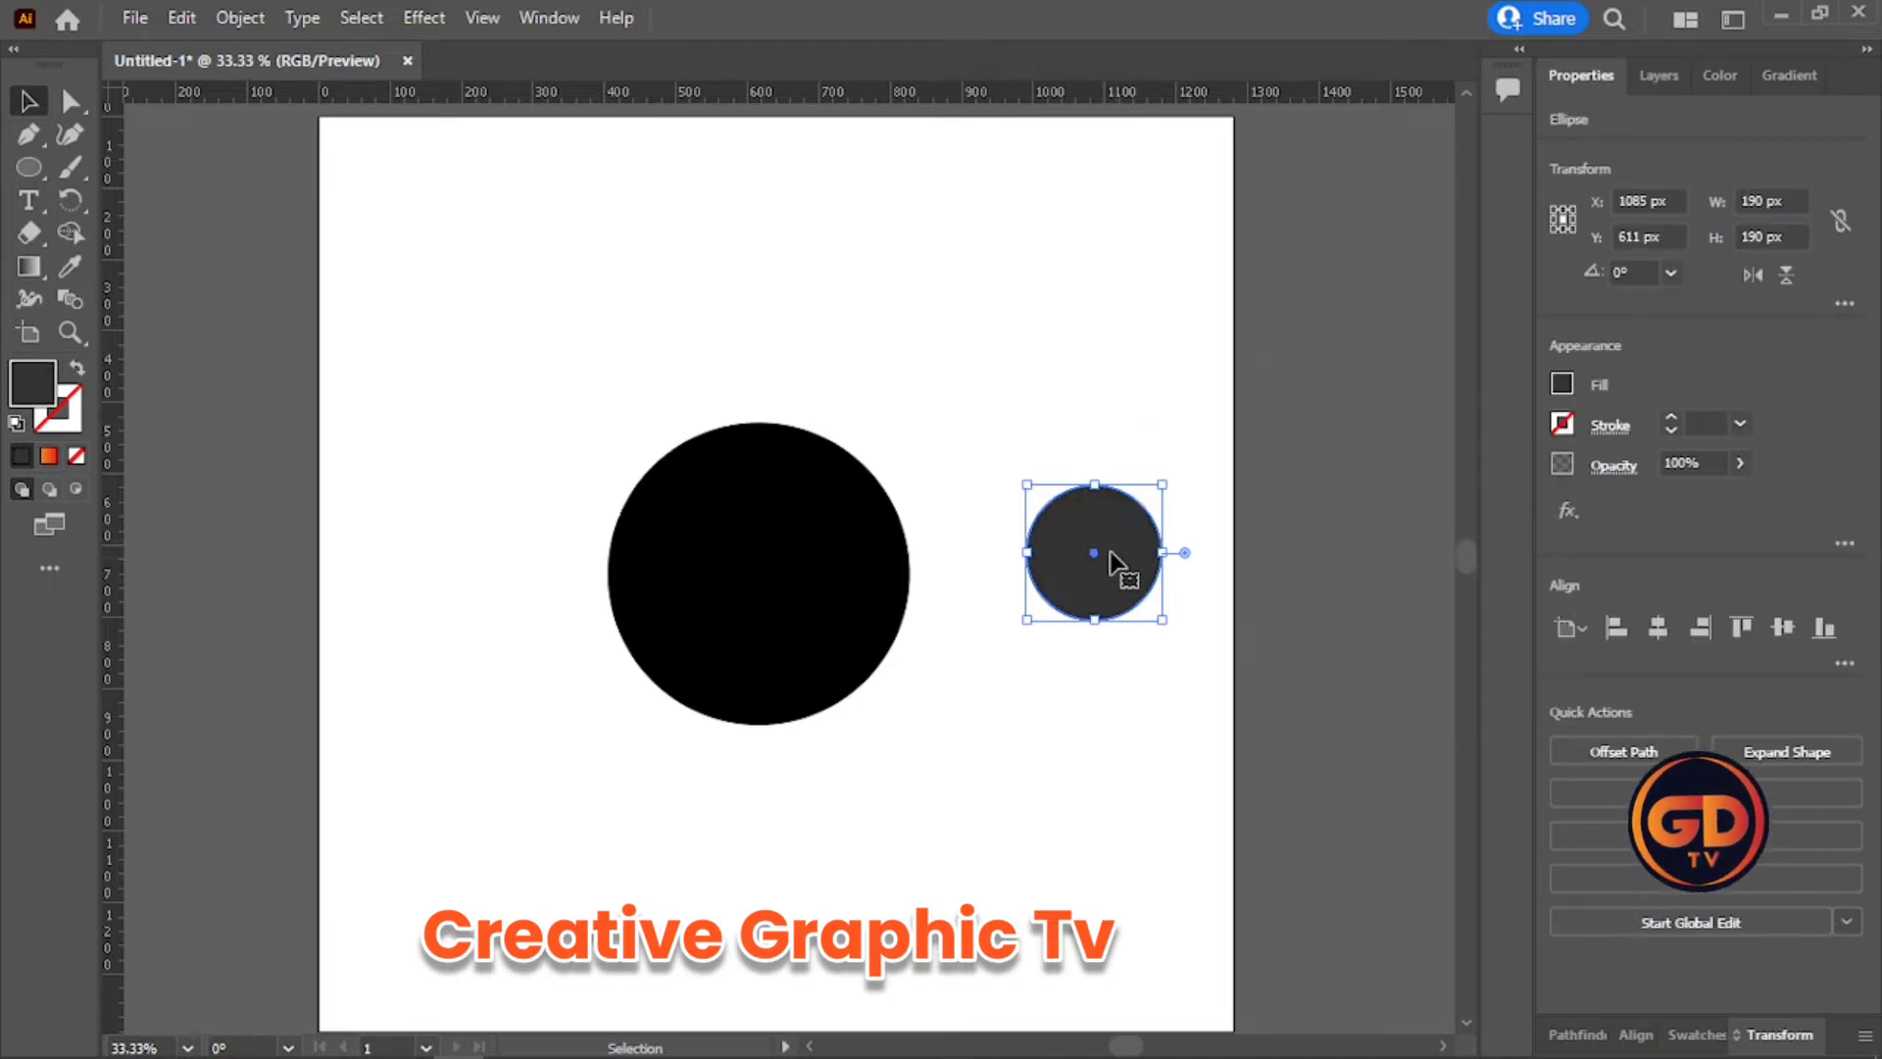
left_click_drag(1084, 557, 756, 582)
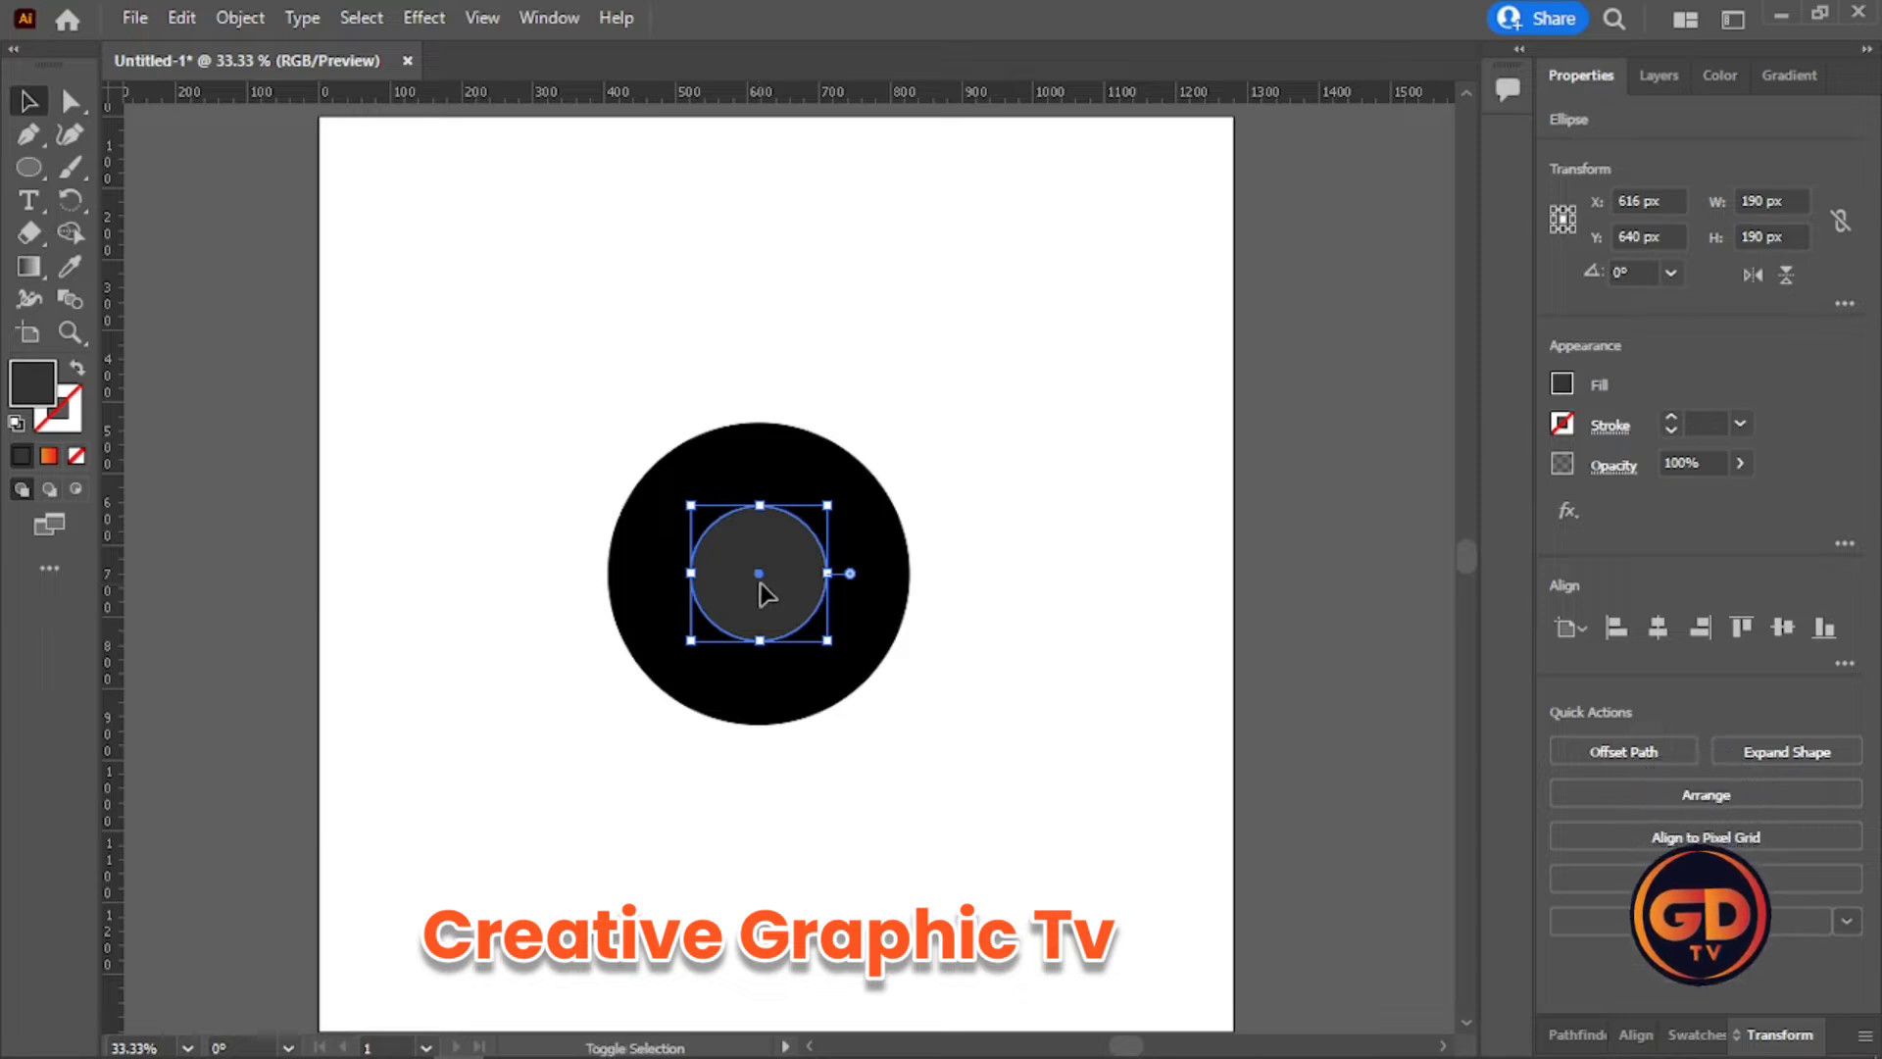
- Place a copy of the gray circle to the upper right and subtract the centred one from the black circle
left_click_drag(756, 582, 1056, 394)
left_click_drag(889, 372, 764, 627)
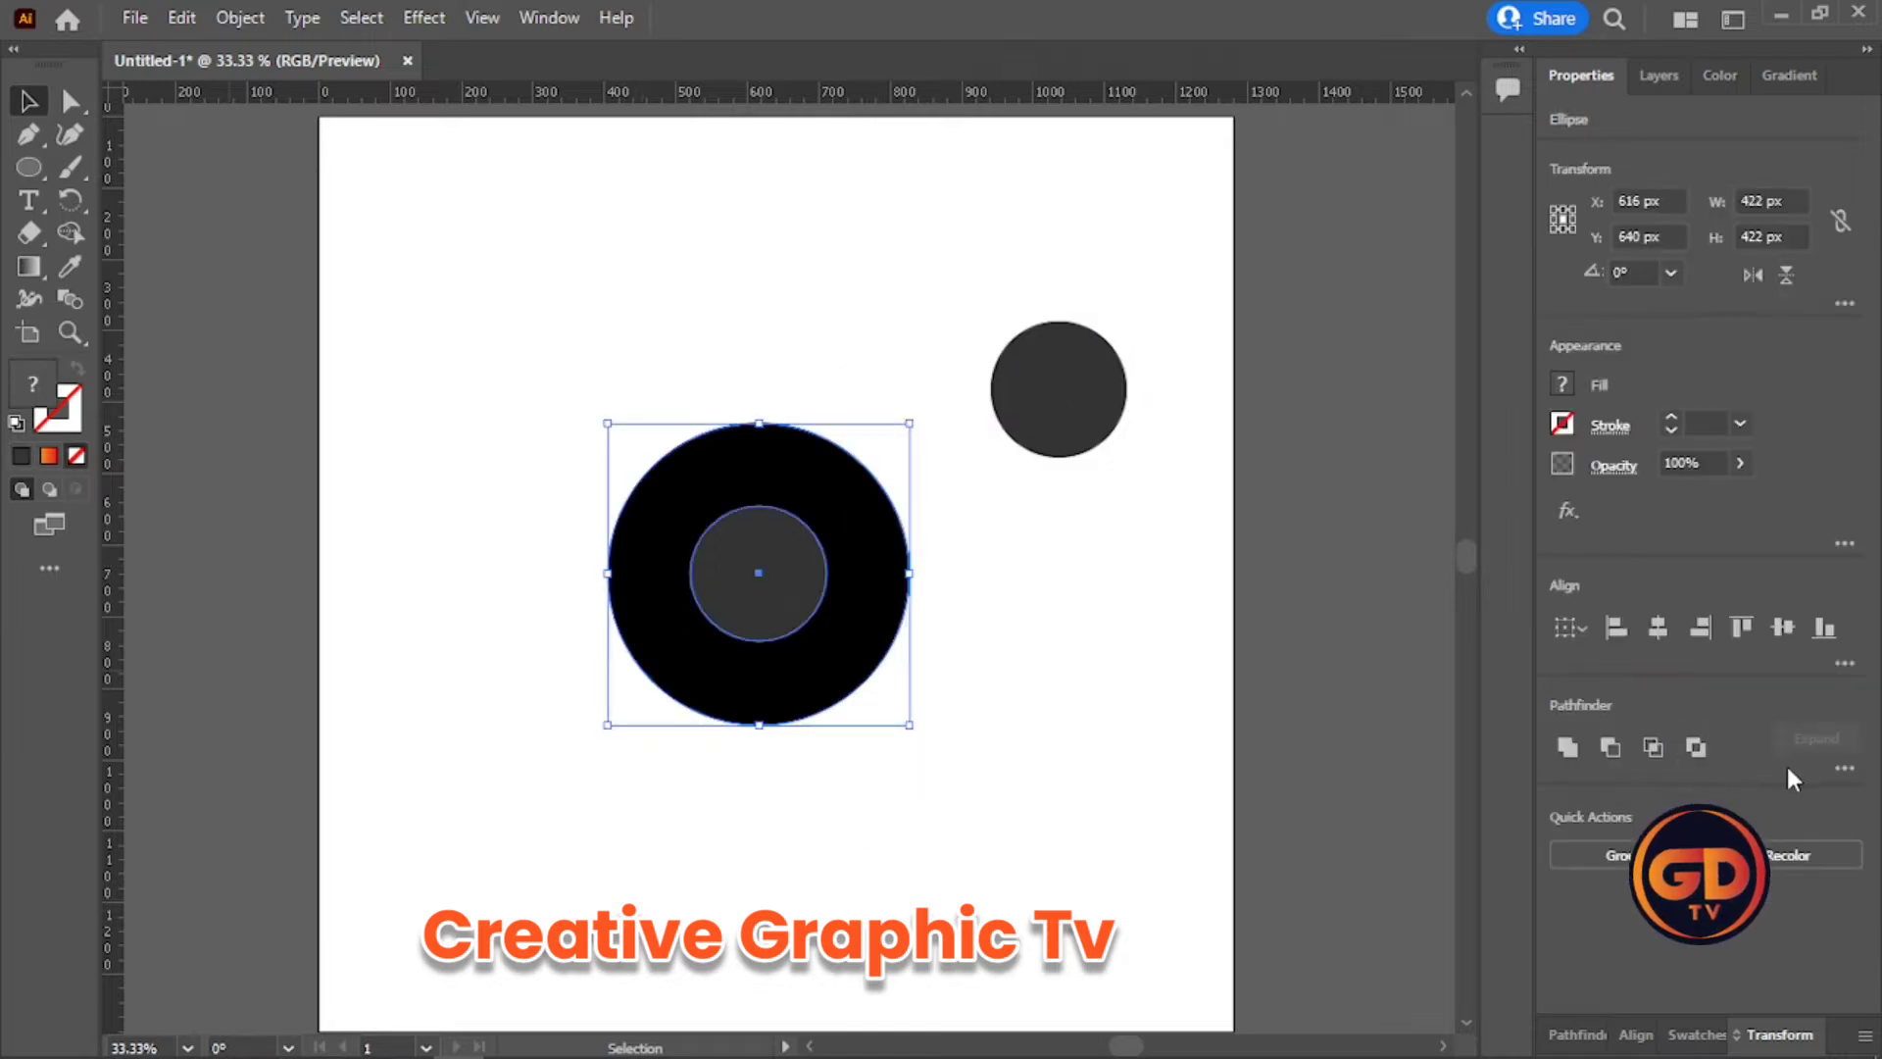
left_click(1609, 747)
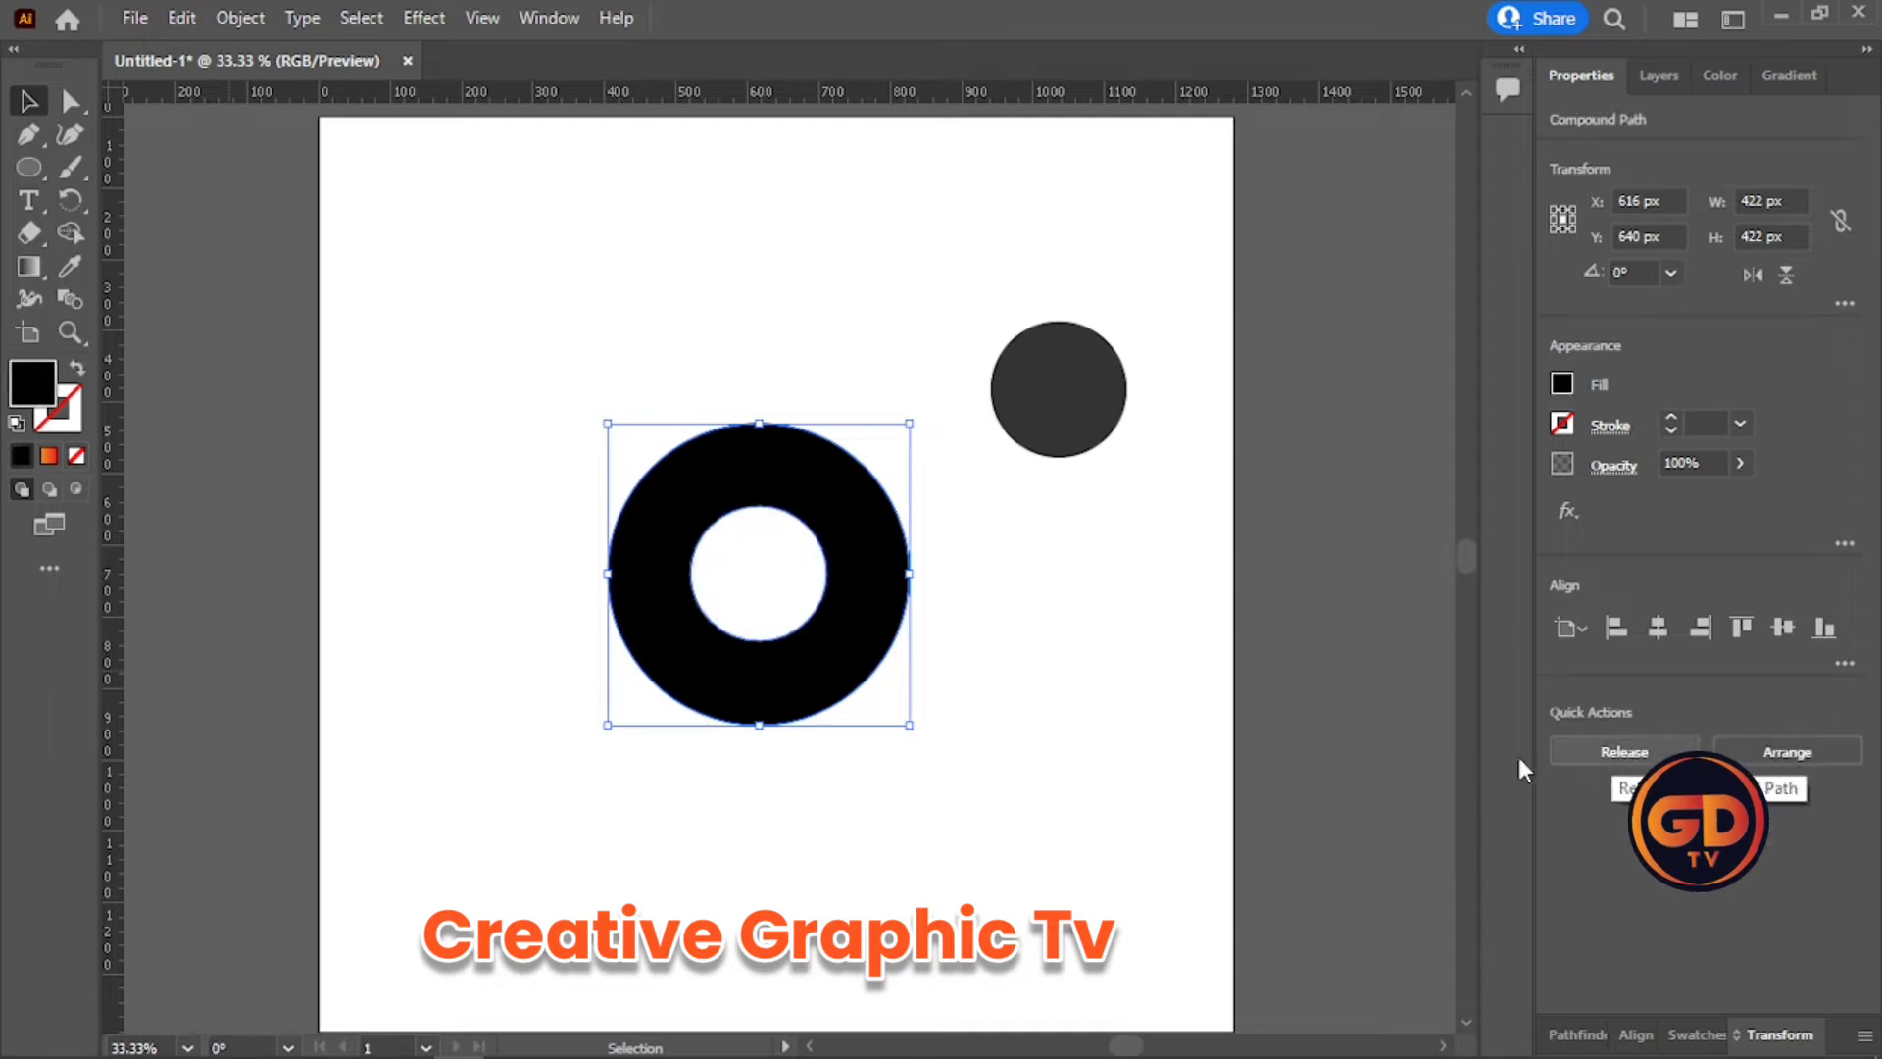
- Centre the spare gray circle on the ring's hole and enlarge it upward to about 306 px, reaching the ring's upper edge
left_click(1049, 578)
left_click(1078, 392)
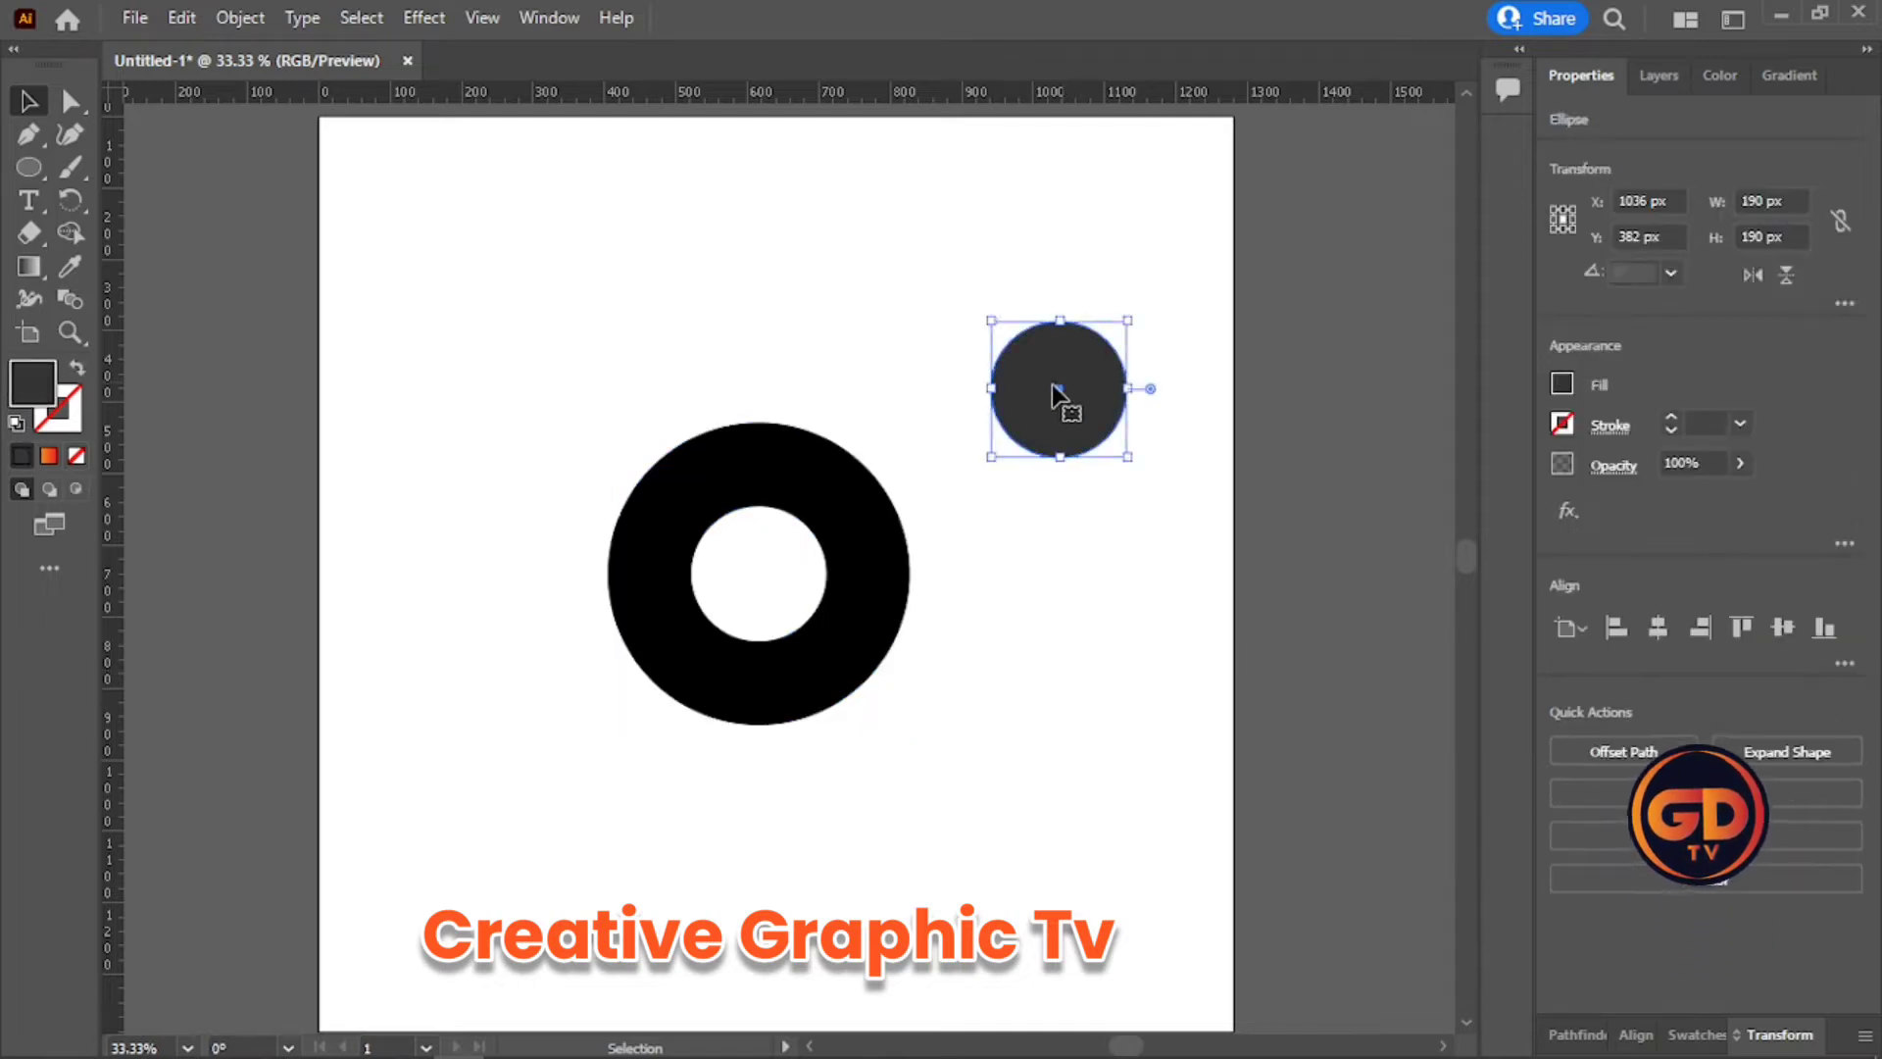
left_click_drag(1059, 397, 760, 575)
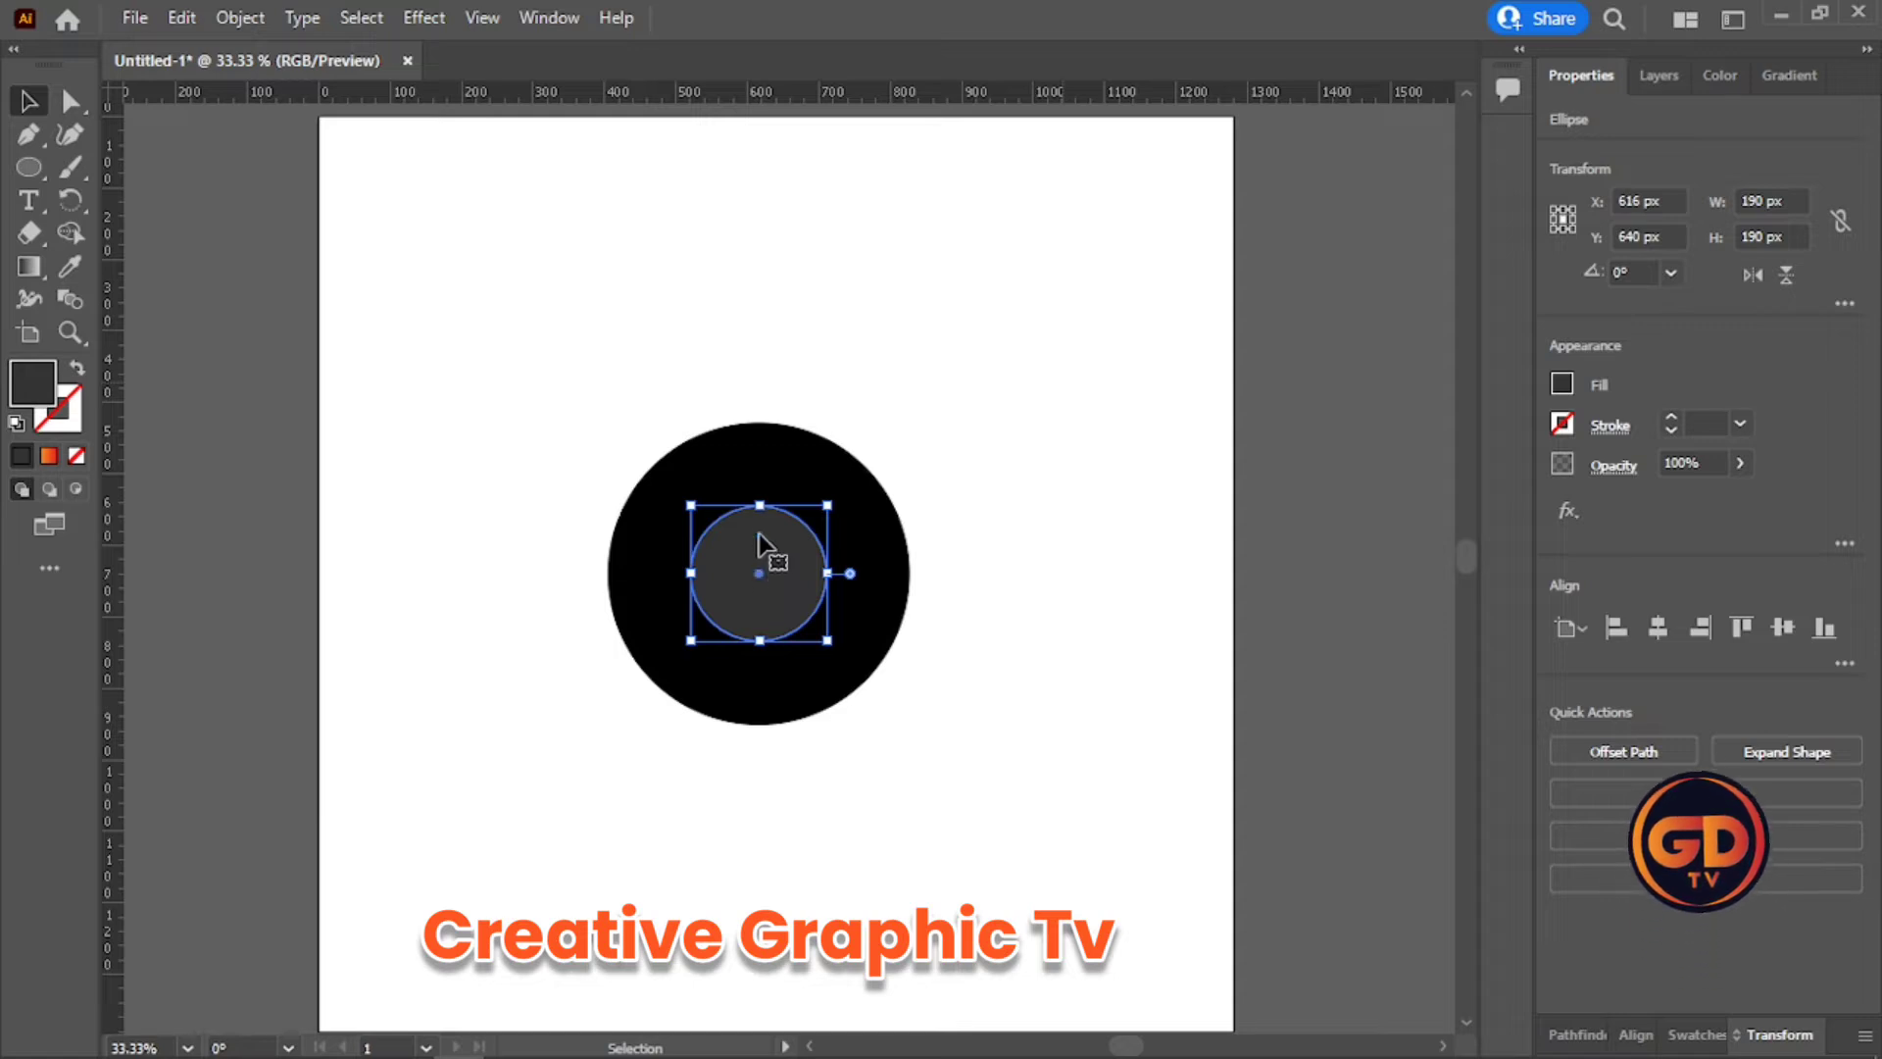
left_click_drag(760, 506, 761, 432)
key("ctrl+shift+a")
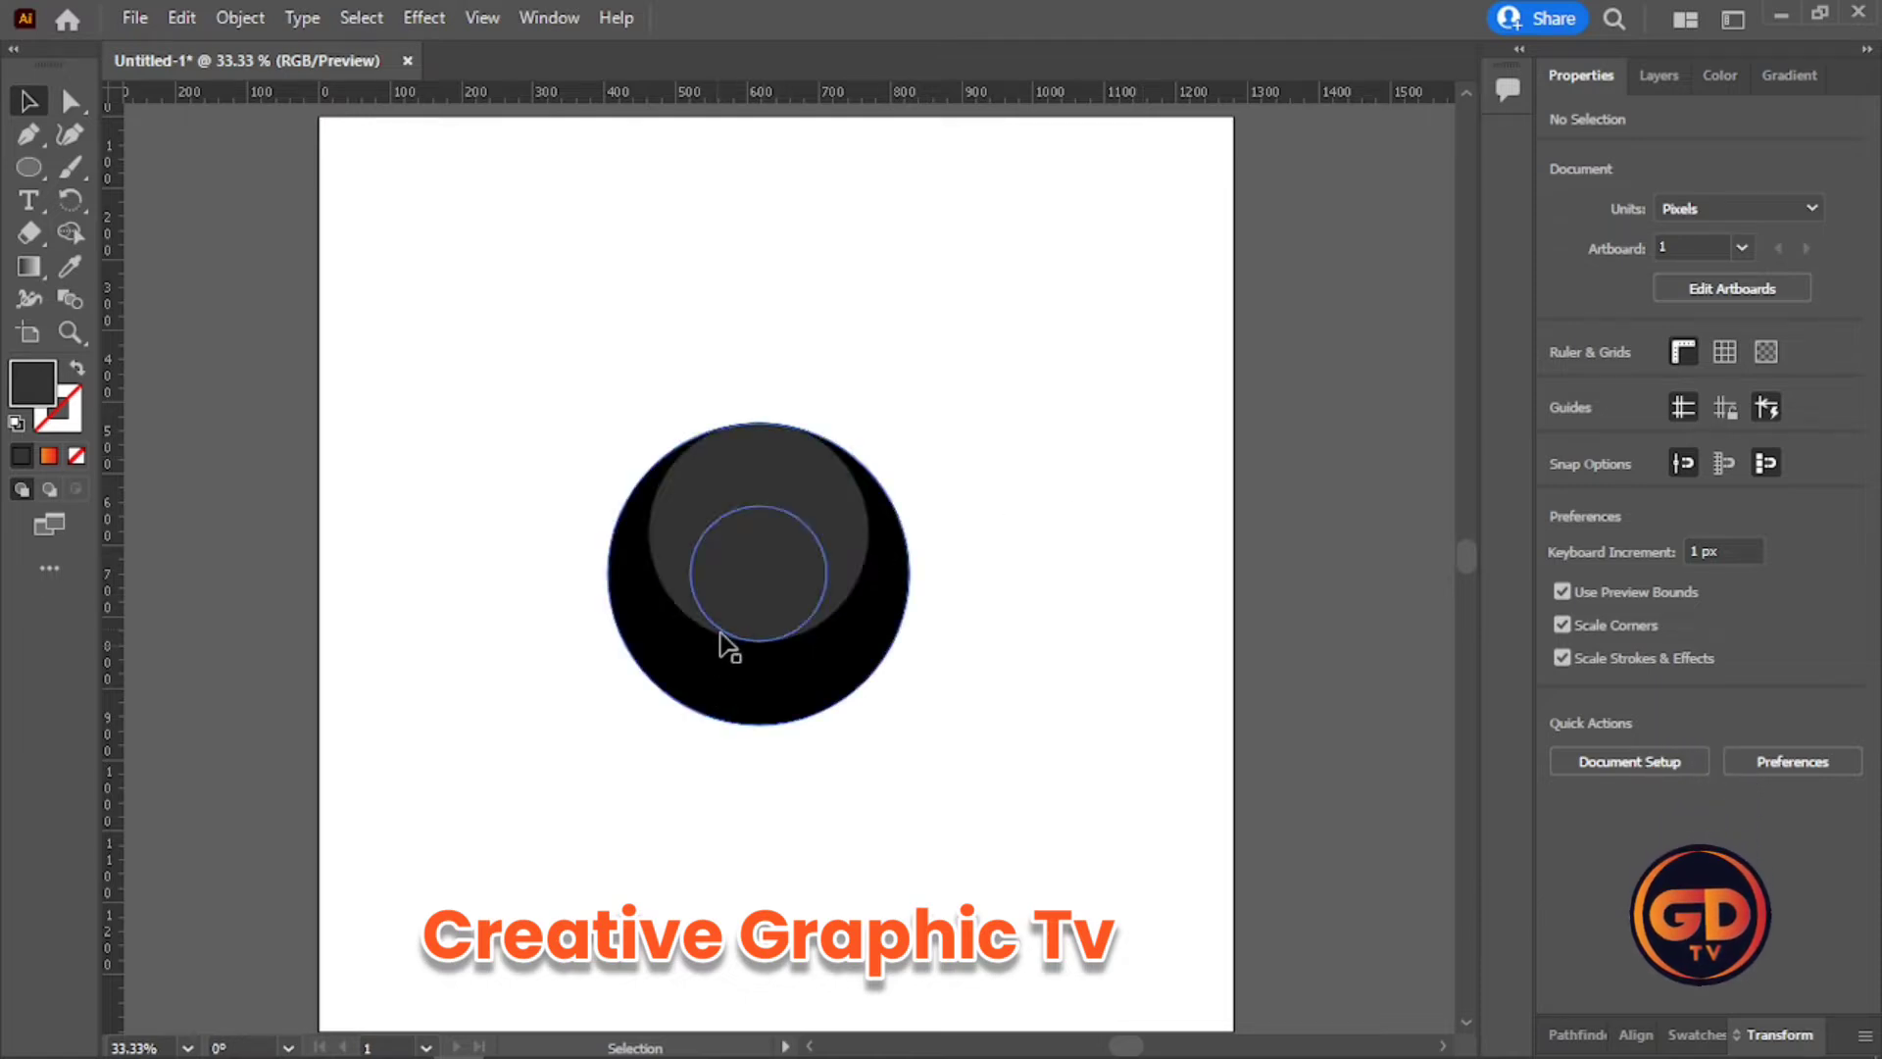
key("ctrl+a")
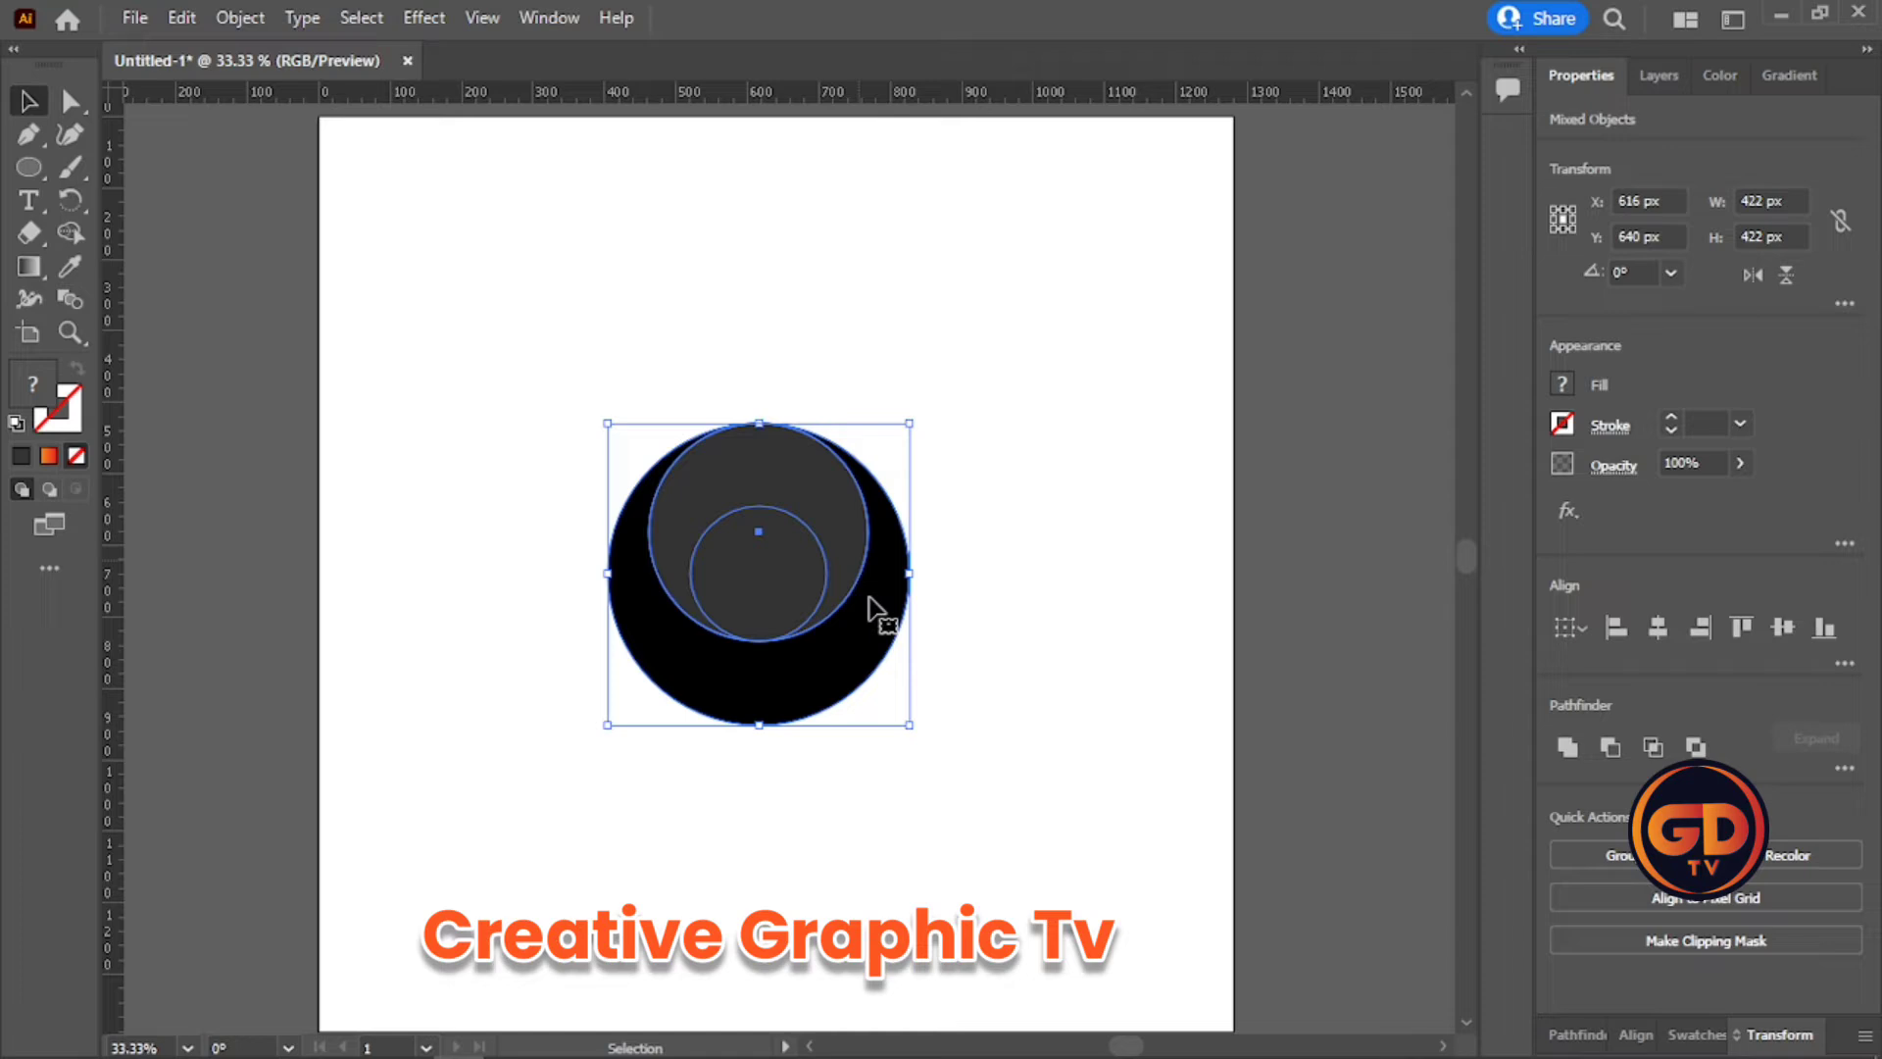
left_click(1096, 384)
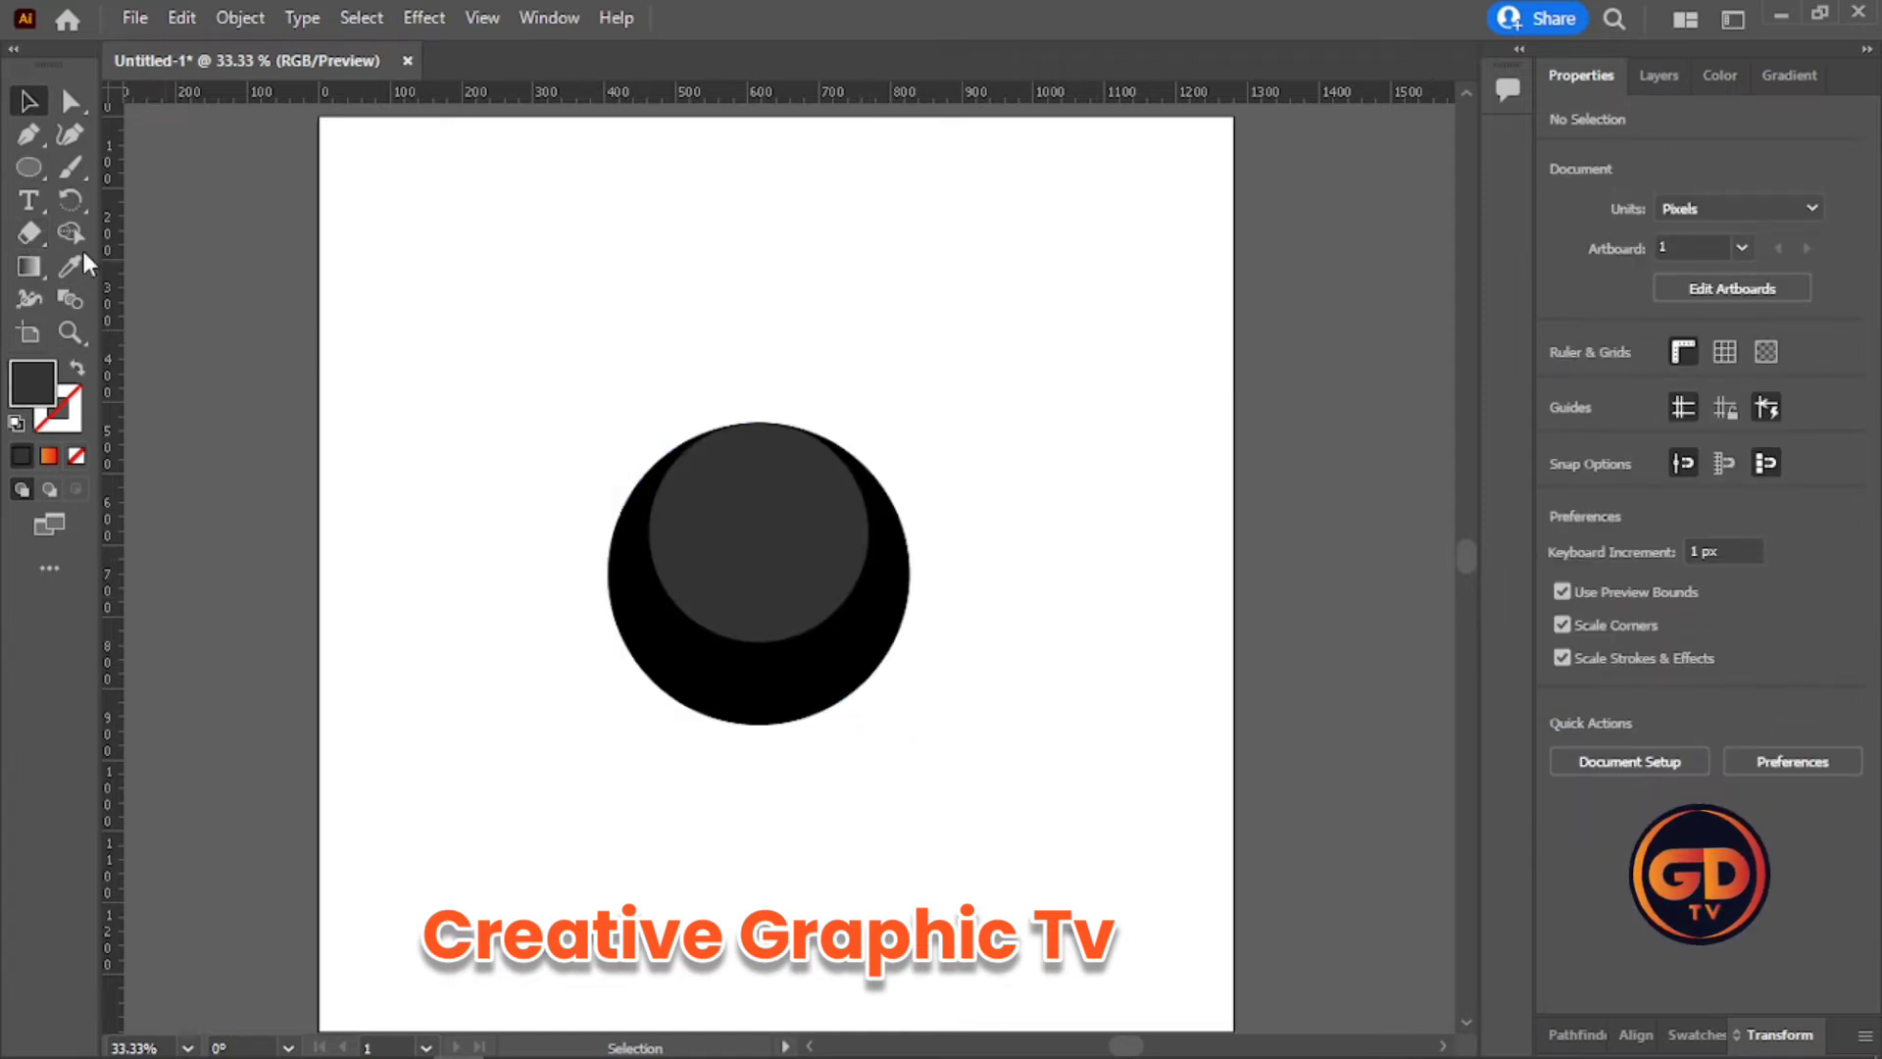
- Move the enlarged gray circle off the ring to its upper right, uncovering the hole
left_click_drag(29, 167, 94, 167)
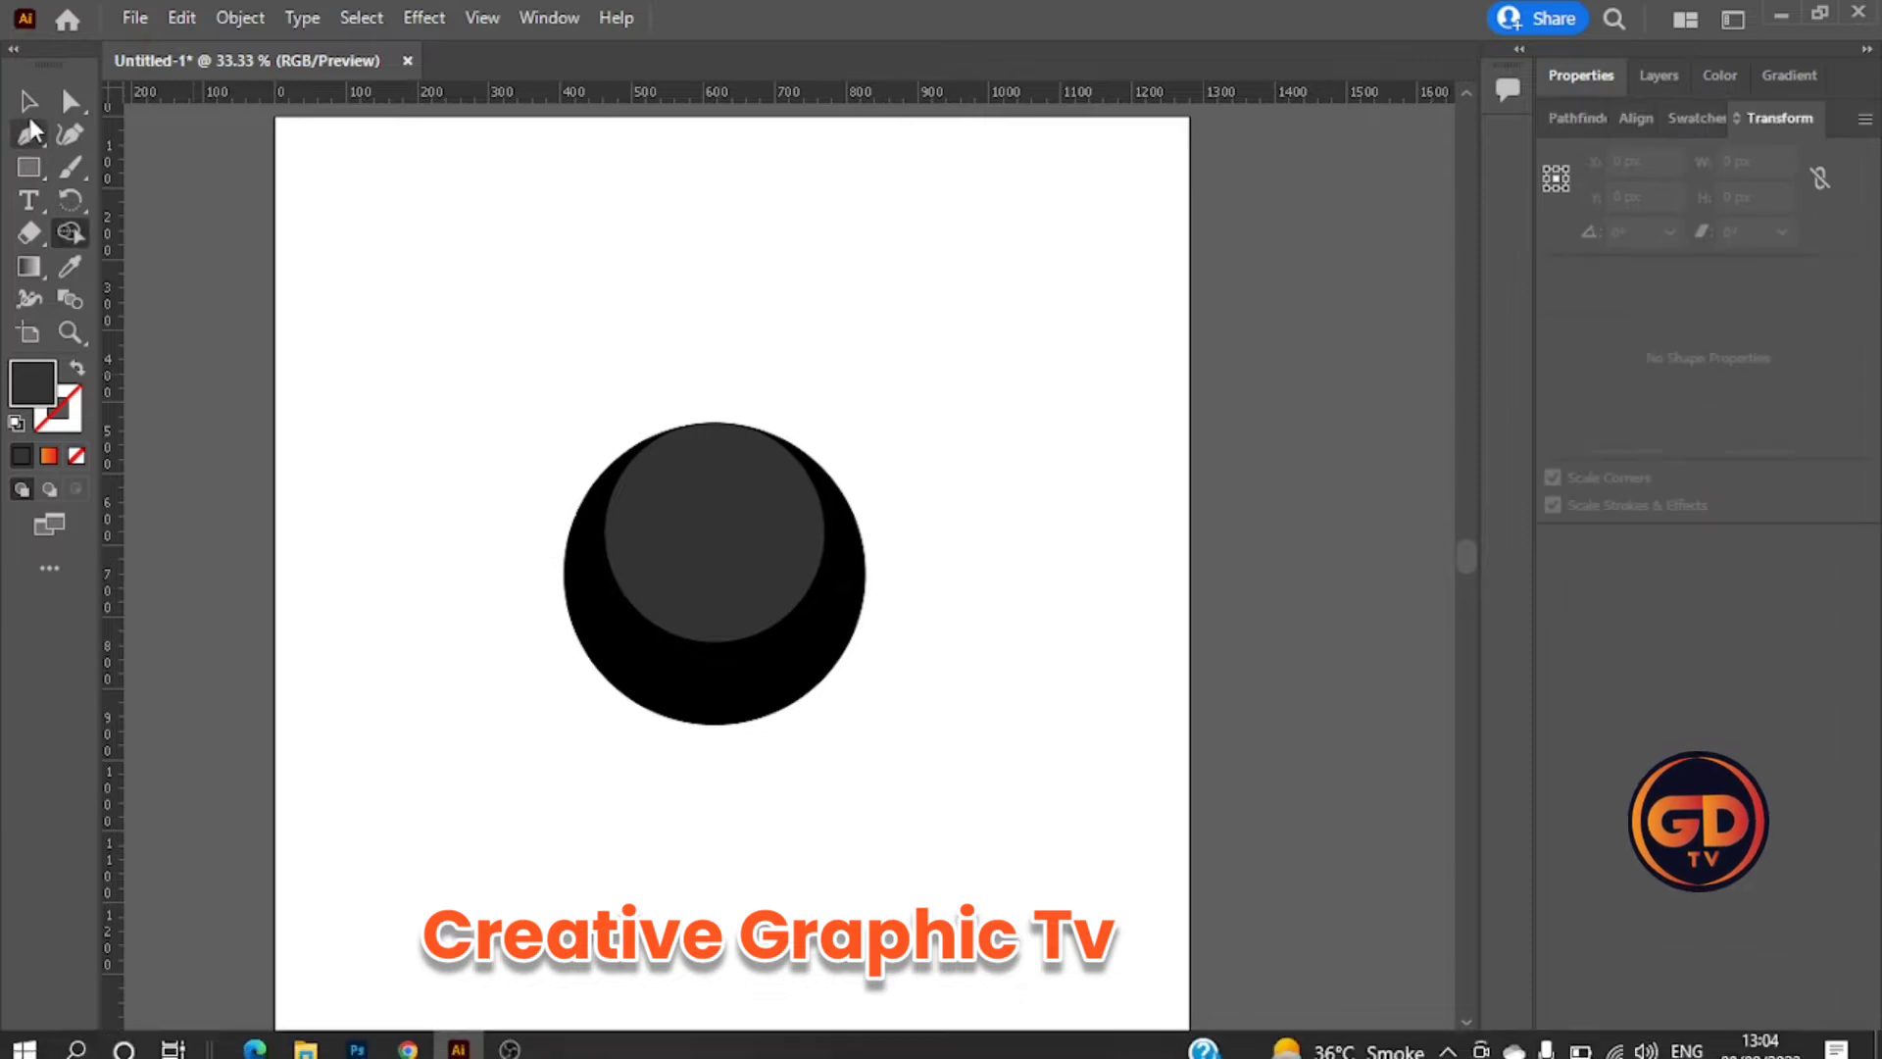
left_click_drag(30, 177, 75, 177)
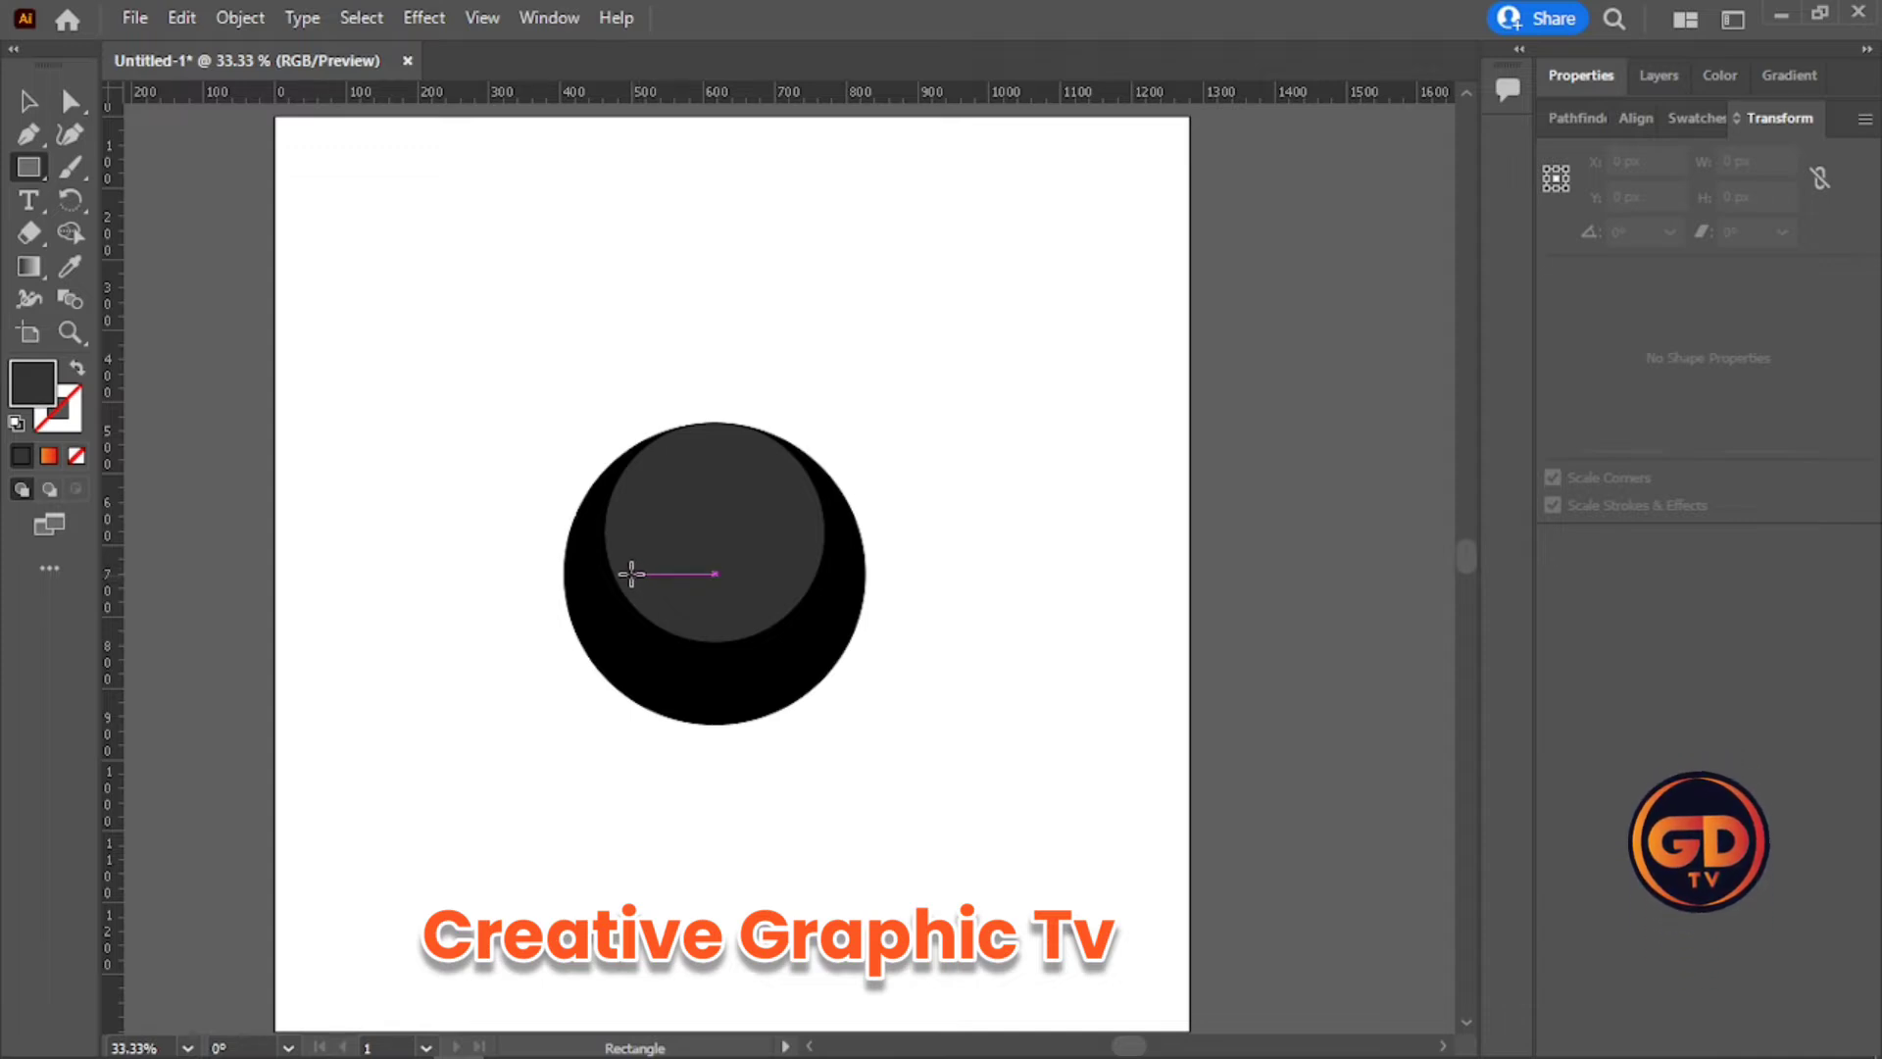
left_click(31, 110)
left_click_drag(690, 552, 924, 461)
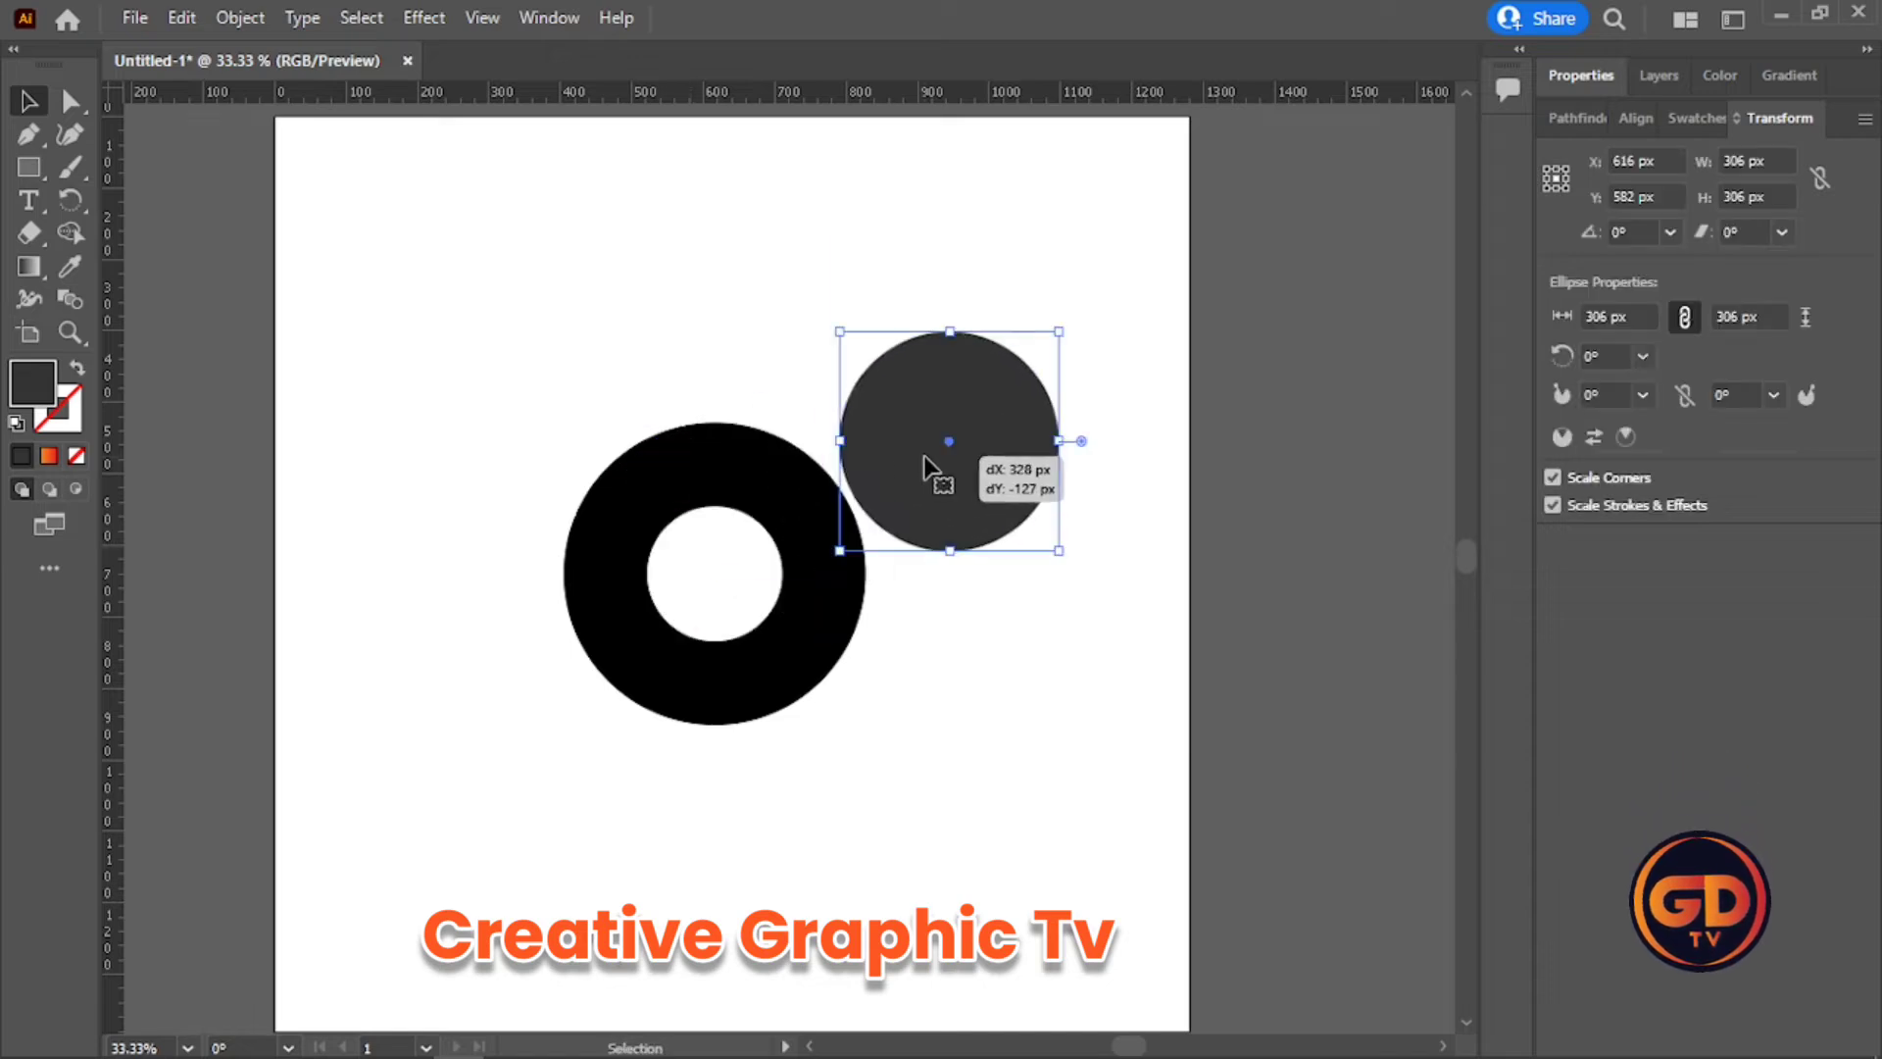
left_click(250, 251)
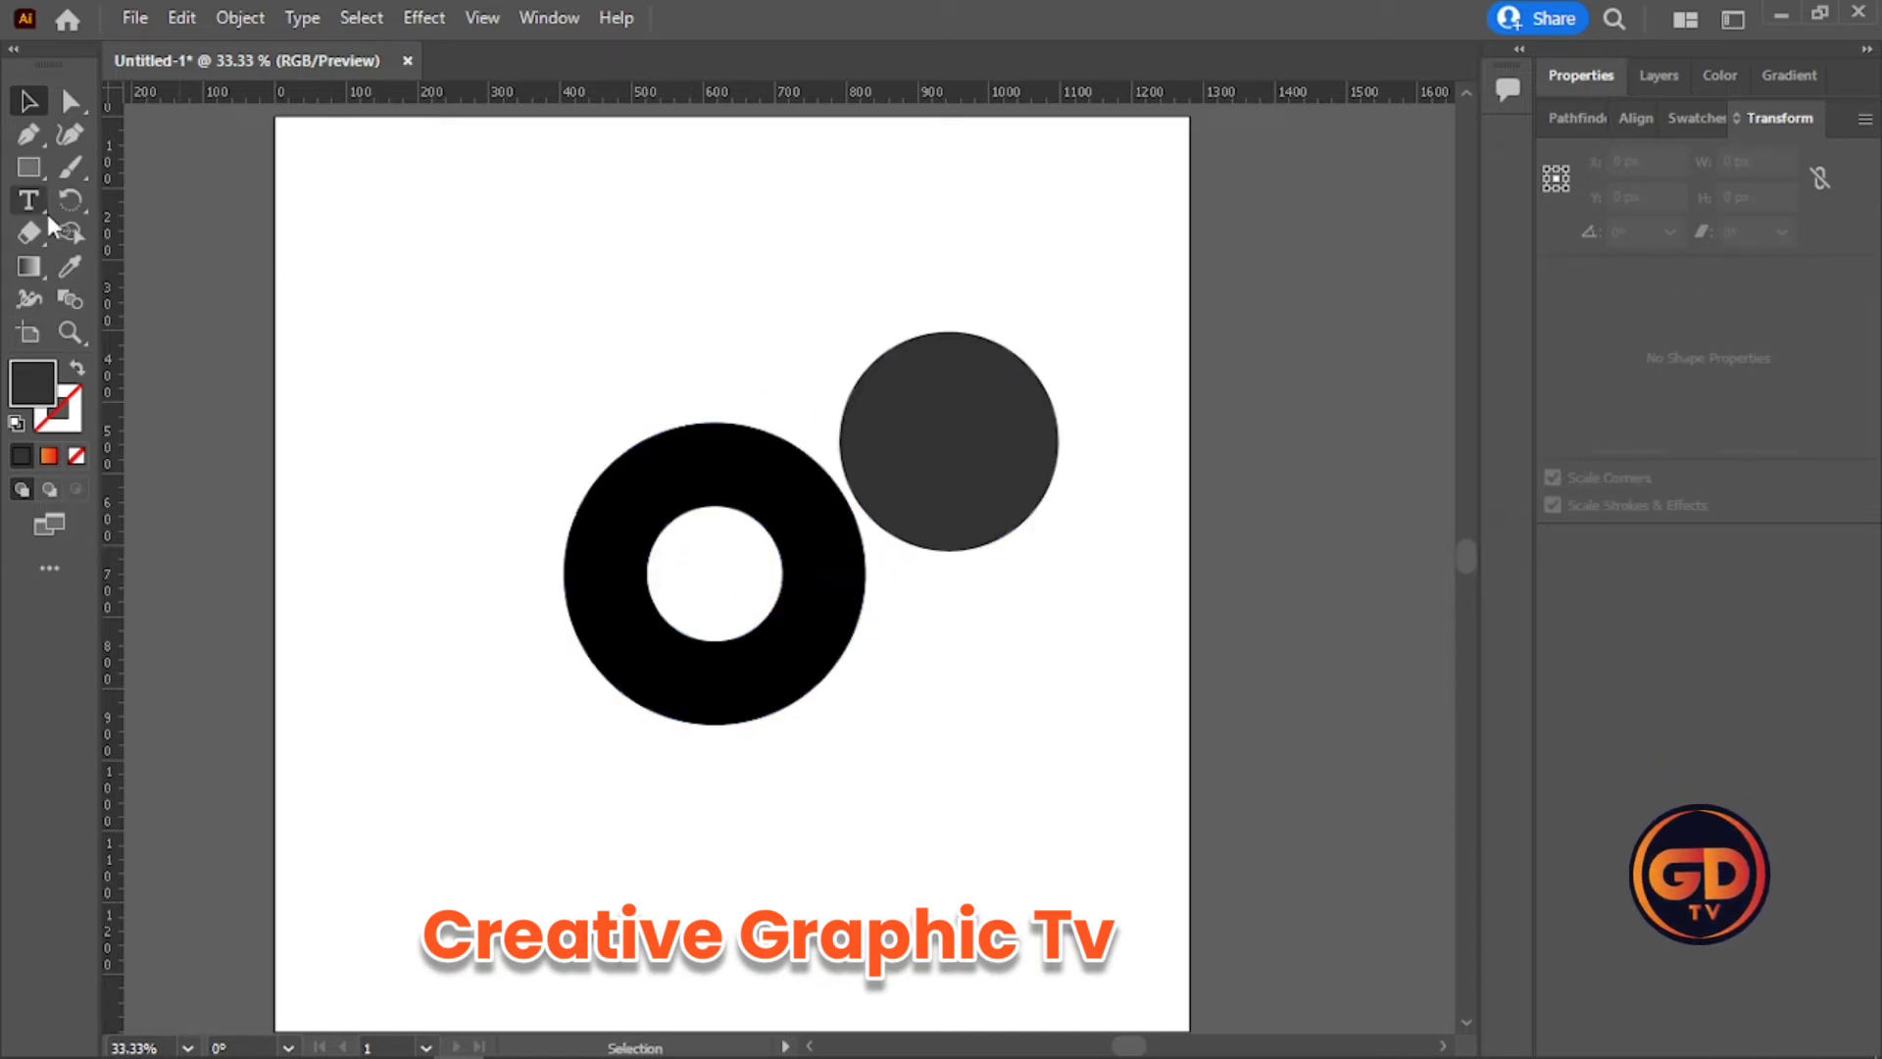
- Draw a rectangular stem about 116 by 387 px down from the ring's left side and fully round its lower-right corner
left_click_drag(39, 168, 98, 167)
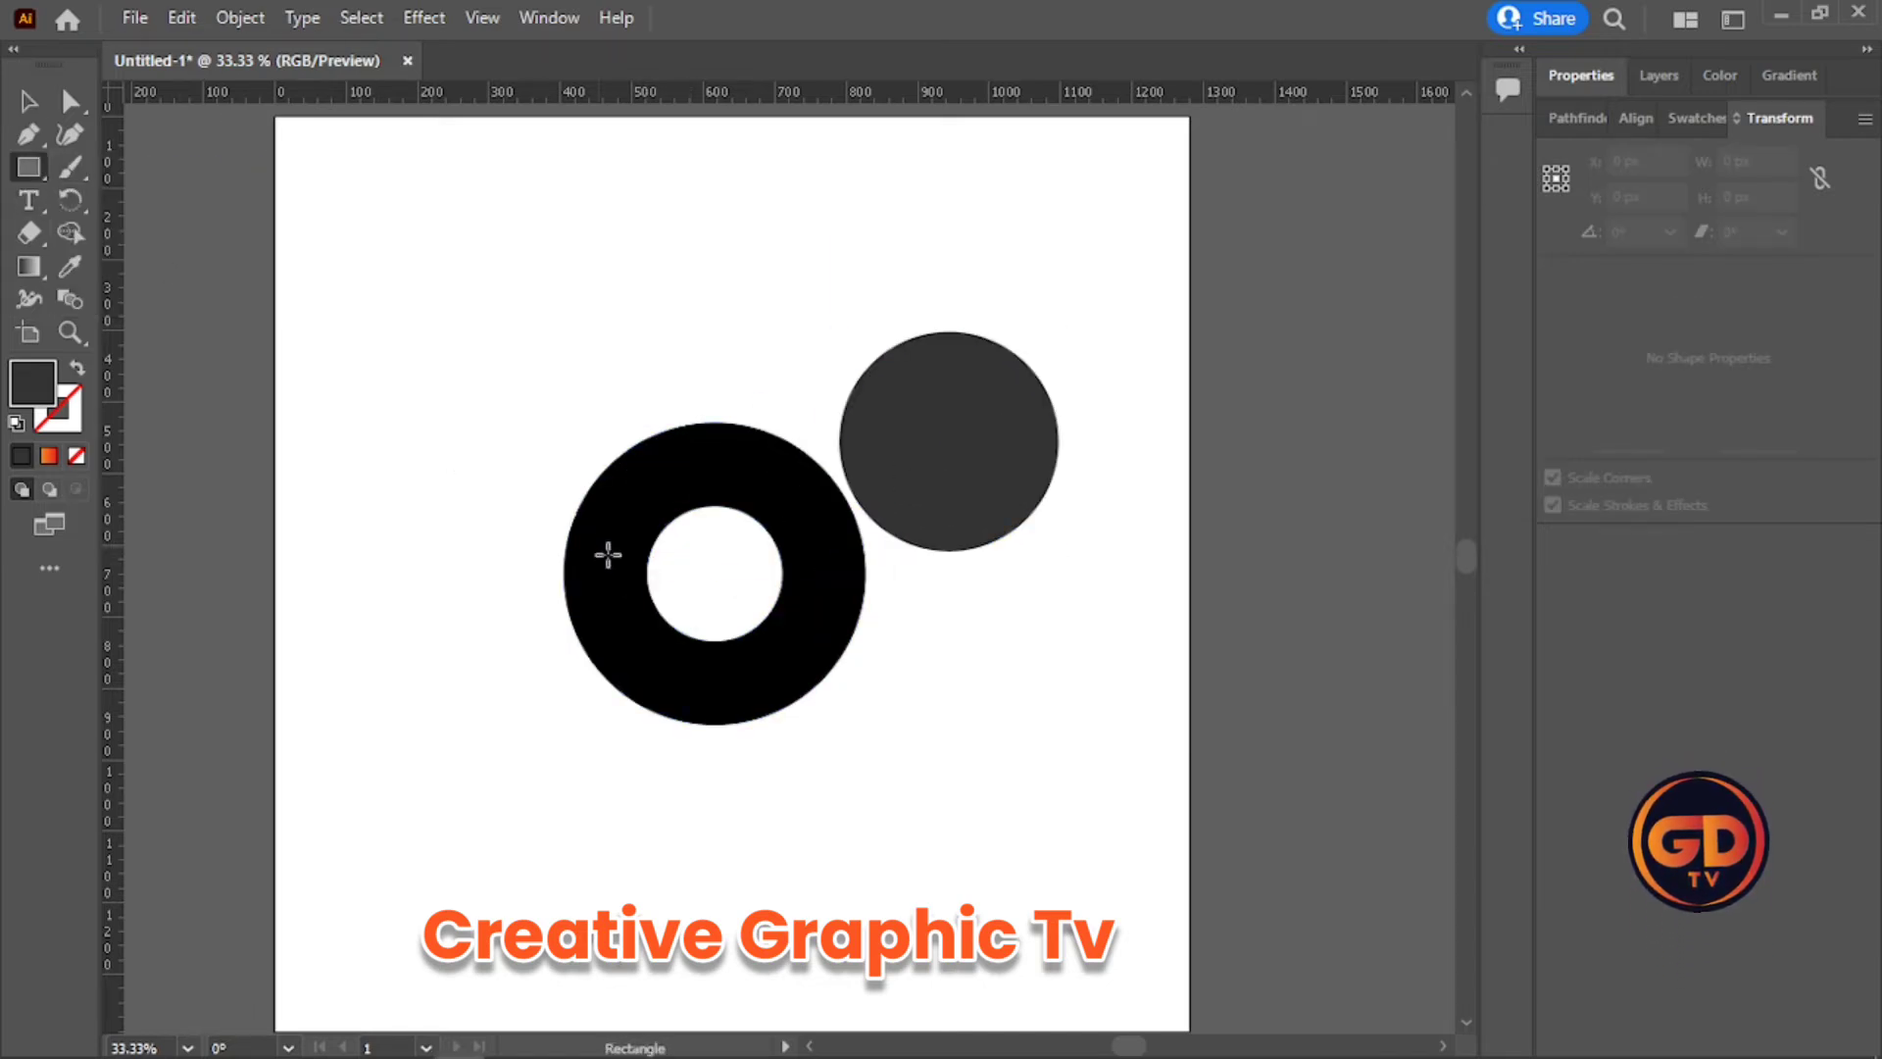
left_click_drag(646, 575, 563, 849)
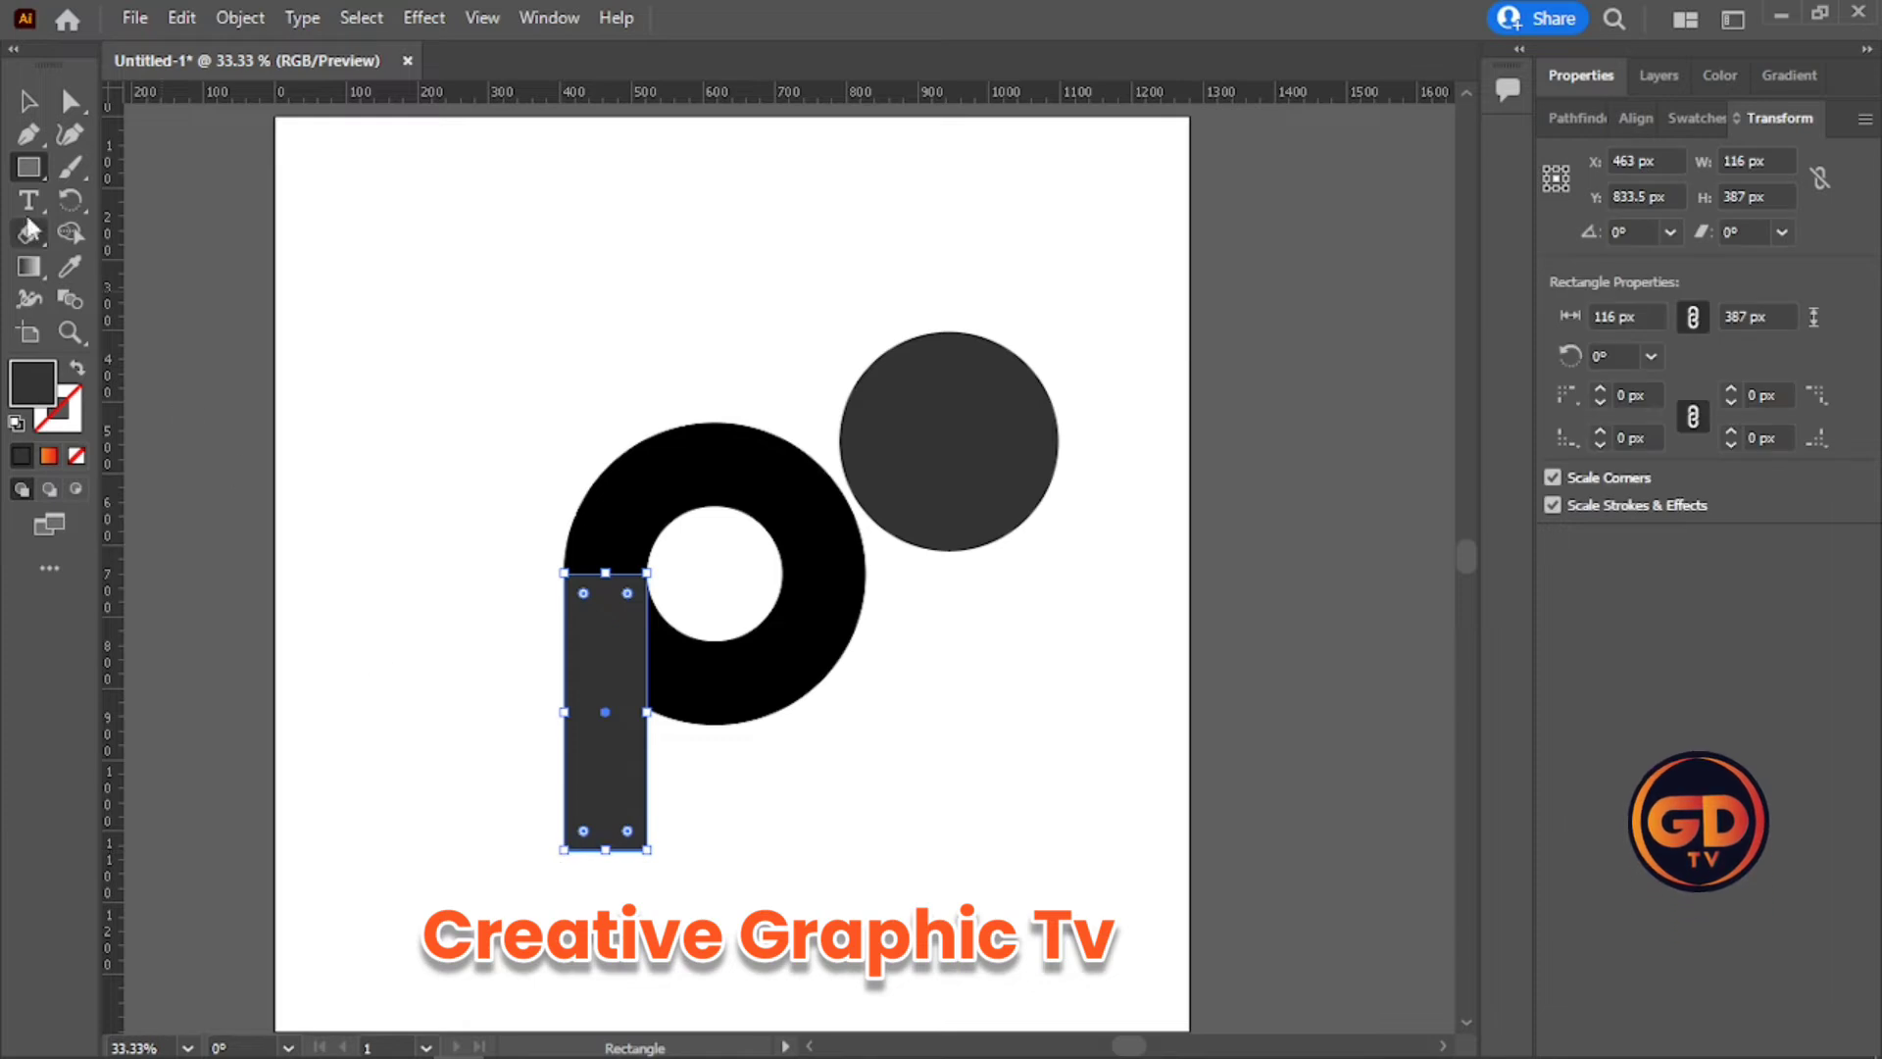
key("a")
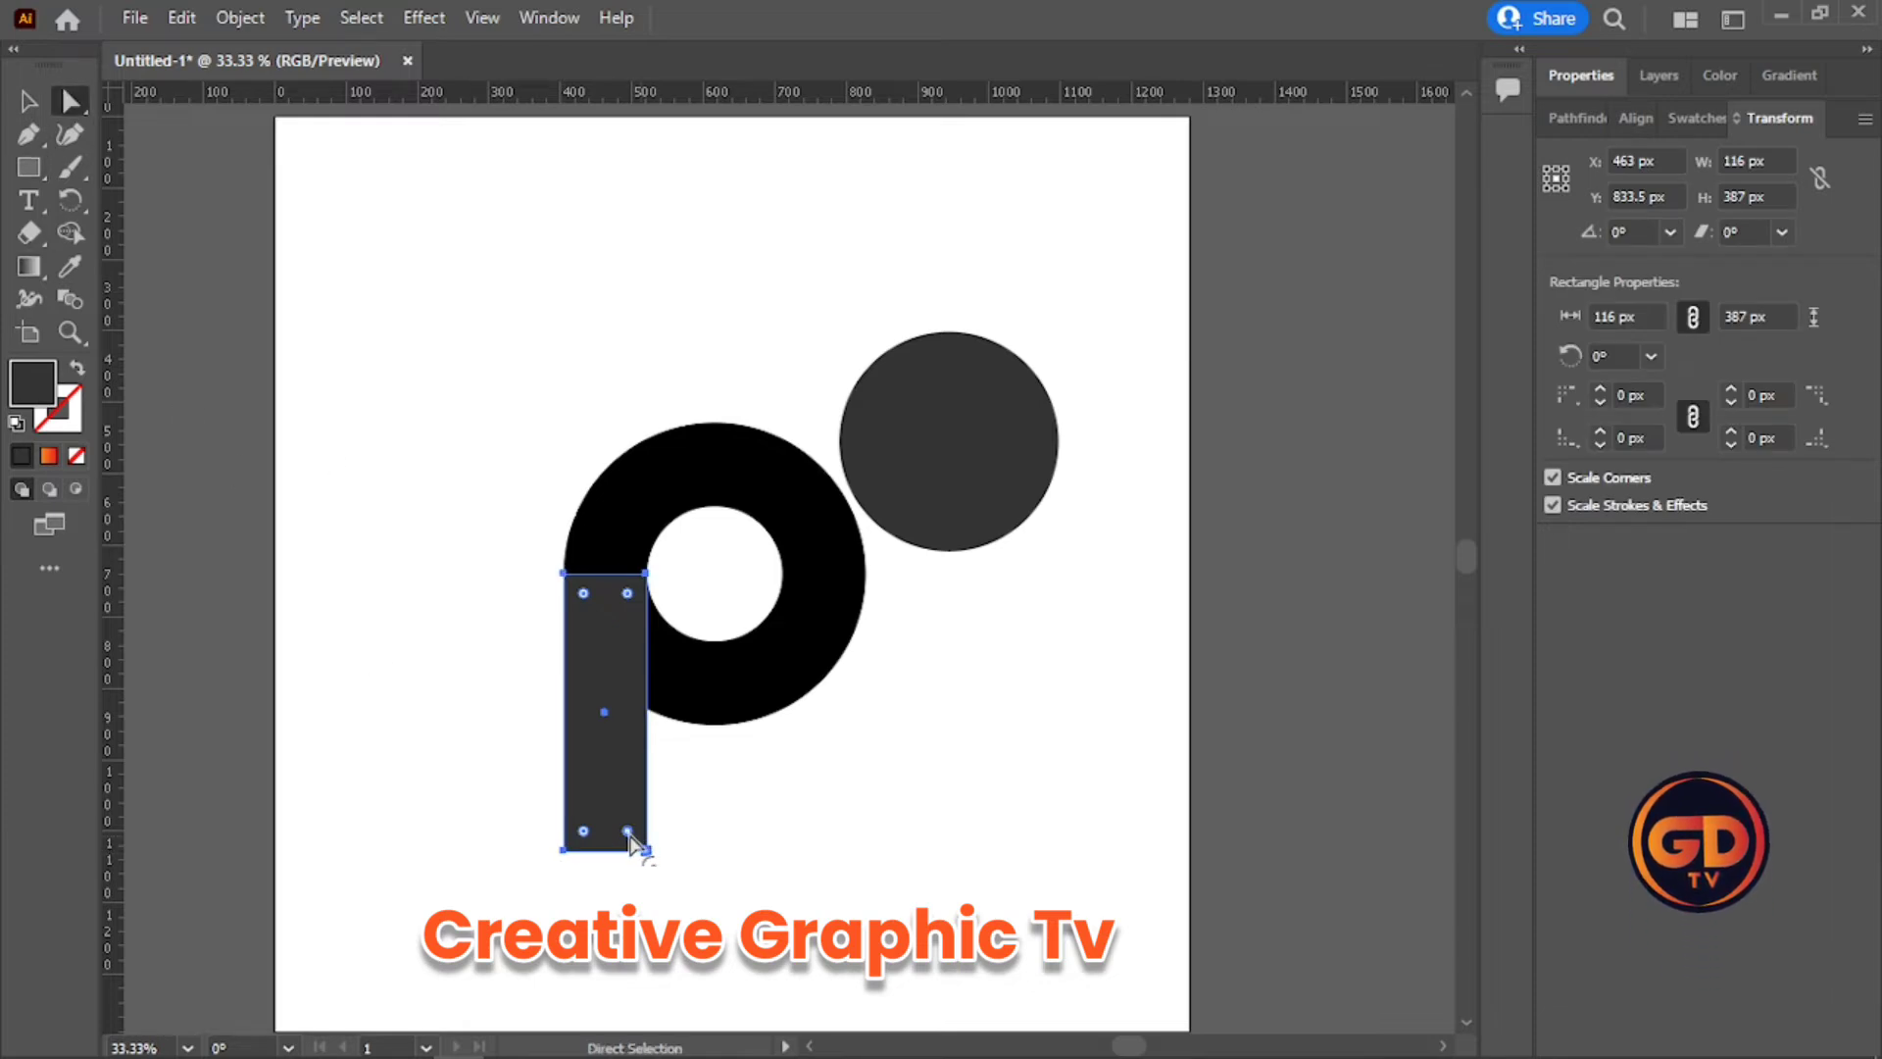
left_click_drag(627, 831, 550, 782)
left_click(904, 828)
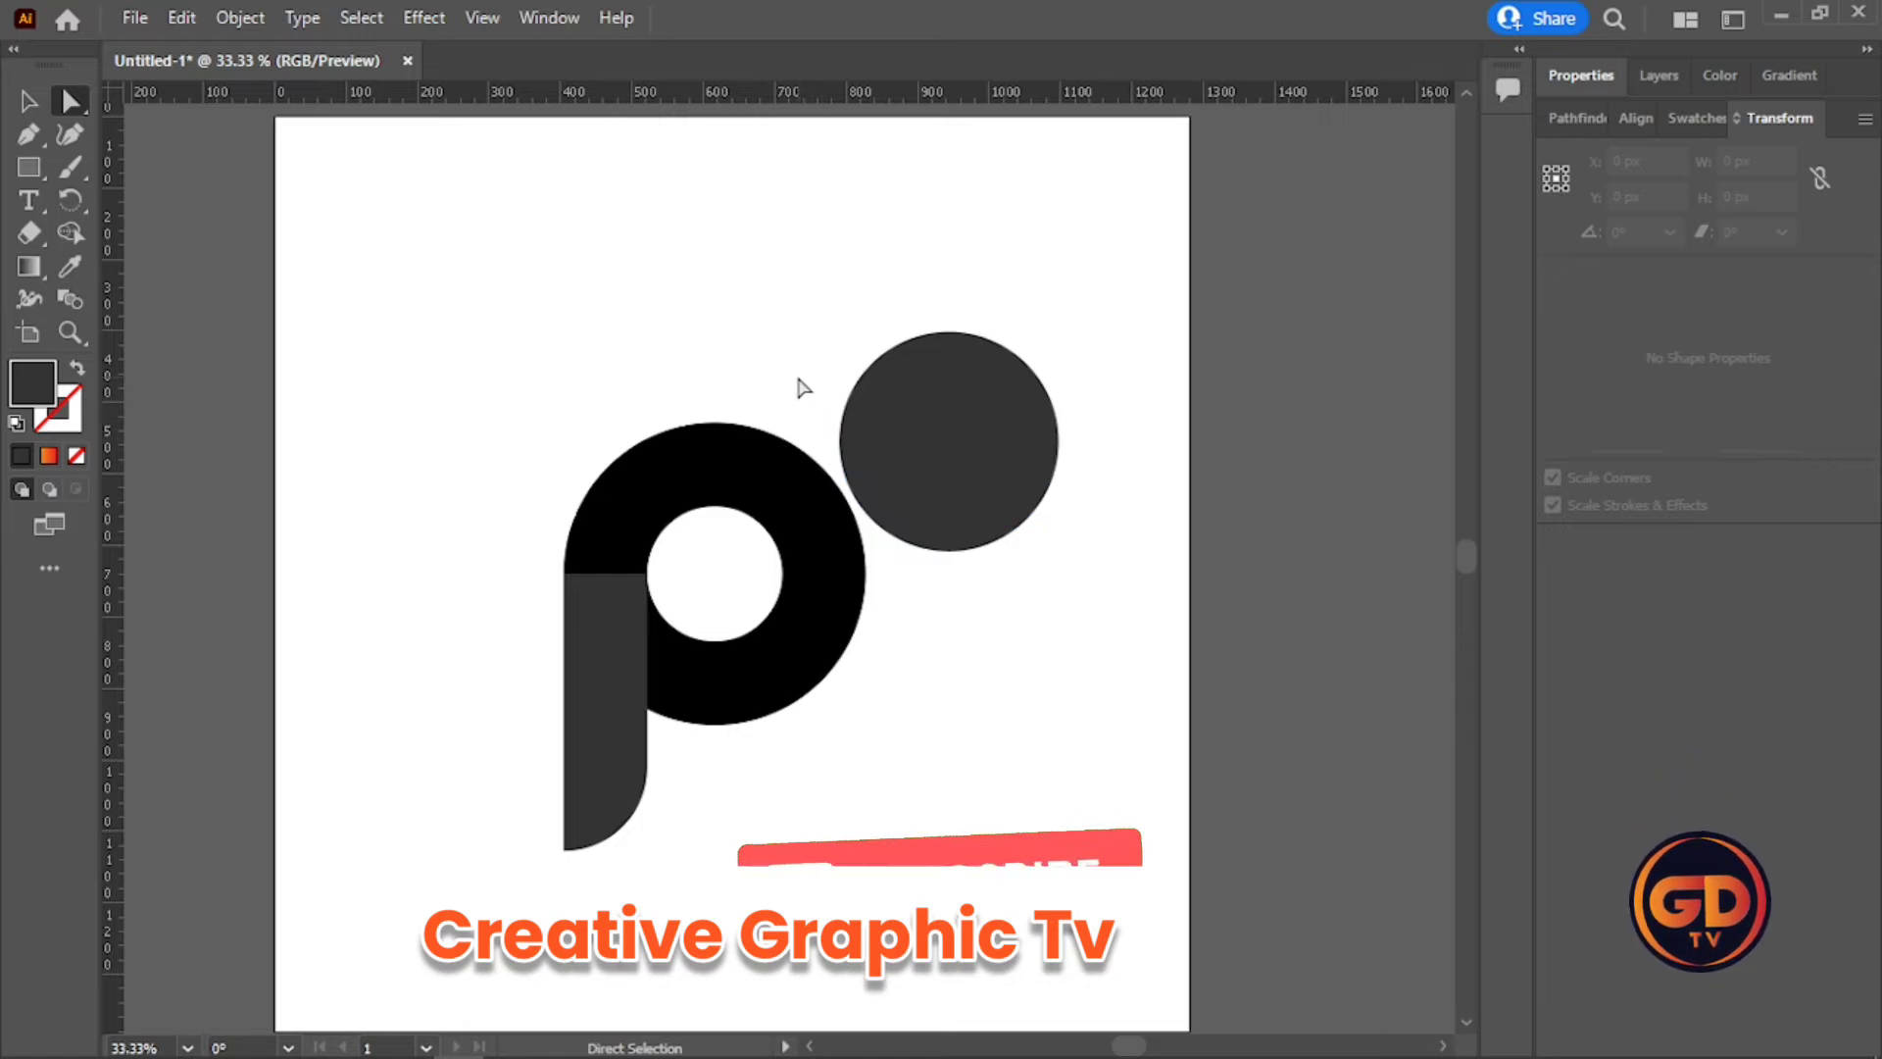
- Move the gray circle back onto the ring, centred horizontally with its upper edge touching the ring's upper edge
left_click(947, 437)
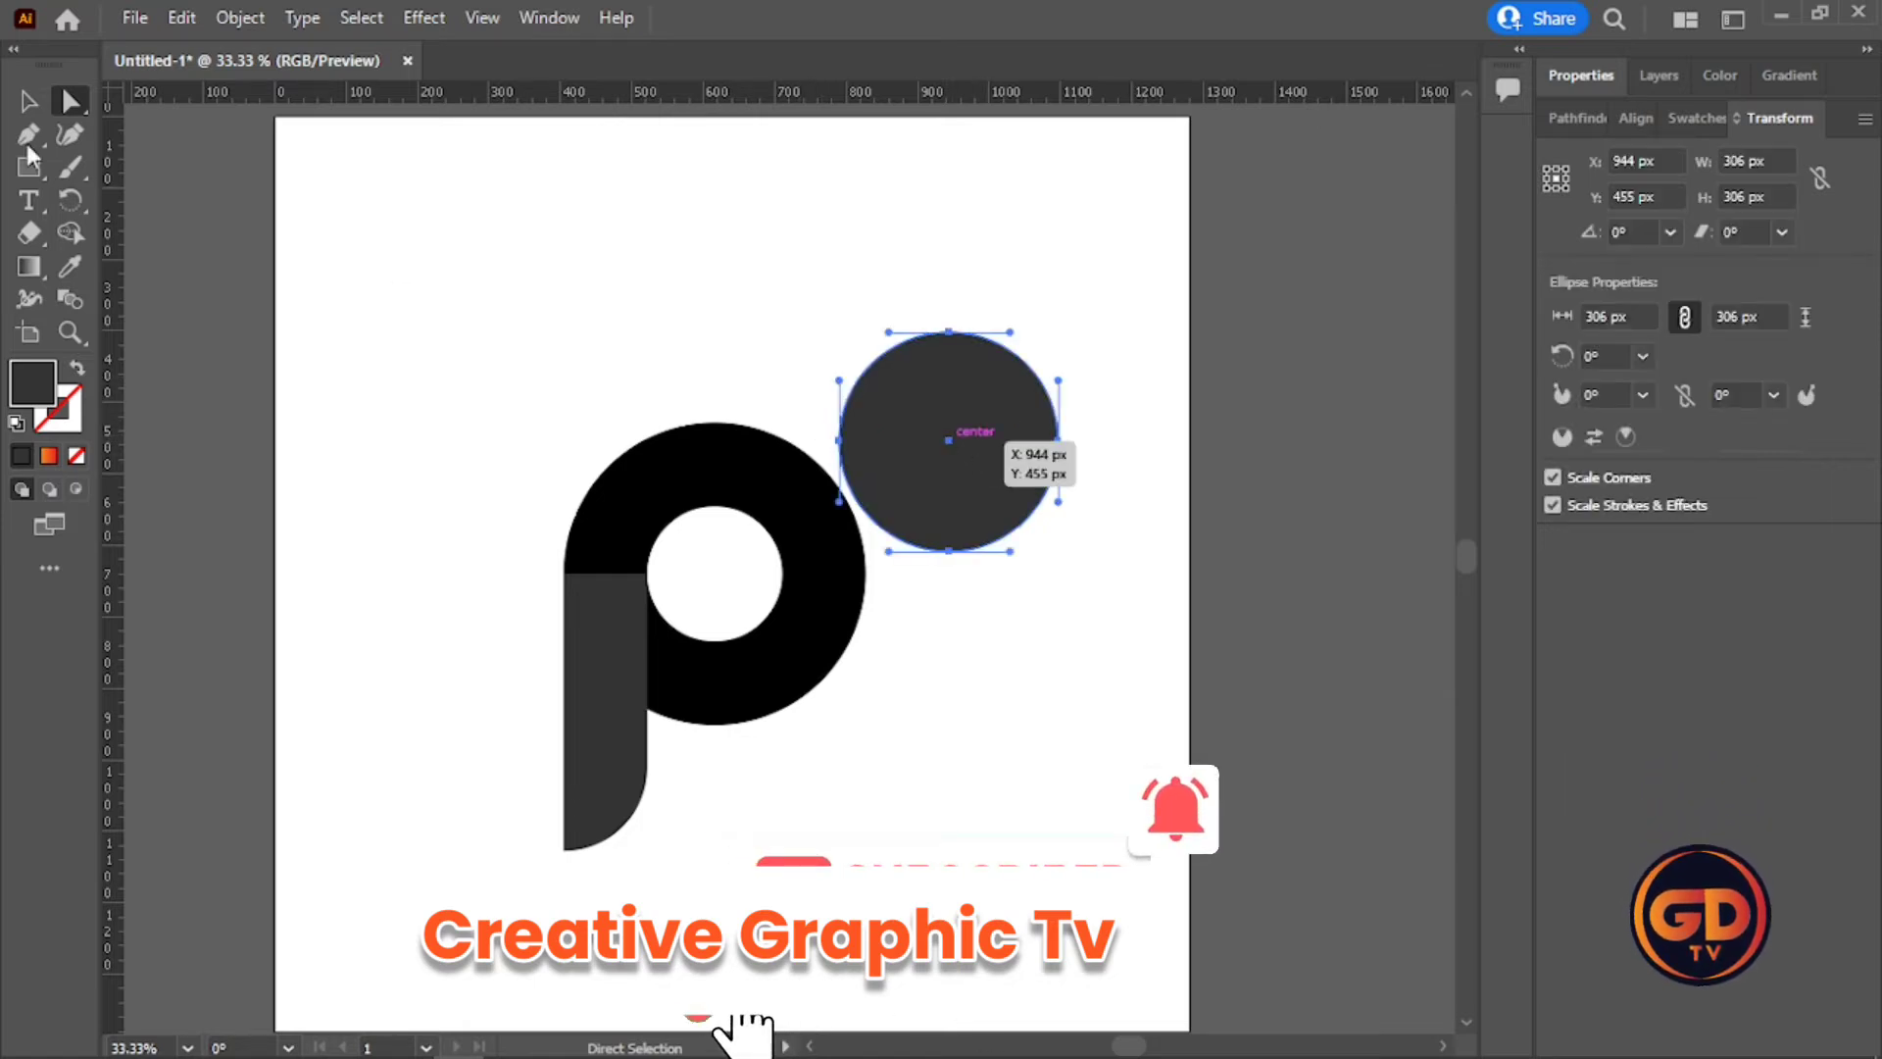
key("v")
left_click_drag(948, 440, 712, 539)
double_click(713, 539)
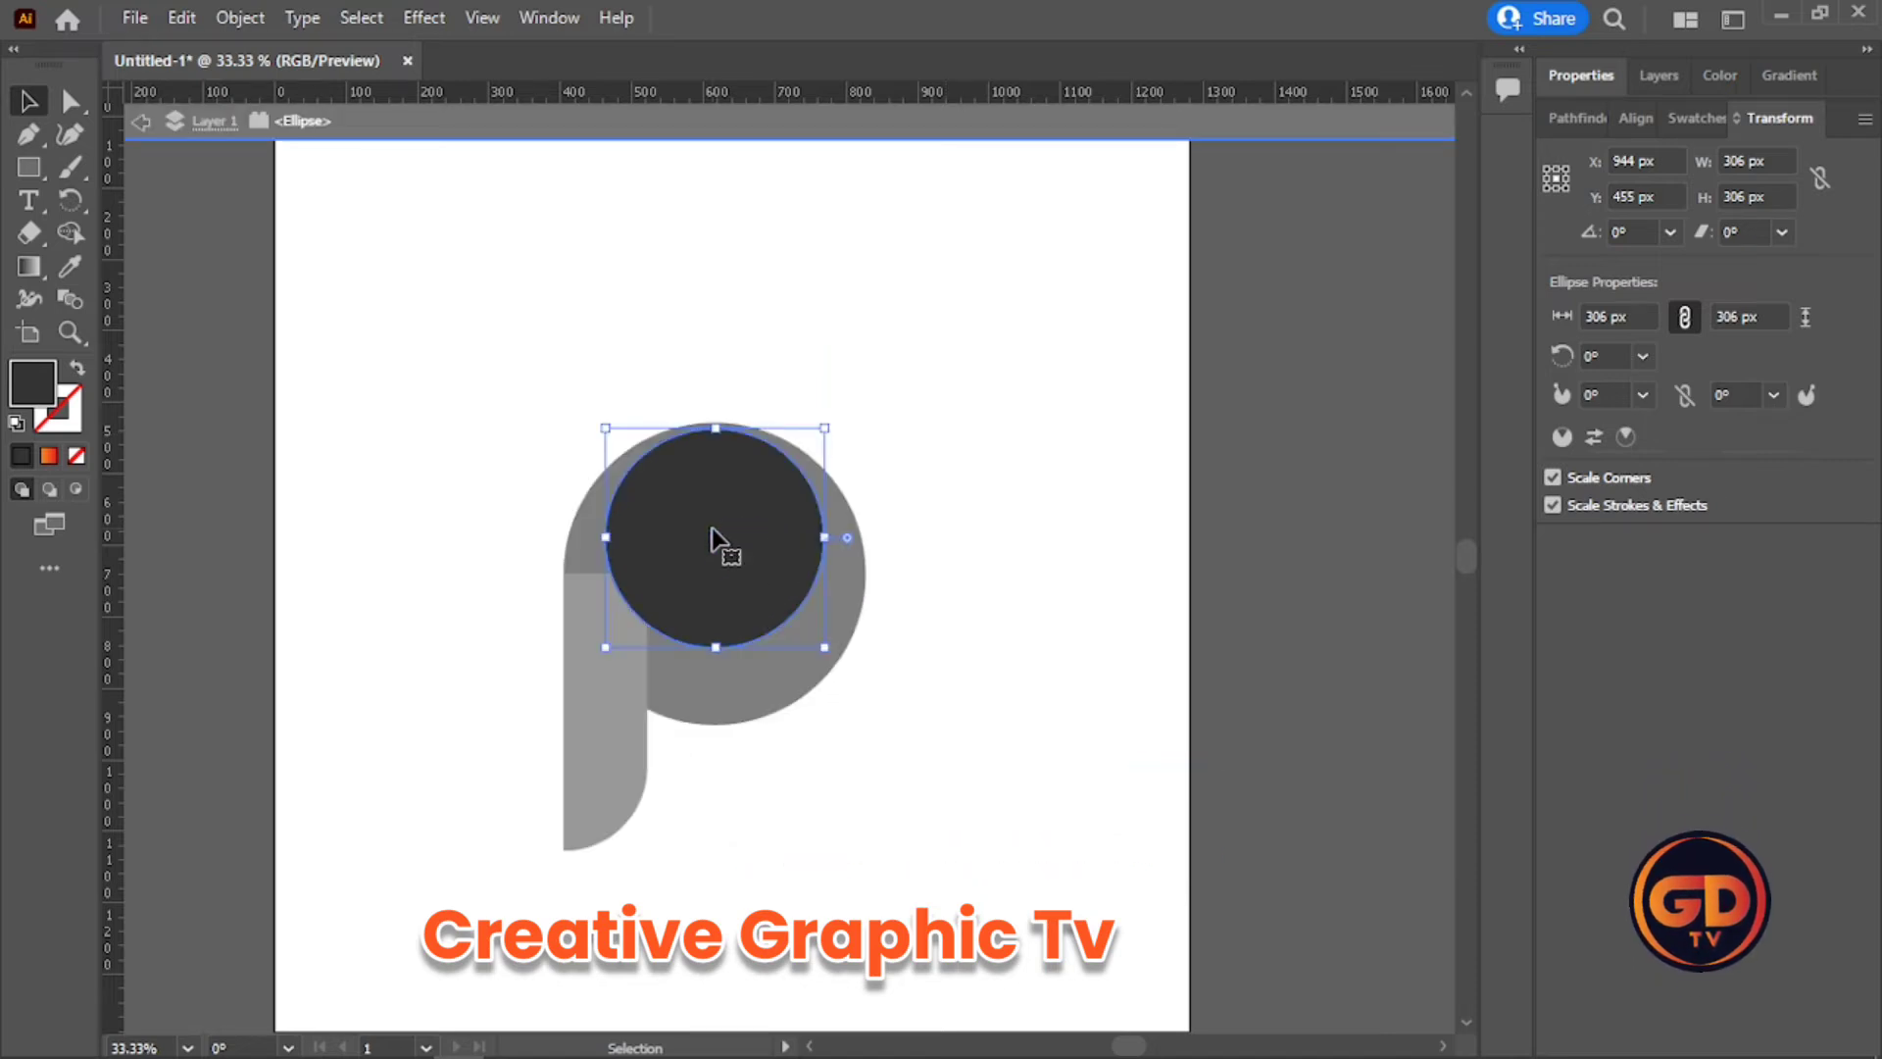
right_click(959, 377)
left_click(1024, 431)
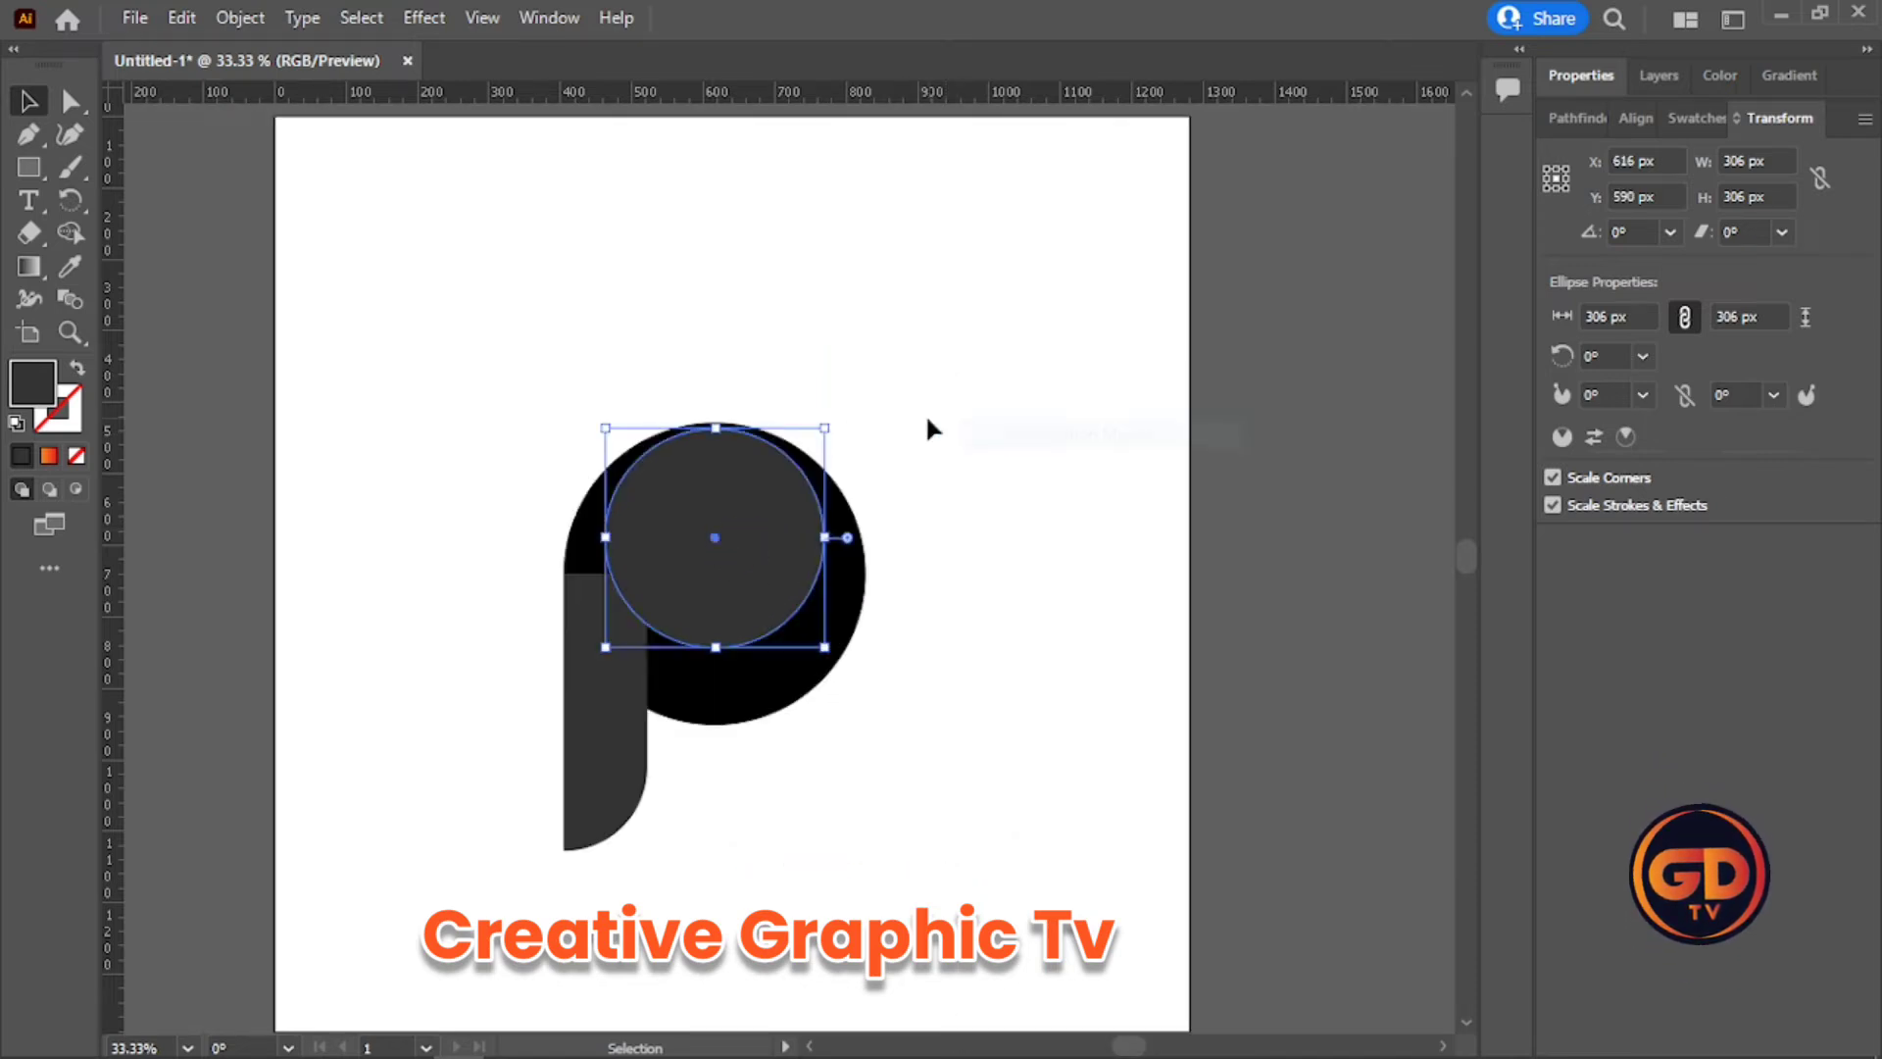
left_click(725, 562)
left_click_drag(722, 542, 716, 532)
left_click(1004, 519)
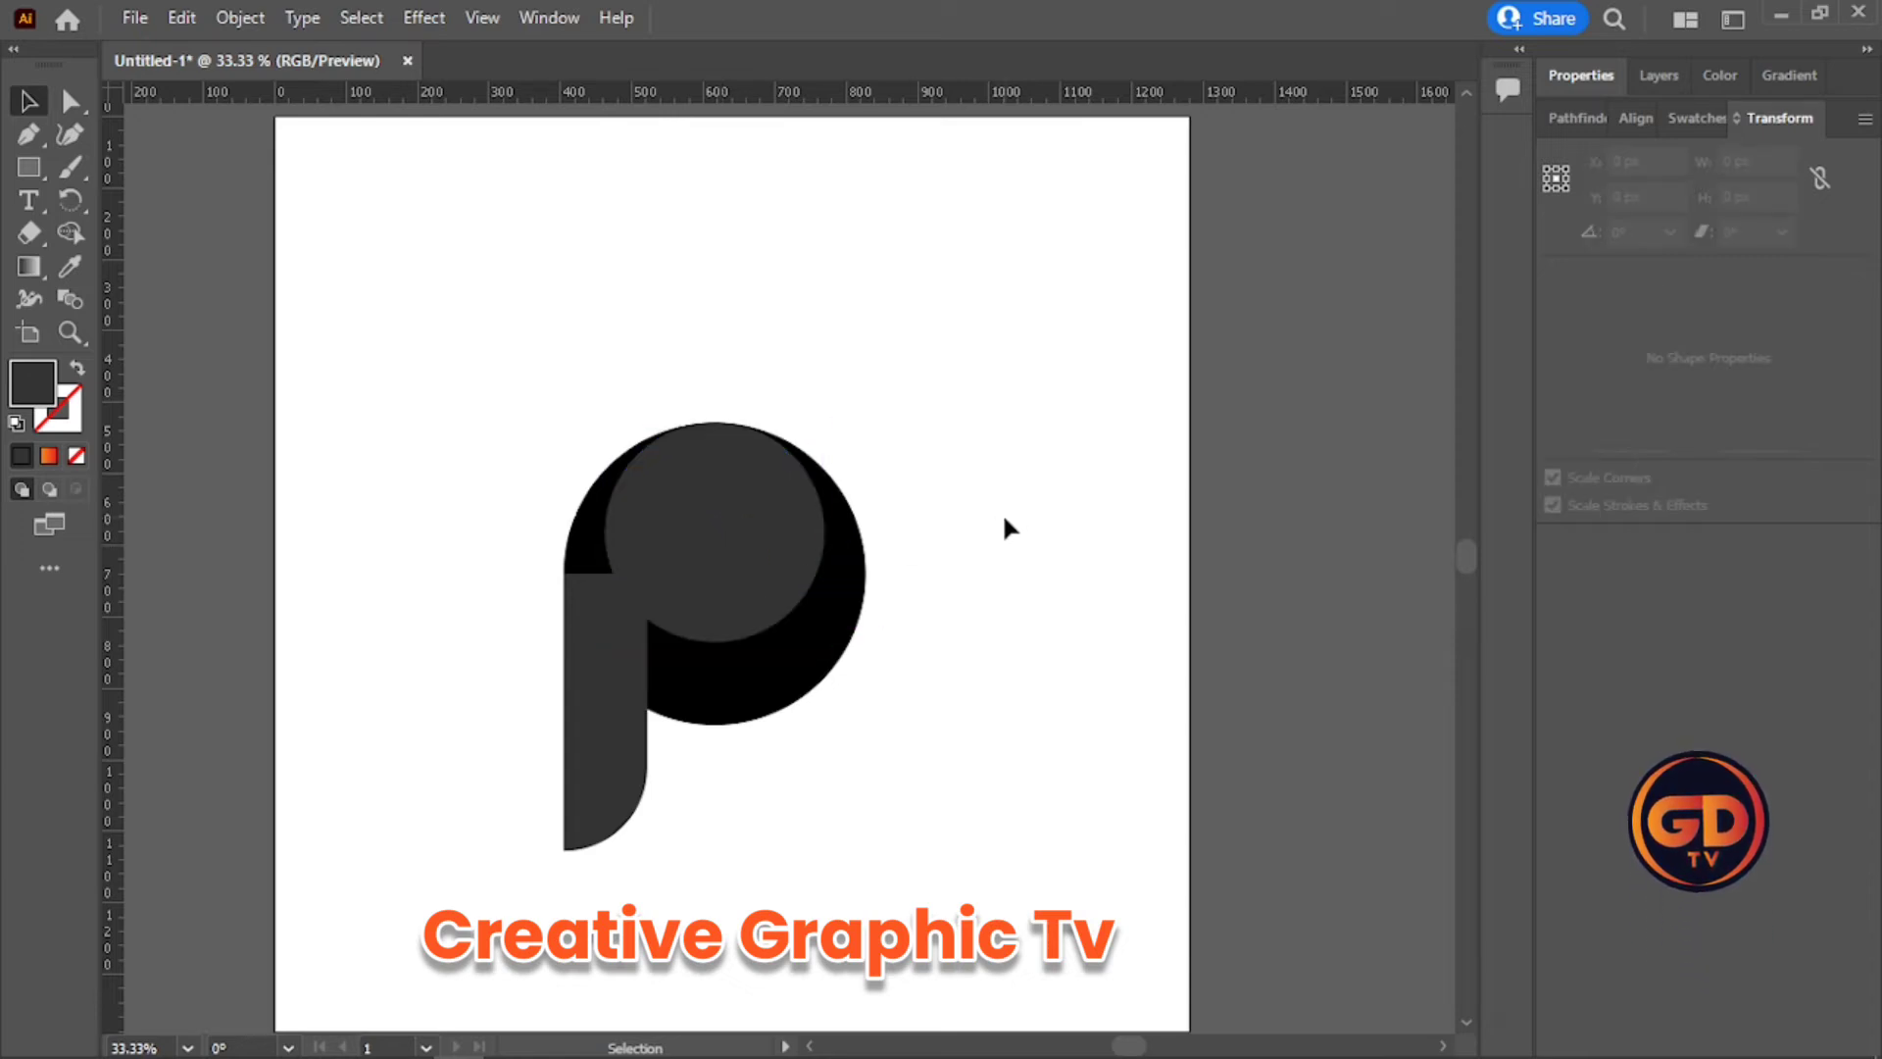
- With Shape Builder, merge the lower-right crescent regions into one shape and the ring's upper band with the stem
left_click_drag(912, 345, 519, 627)
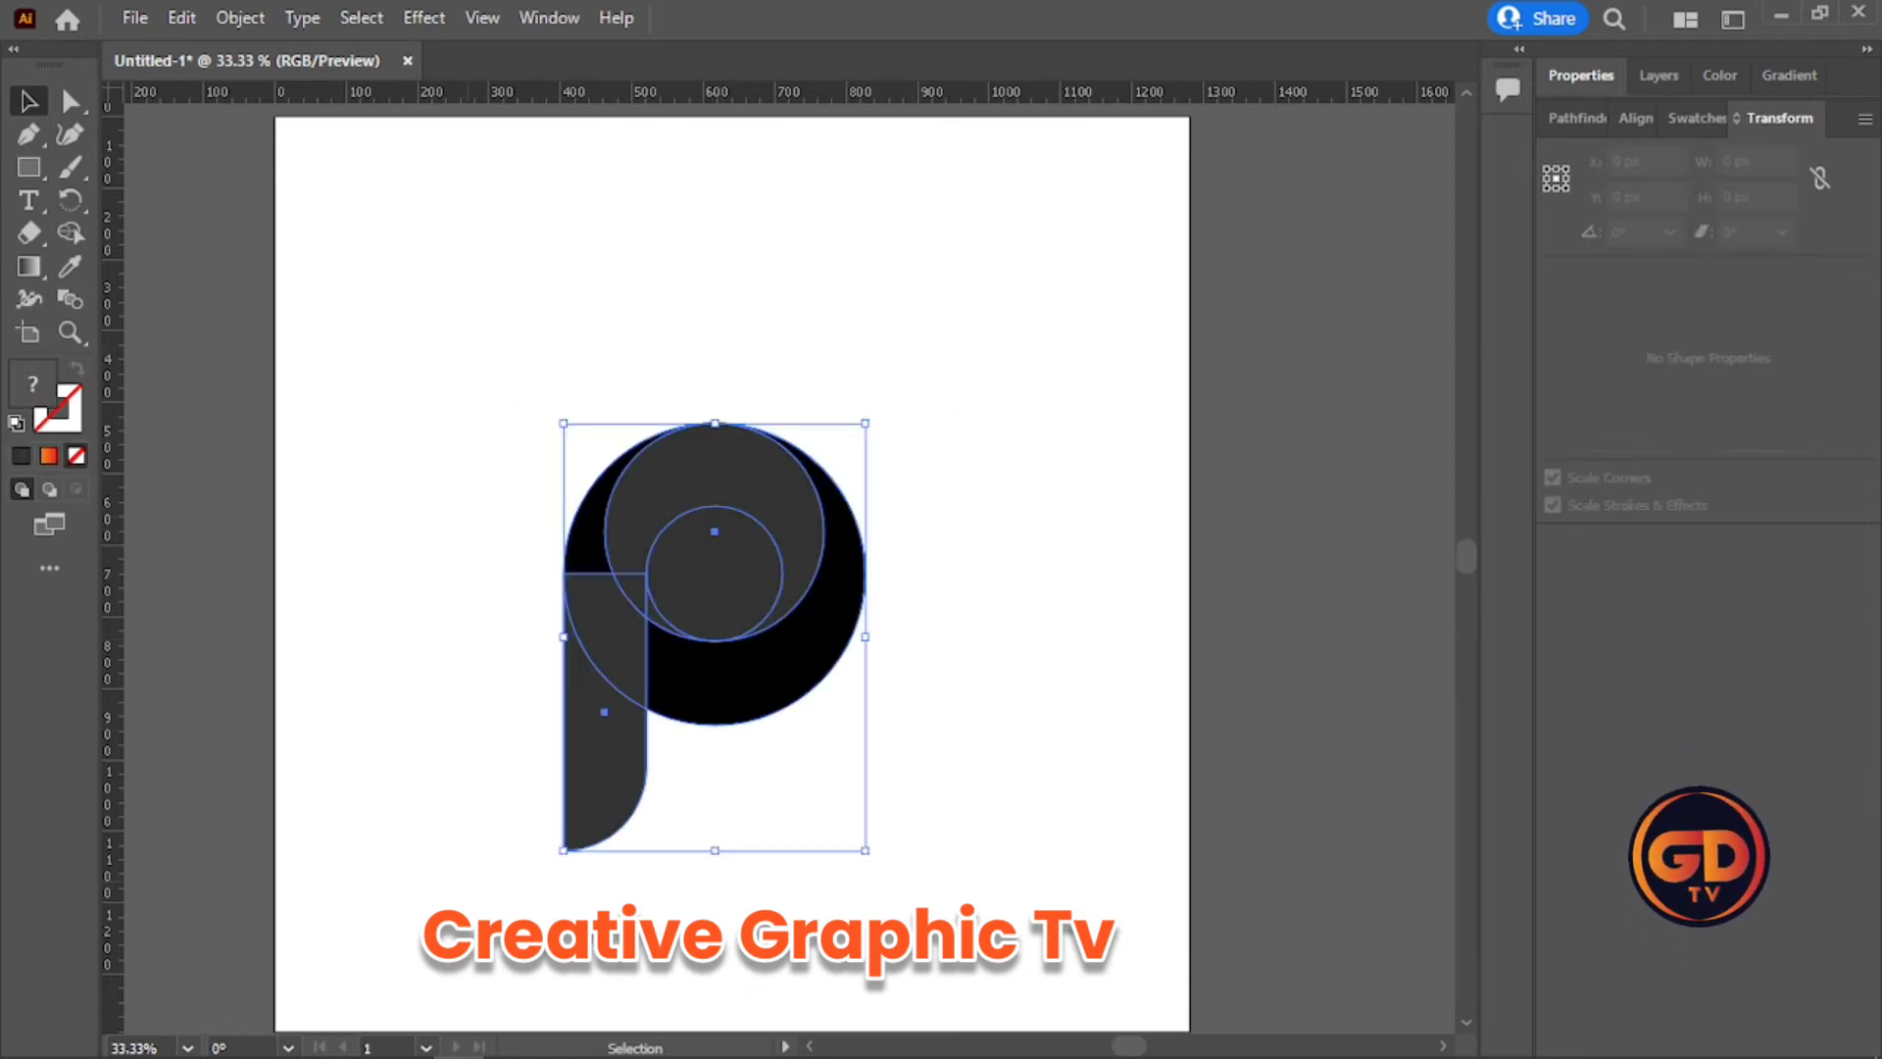
left_click(72, 232)
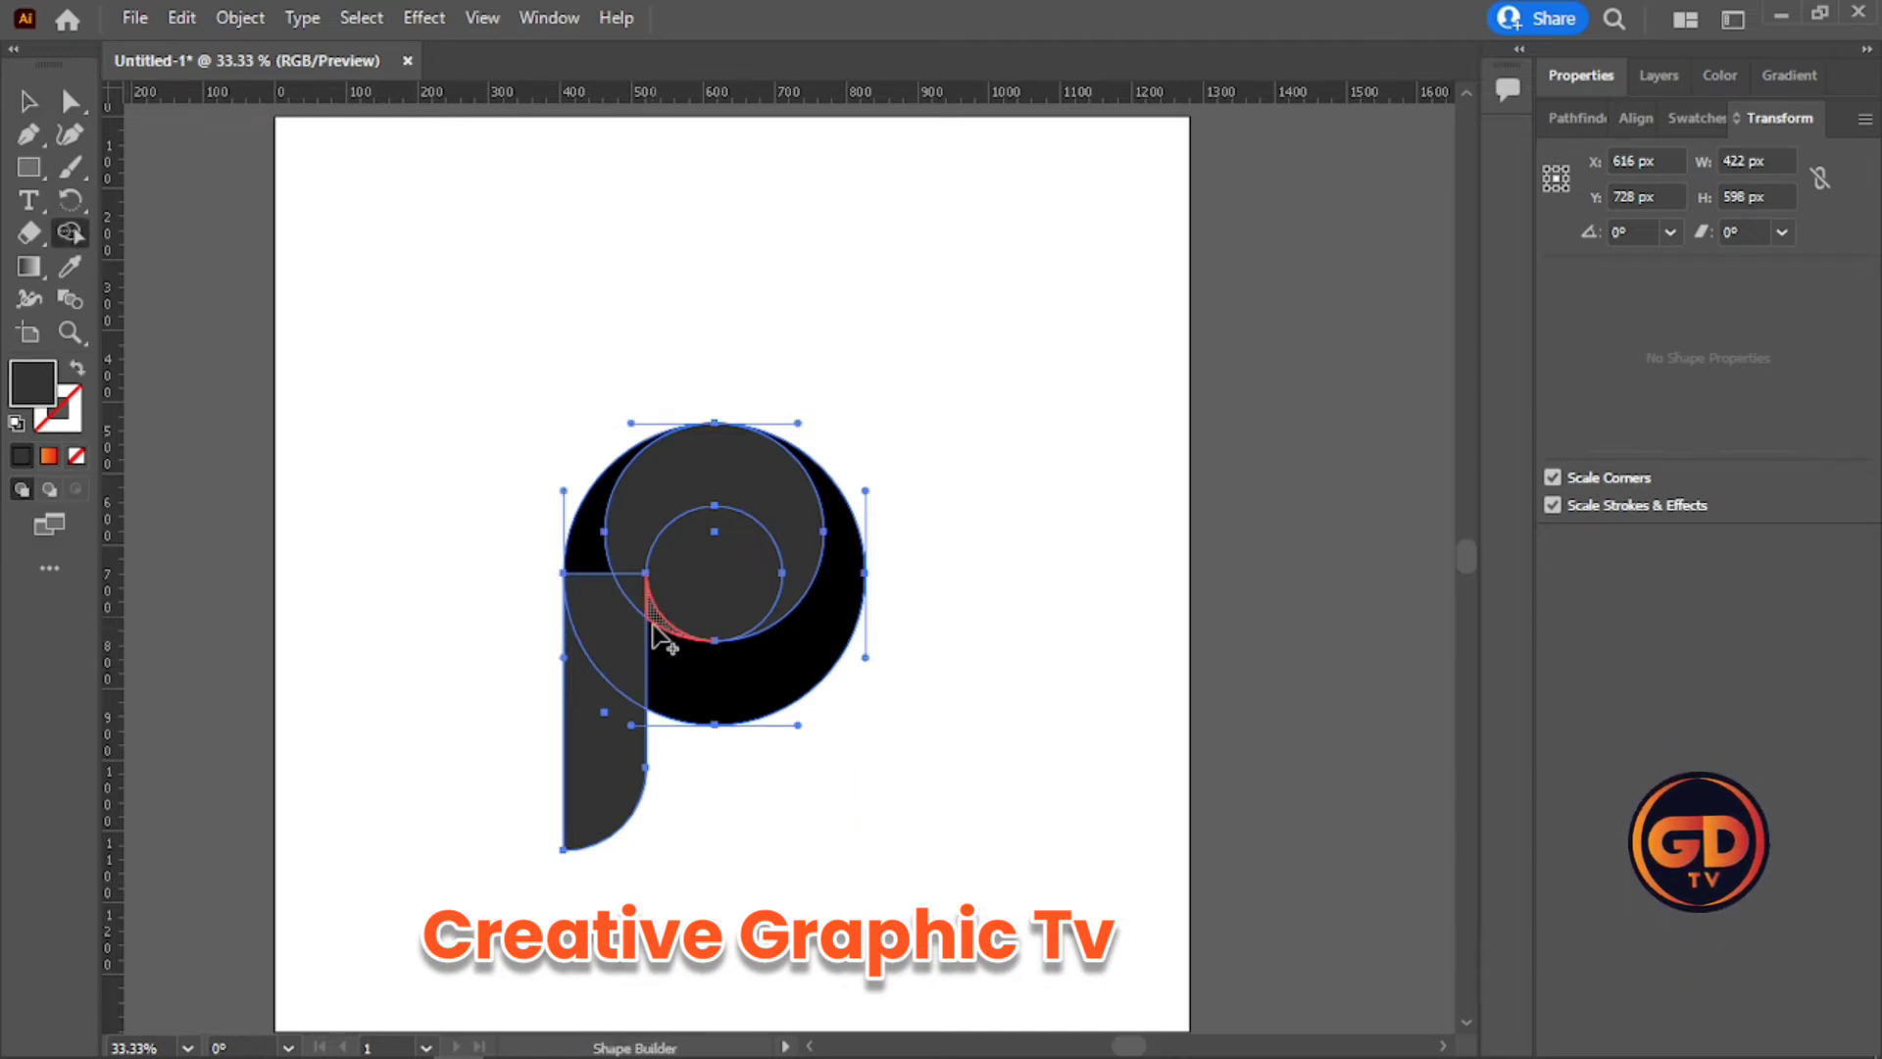
left_click_drag(655, 632, 670, 659)
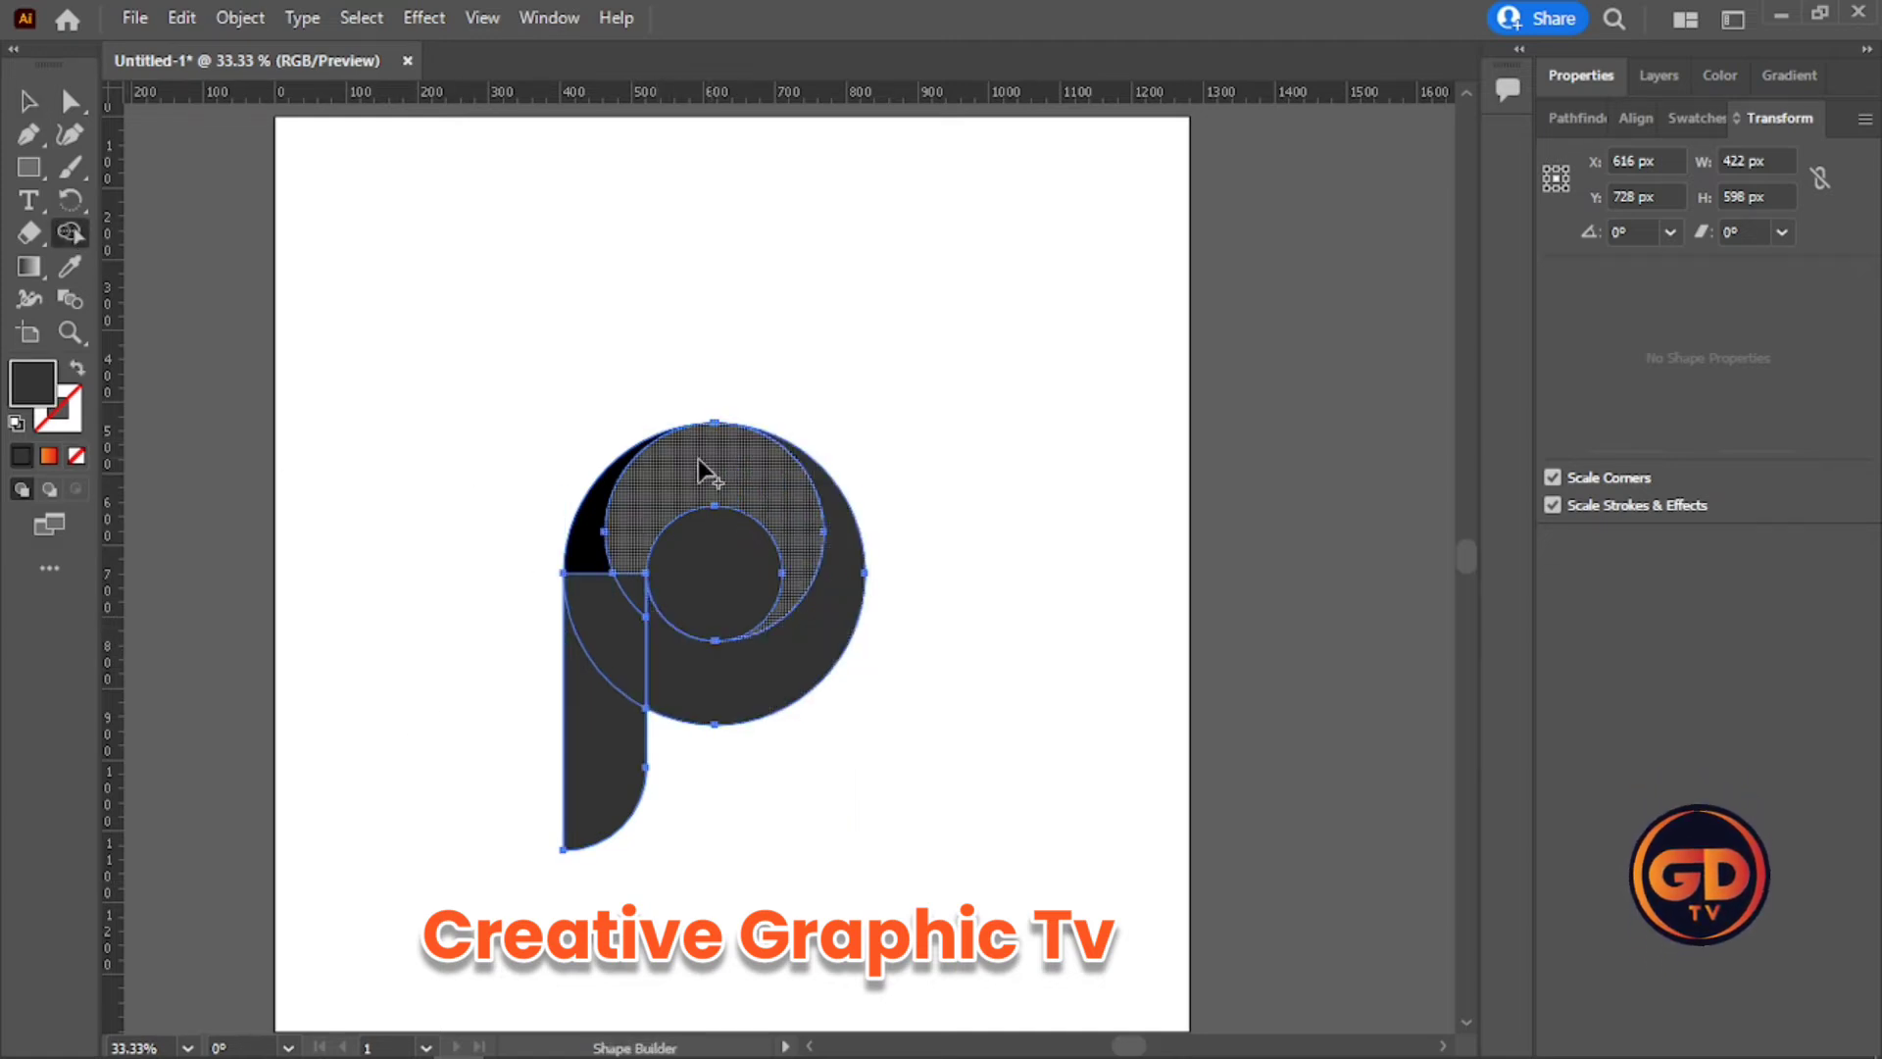
mouse_move(710, 473)
left_mouse_down()
mouse_move(597, 532)
mouse_move(597, 608)
mouse_move(631, 585)
mouse_move(583, 780)
left_mouse_up()
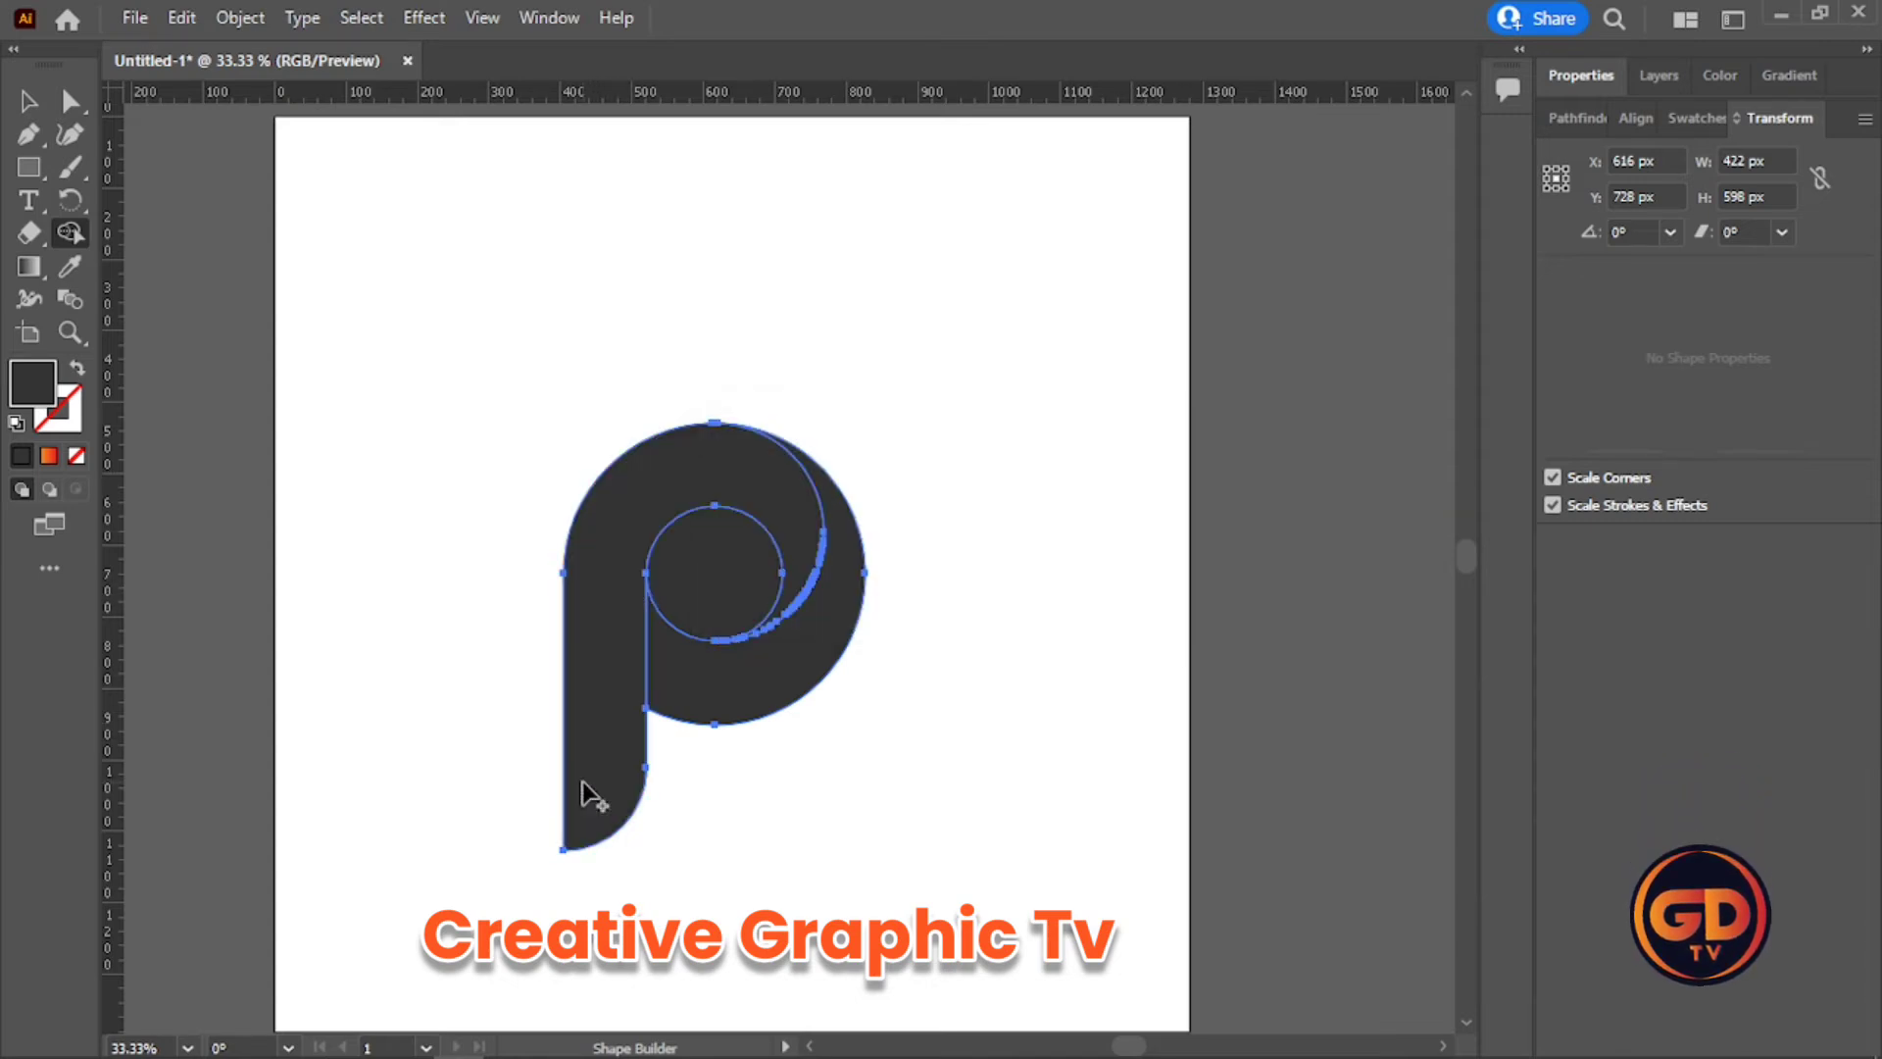
left_click(28, 101)
left_click(902, 355)
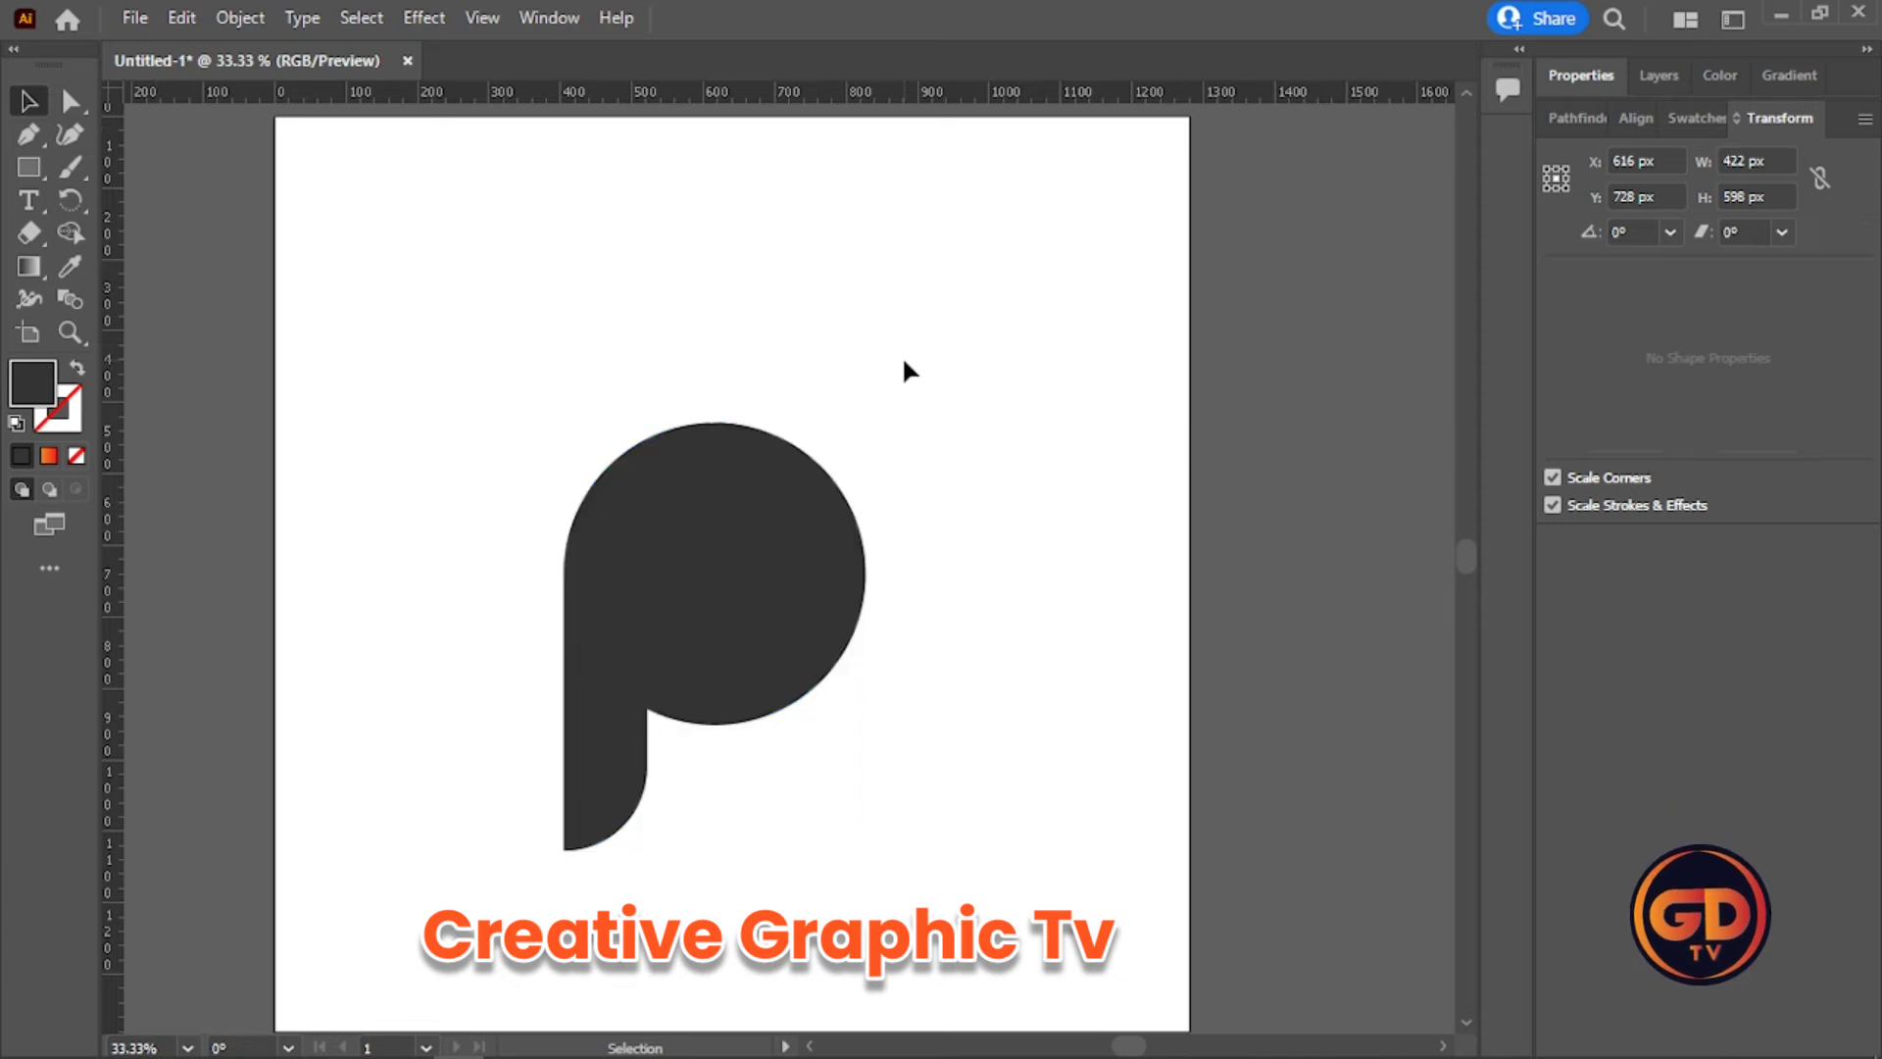
- Fill the lower-right crescent with the orange-to-red linear gradient, running from its upper right down to the lower left at about -117°
left_click(813, 627)
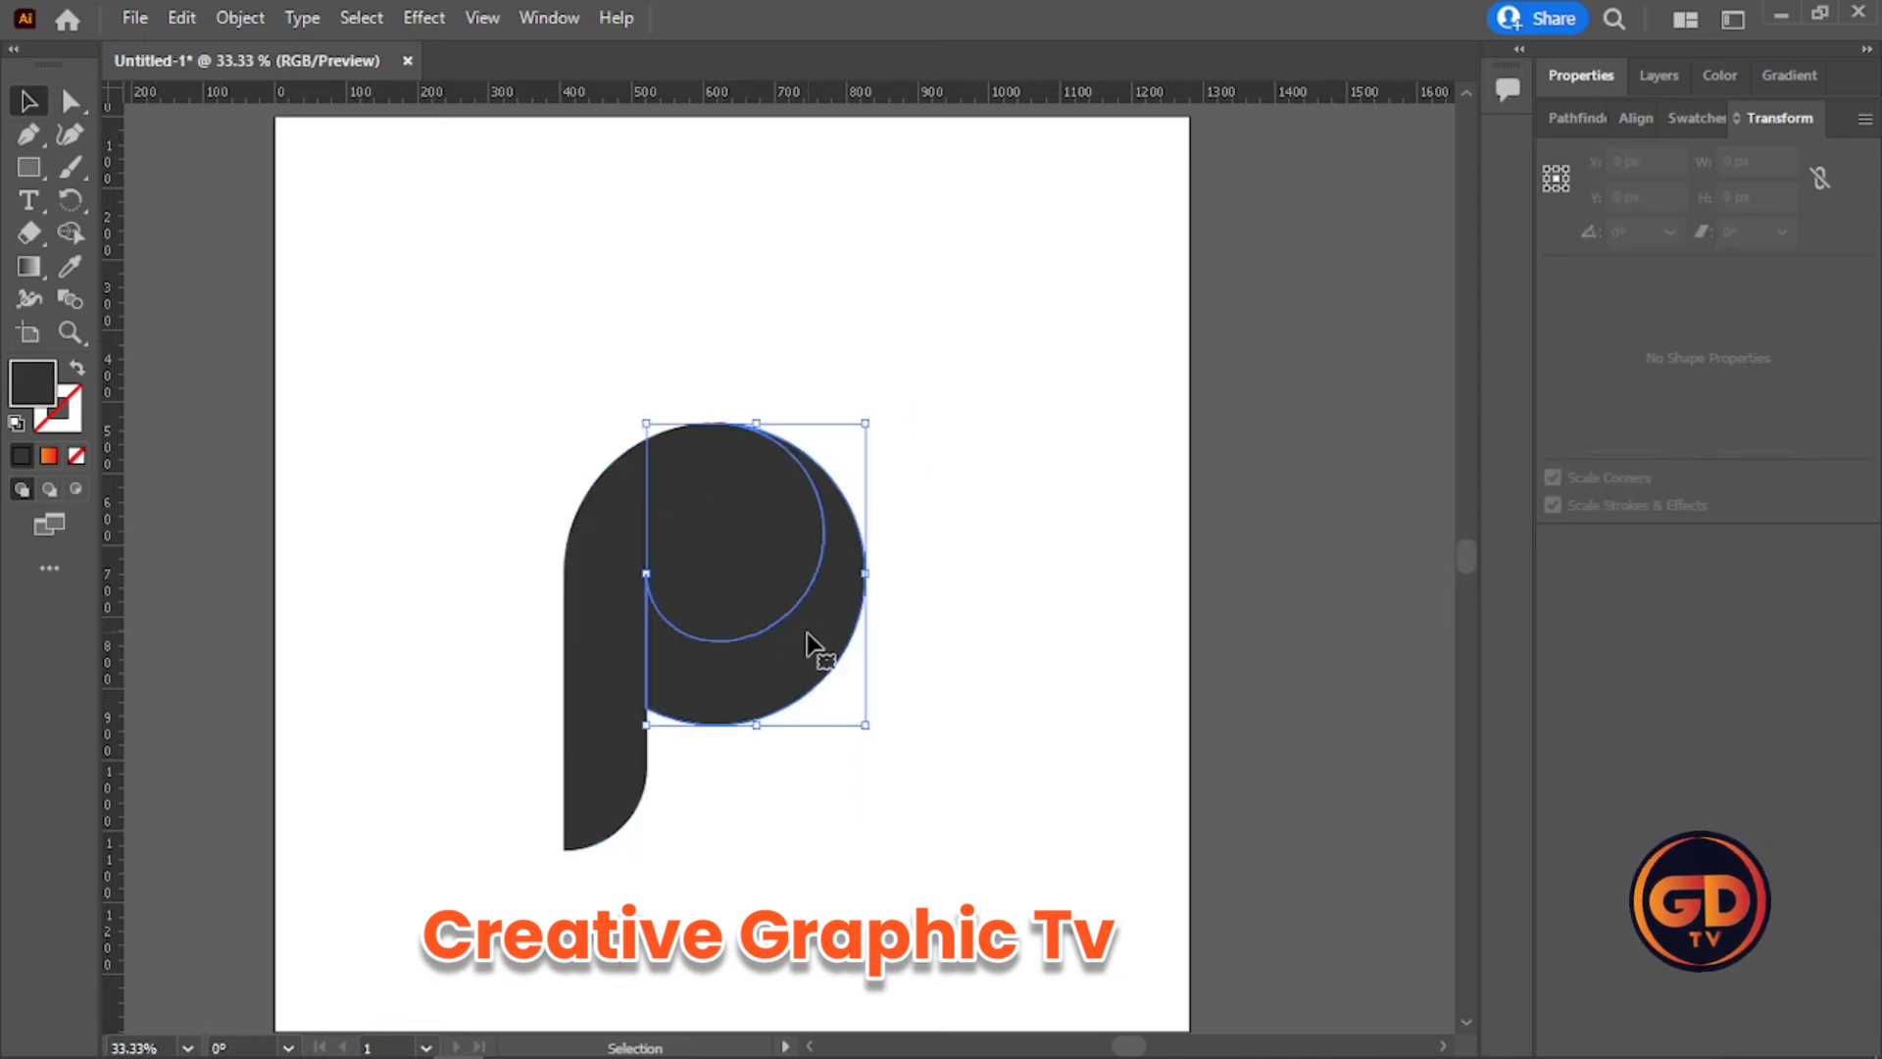
left_click(1782, 79)
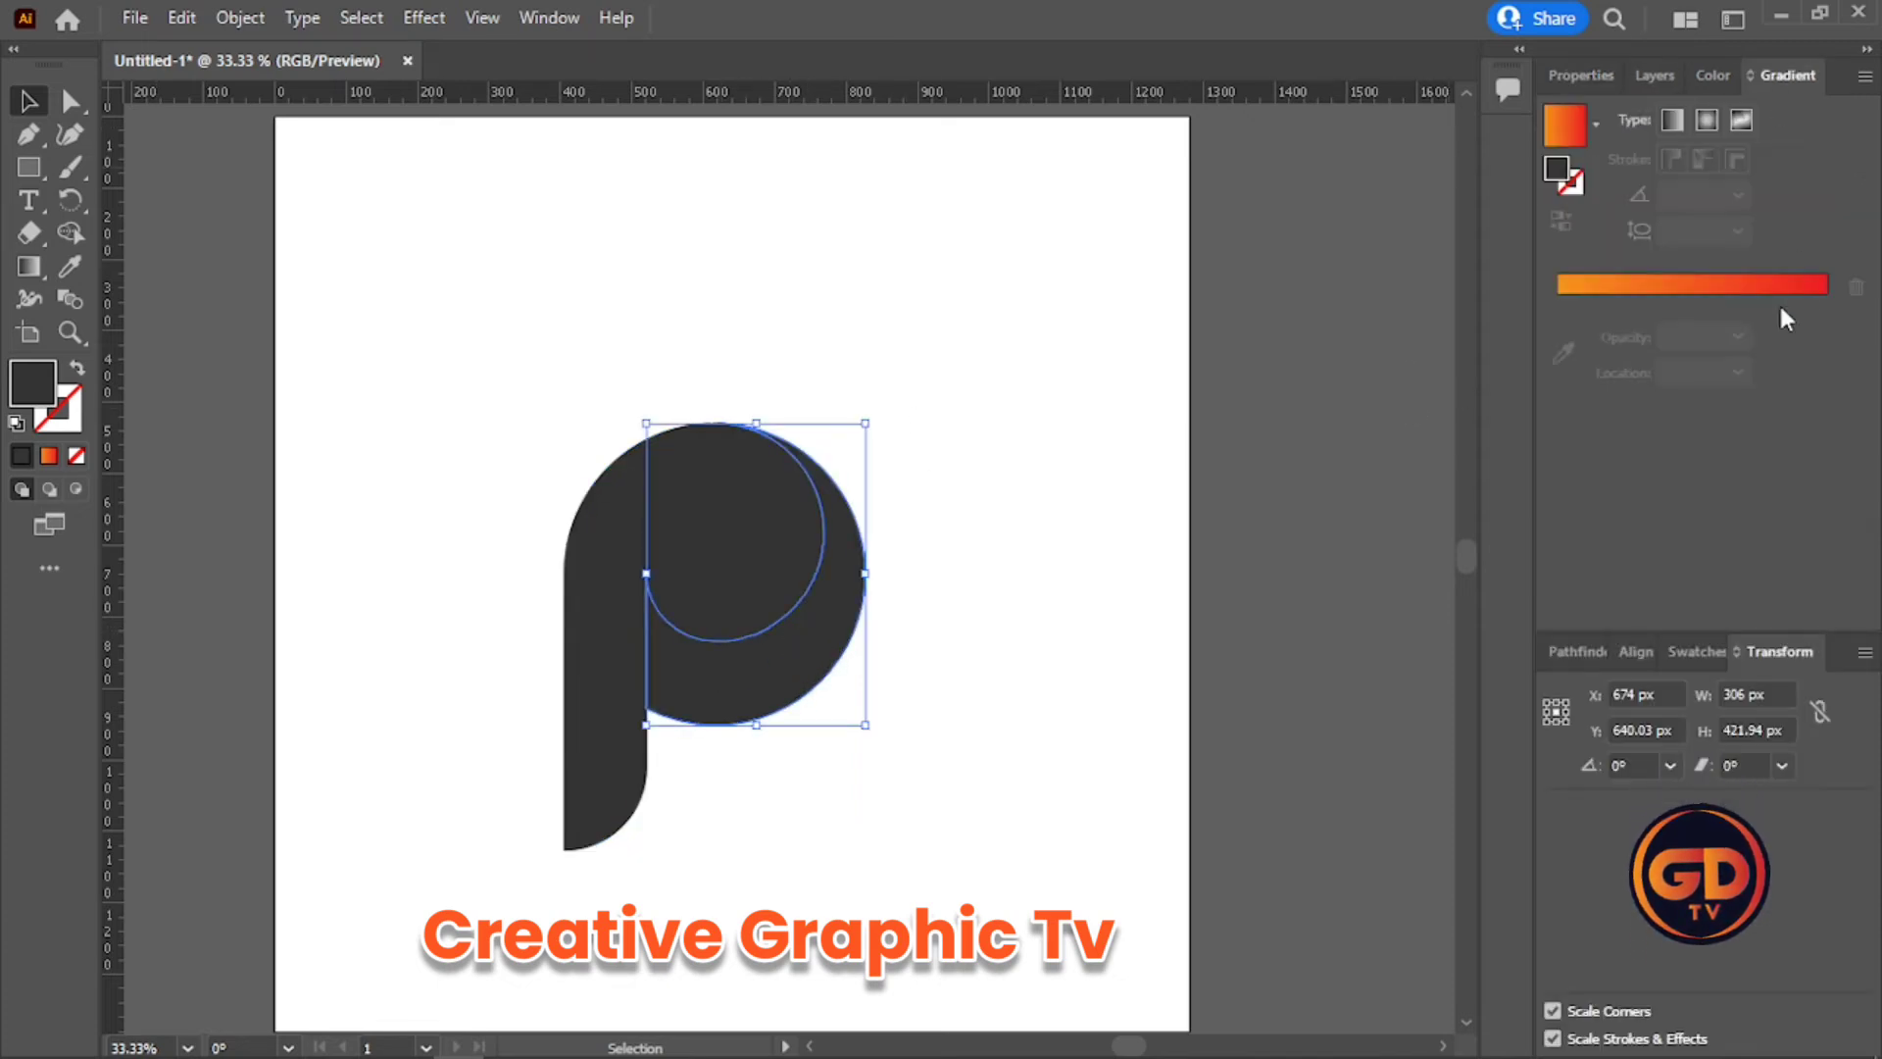
left_click(1756, 286)
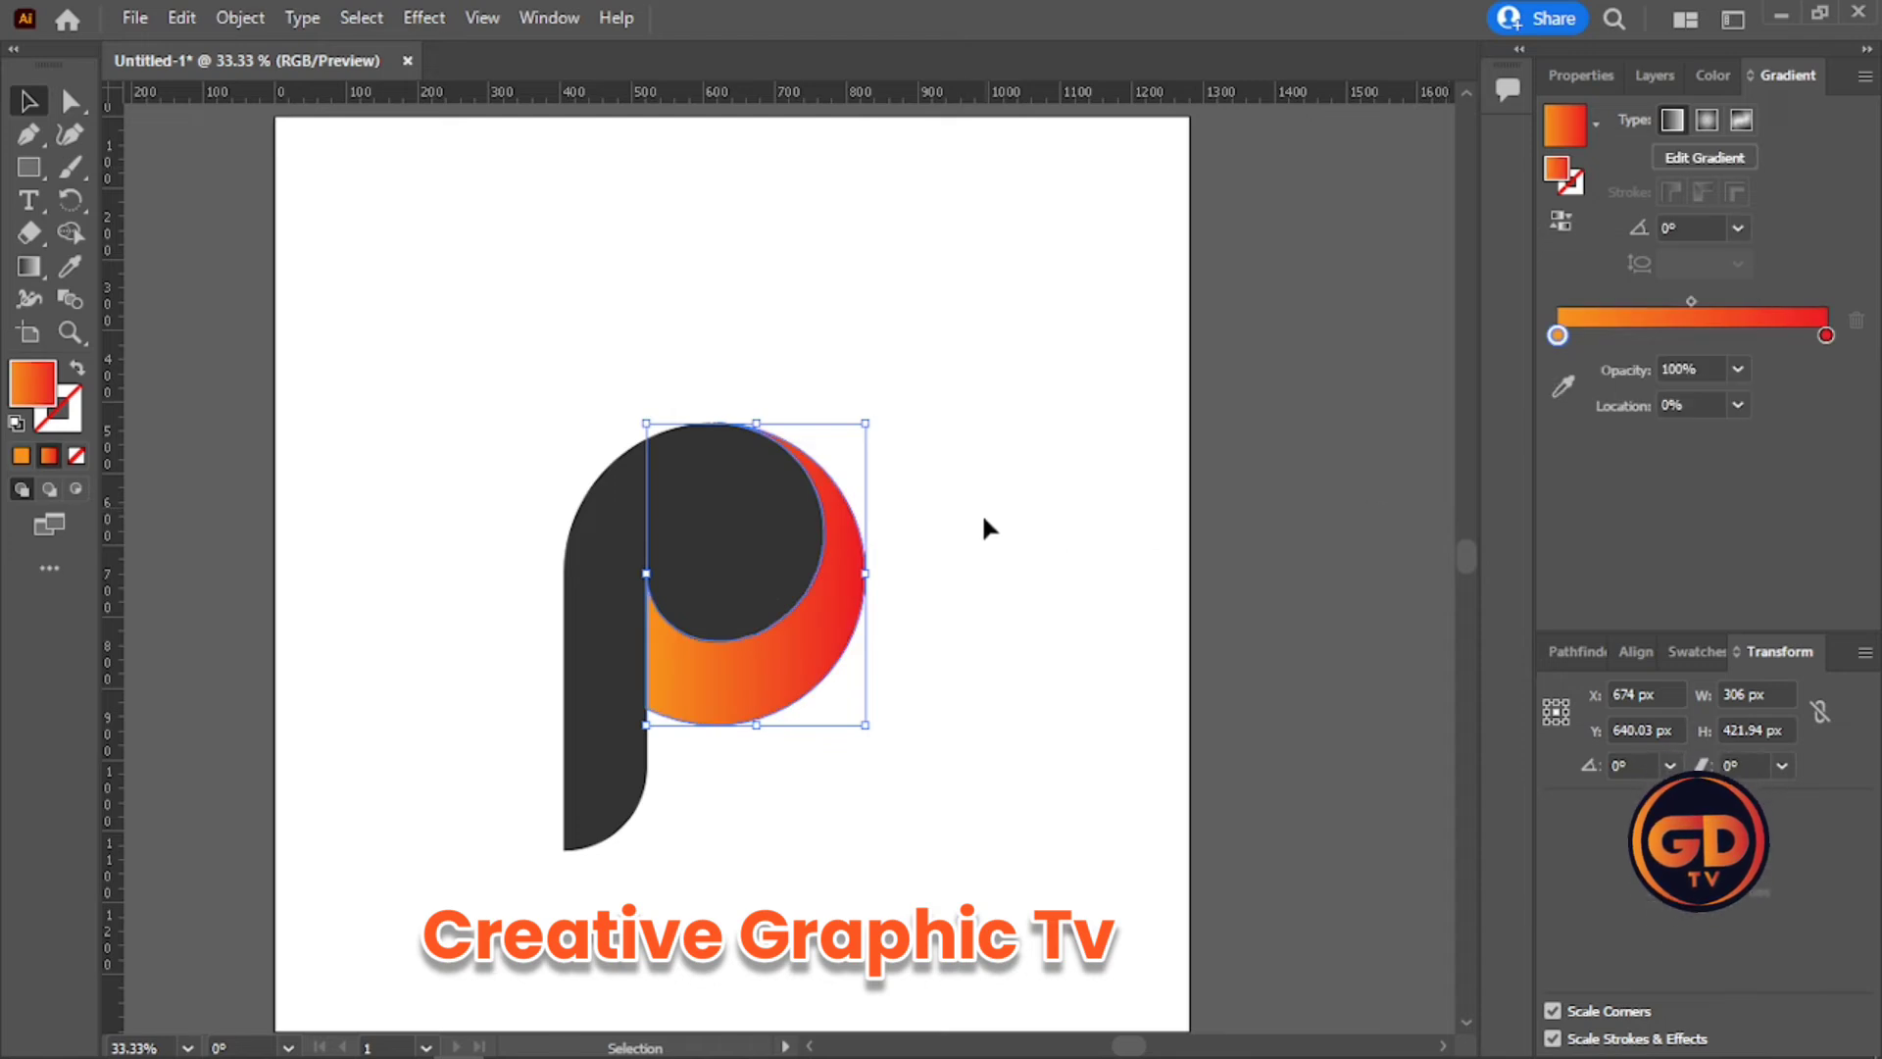
left_click(27, 267)
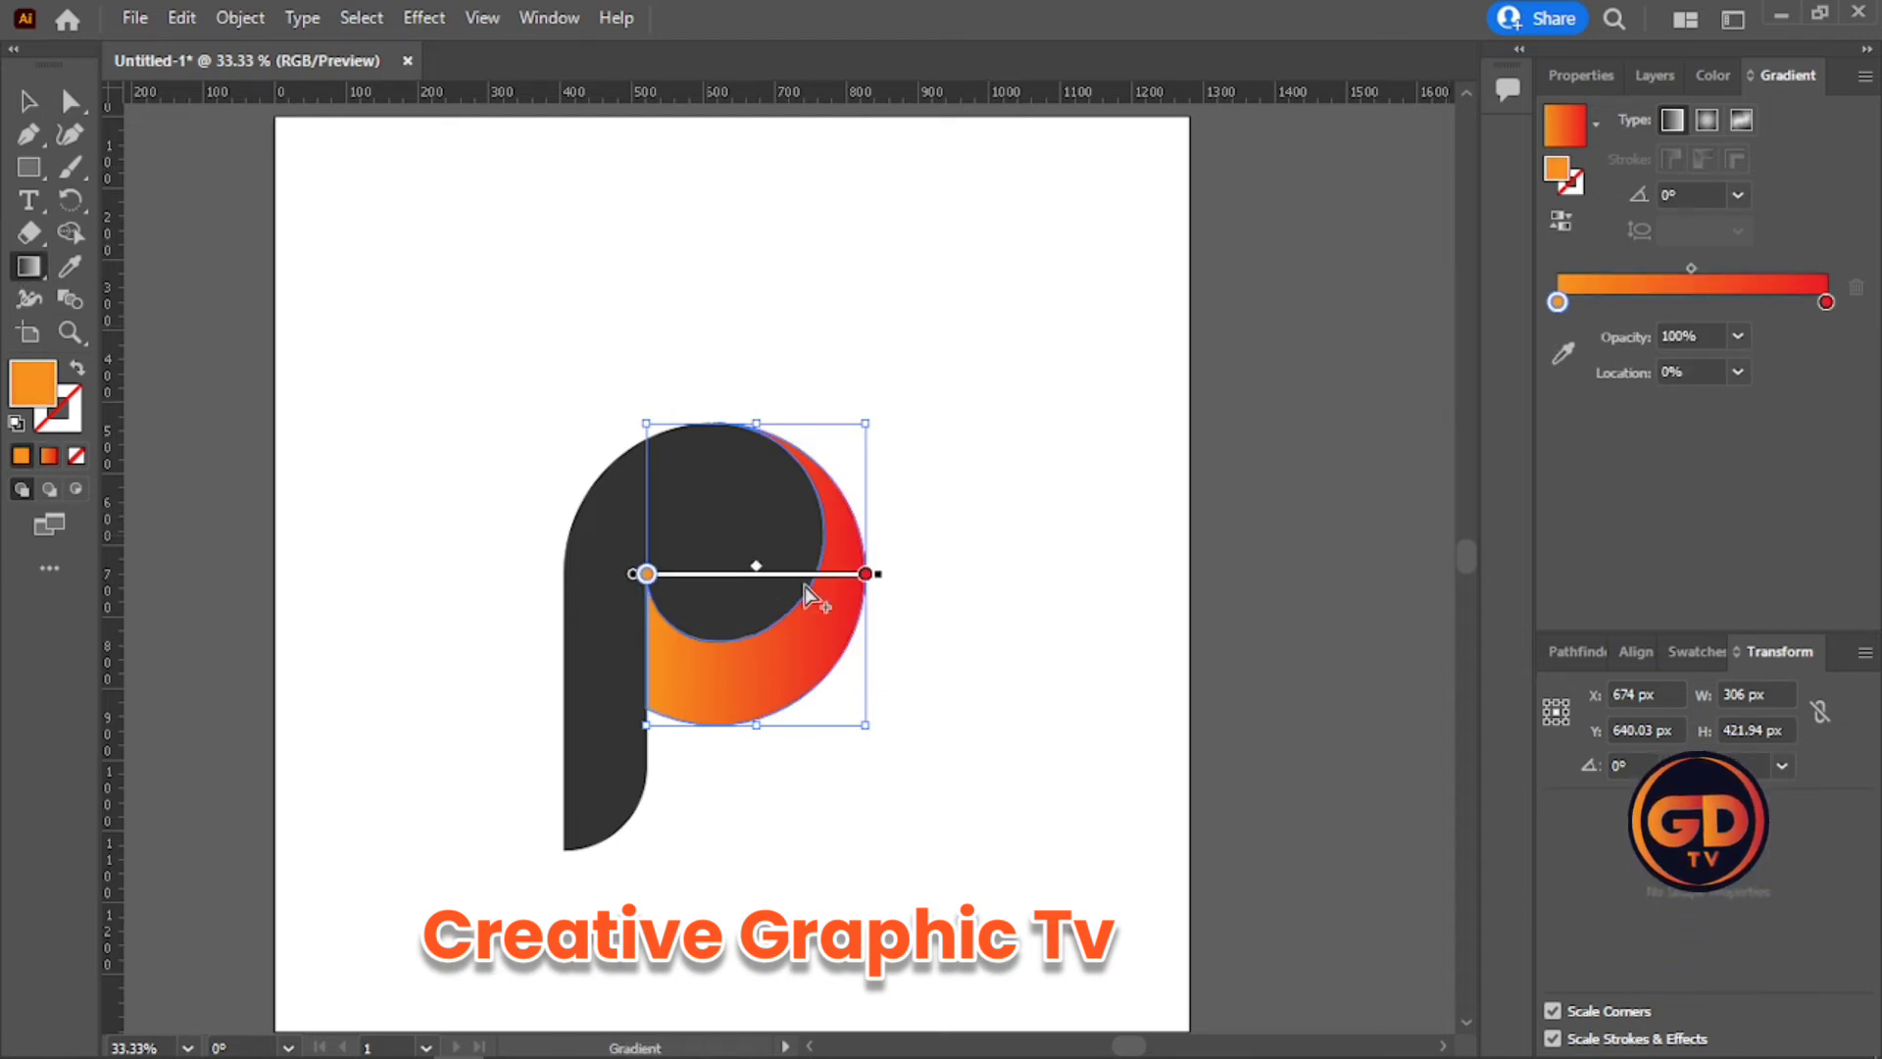
mouse_move(839, 538)
left_mouse_down()
mouse_move(810, 664)
mouse_move(755, 714)
left_mouse_up()
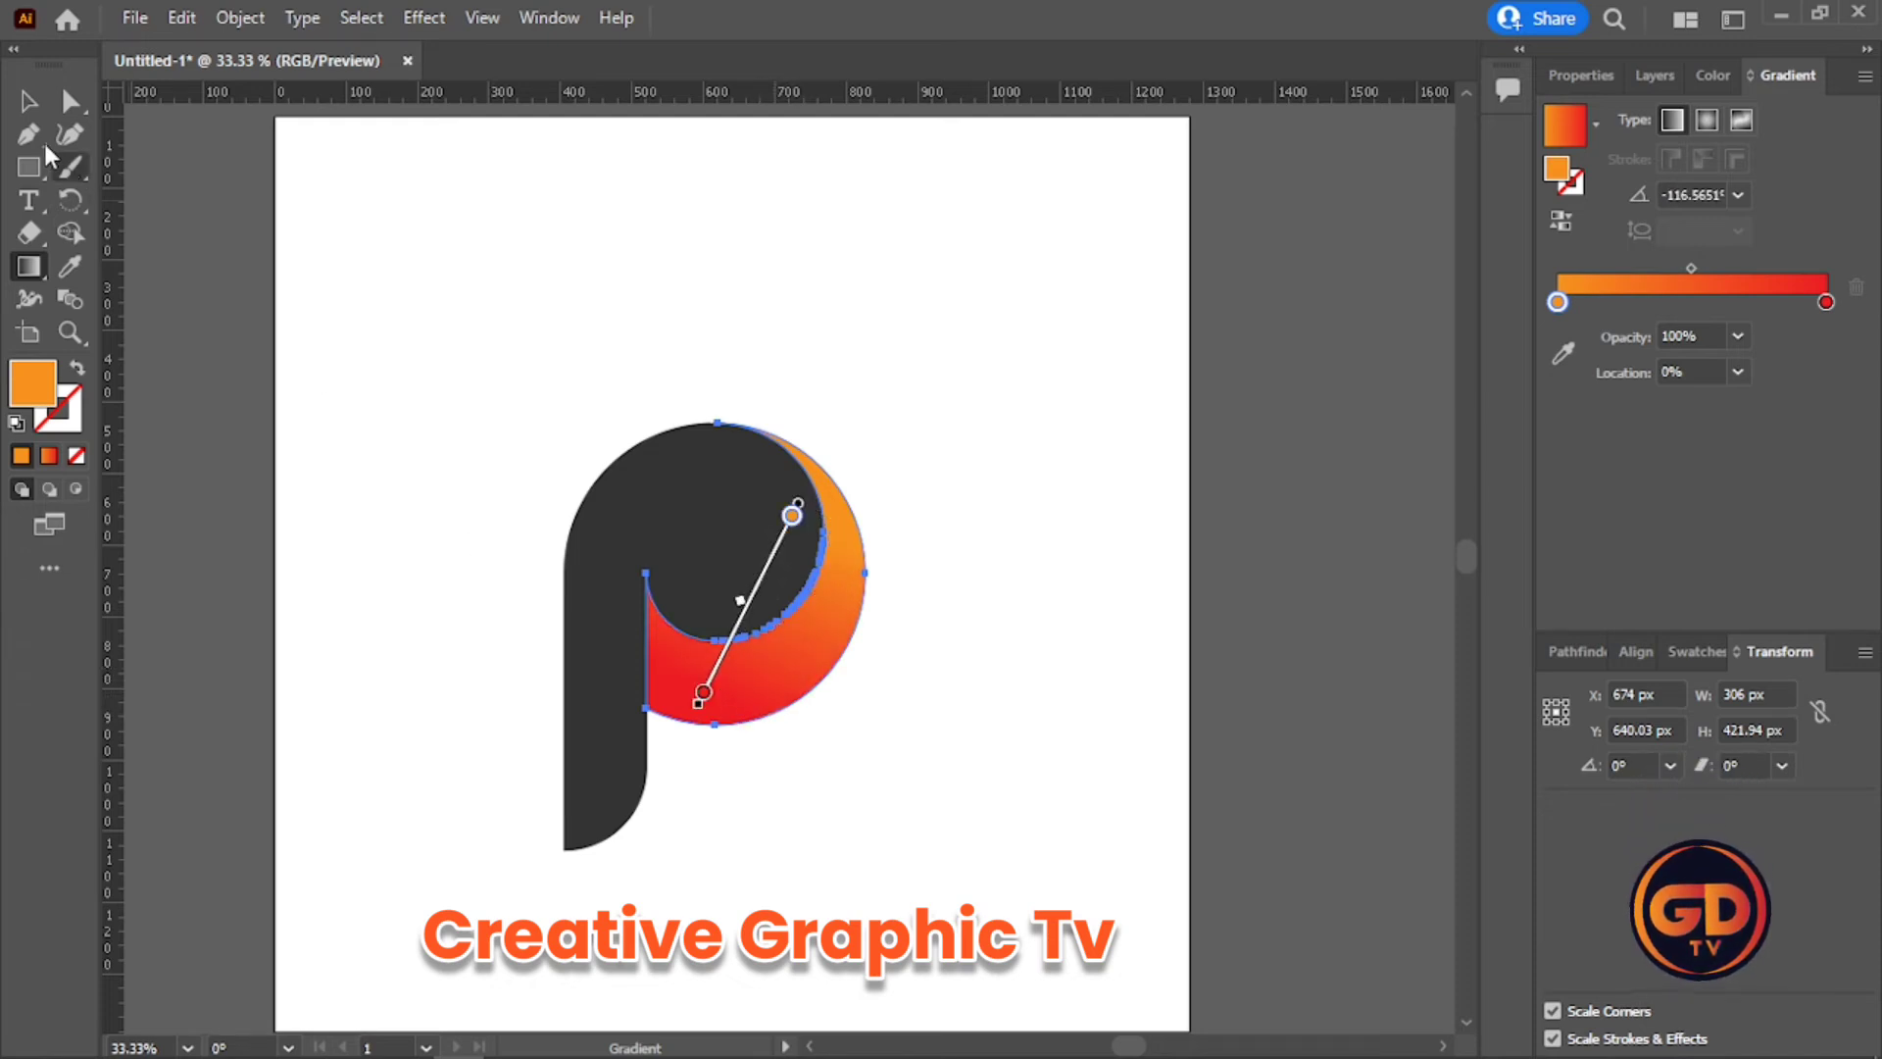
left_click(28, 101)
left_click(485, 225)
left_click(661, 481)
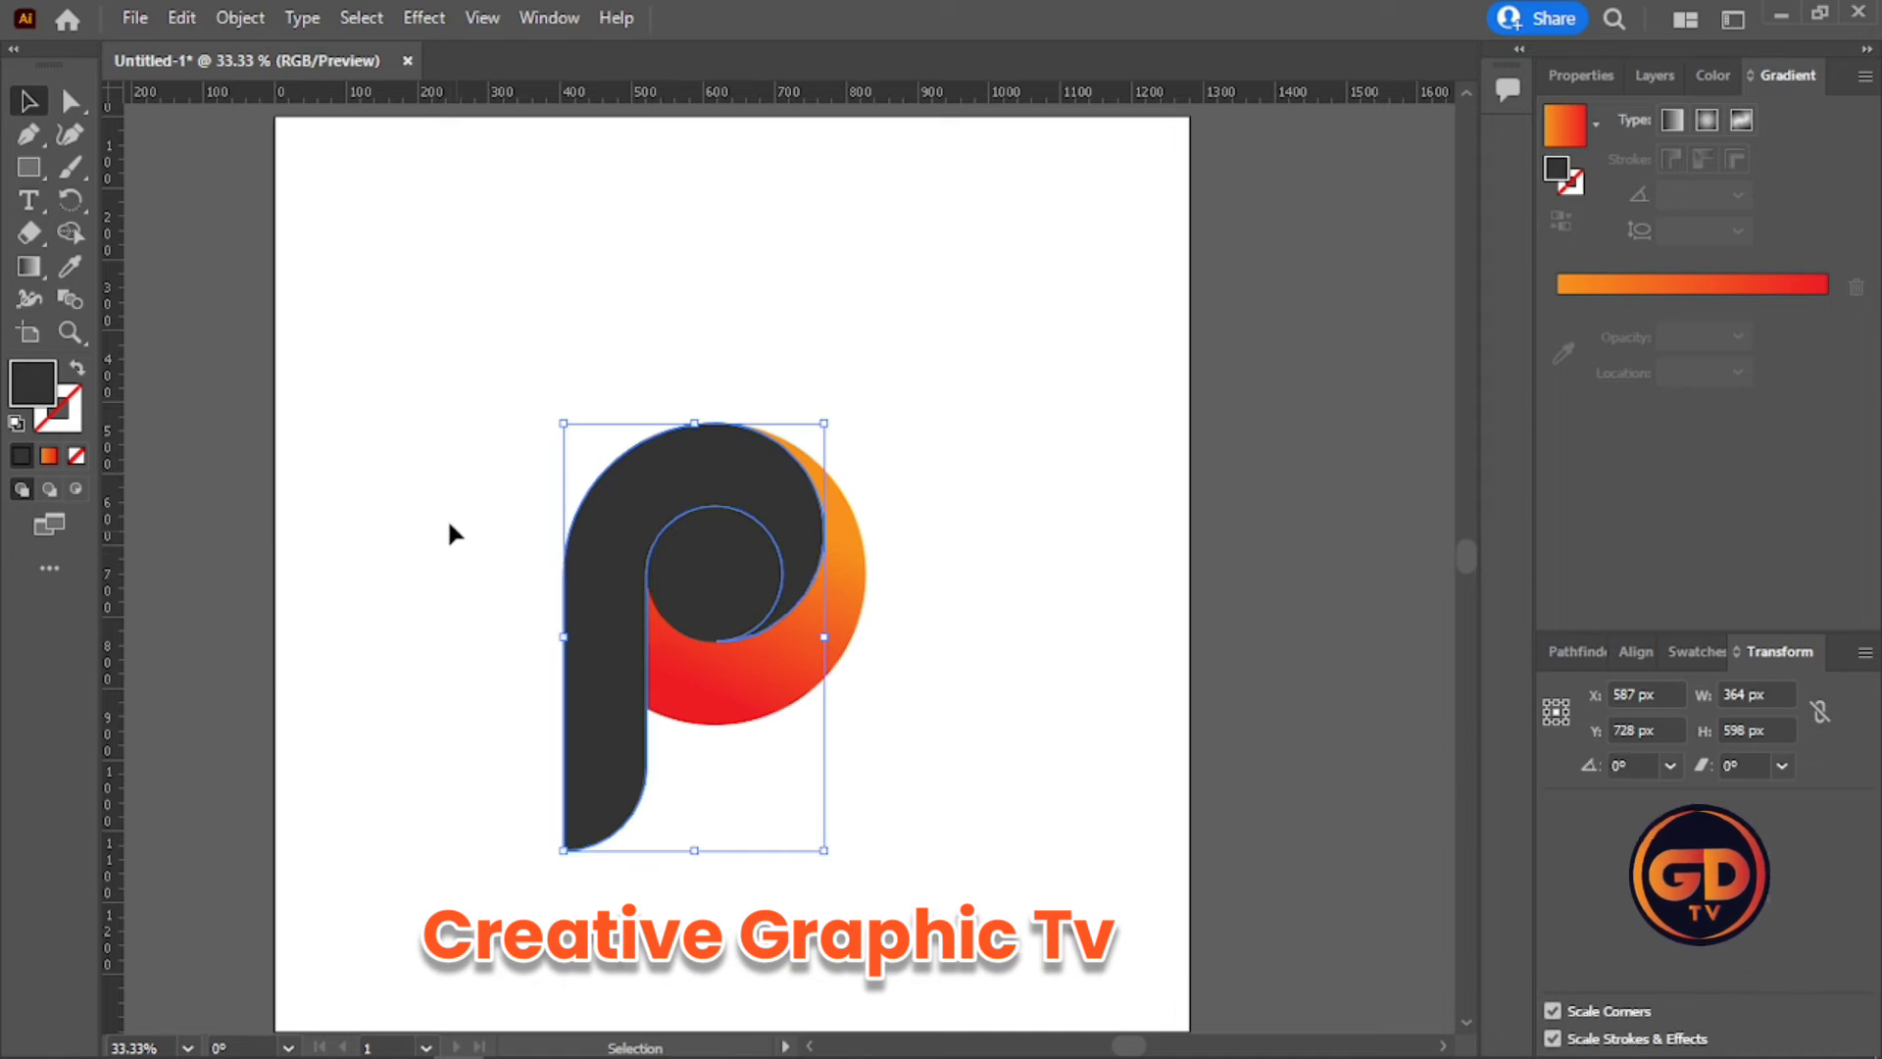
left_click(711, 609)
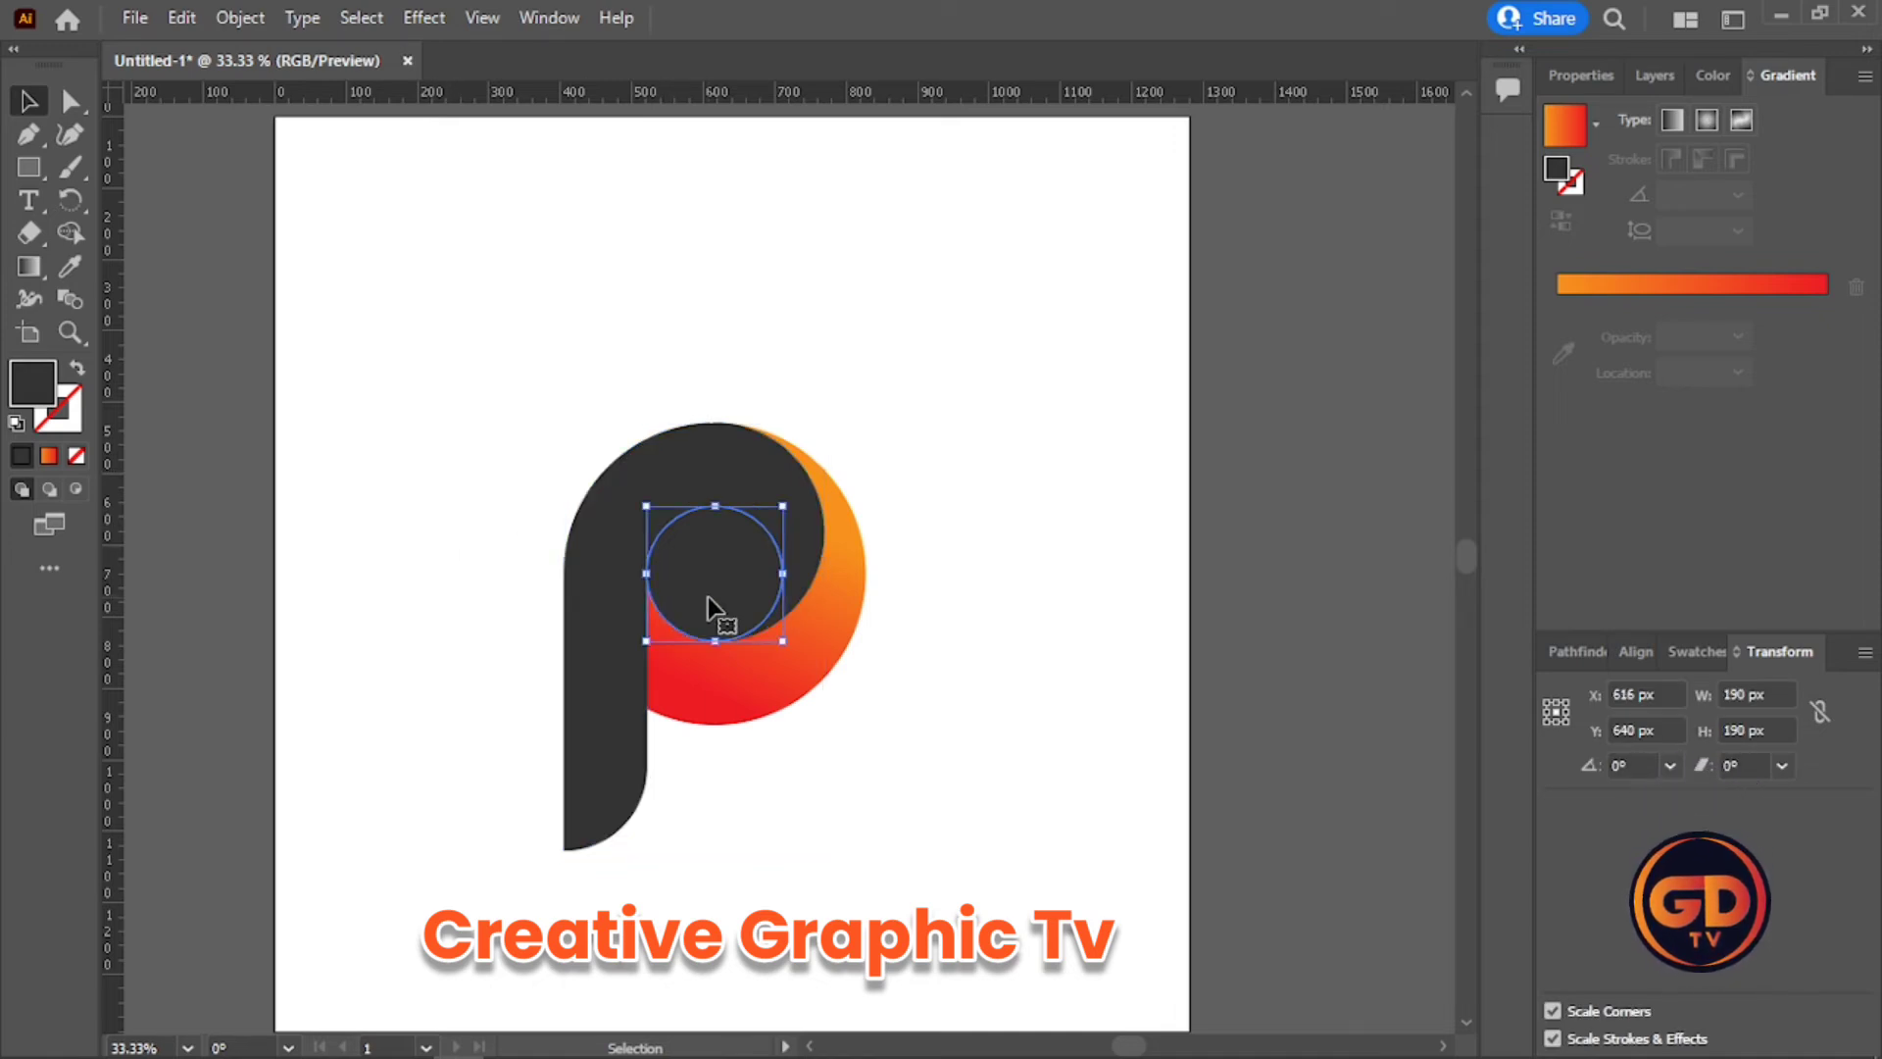
left_click_drag(707, 595, 981, 469)
key("Delete")
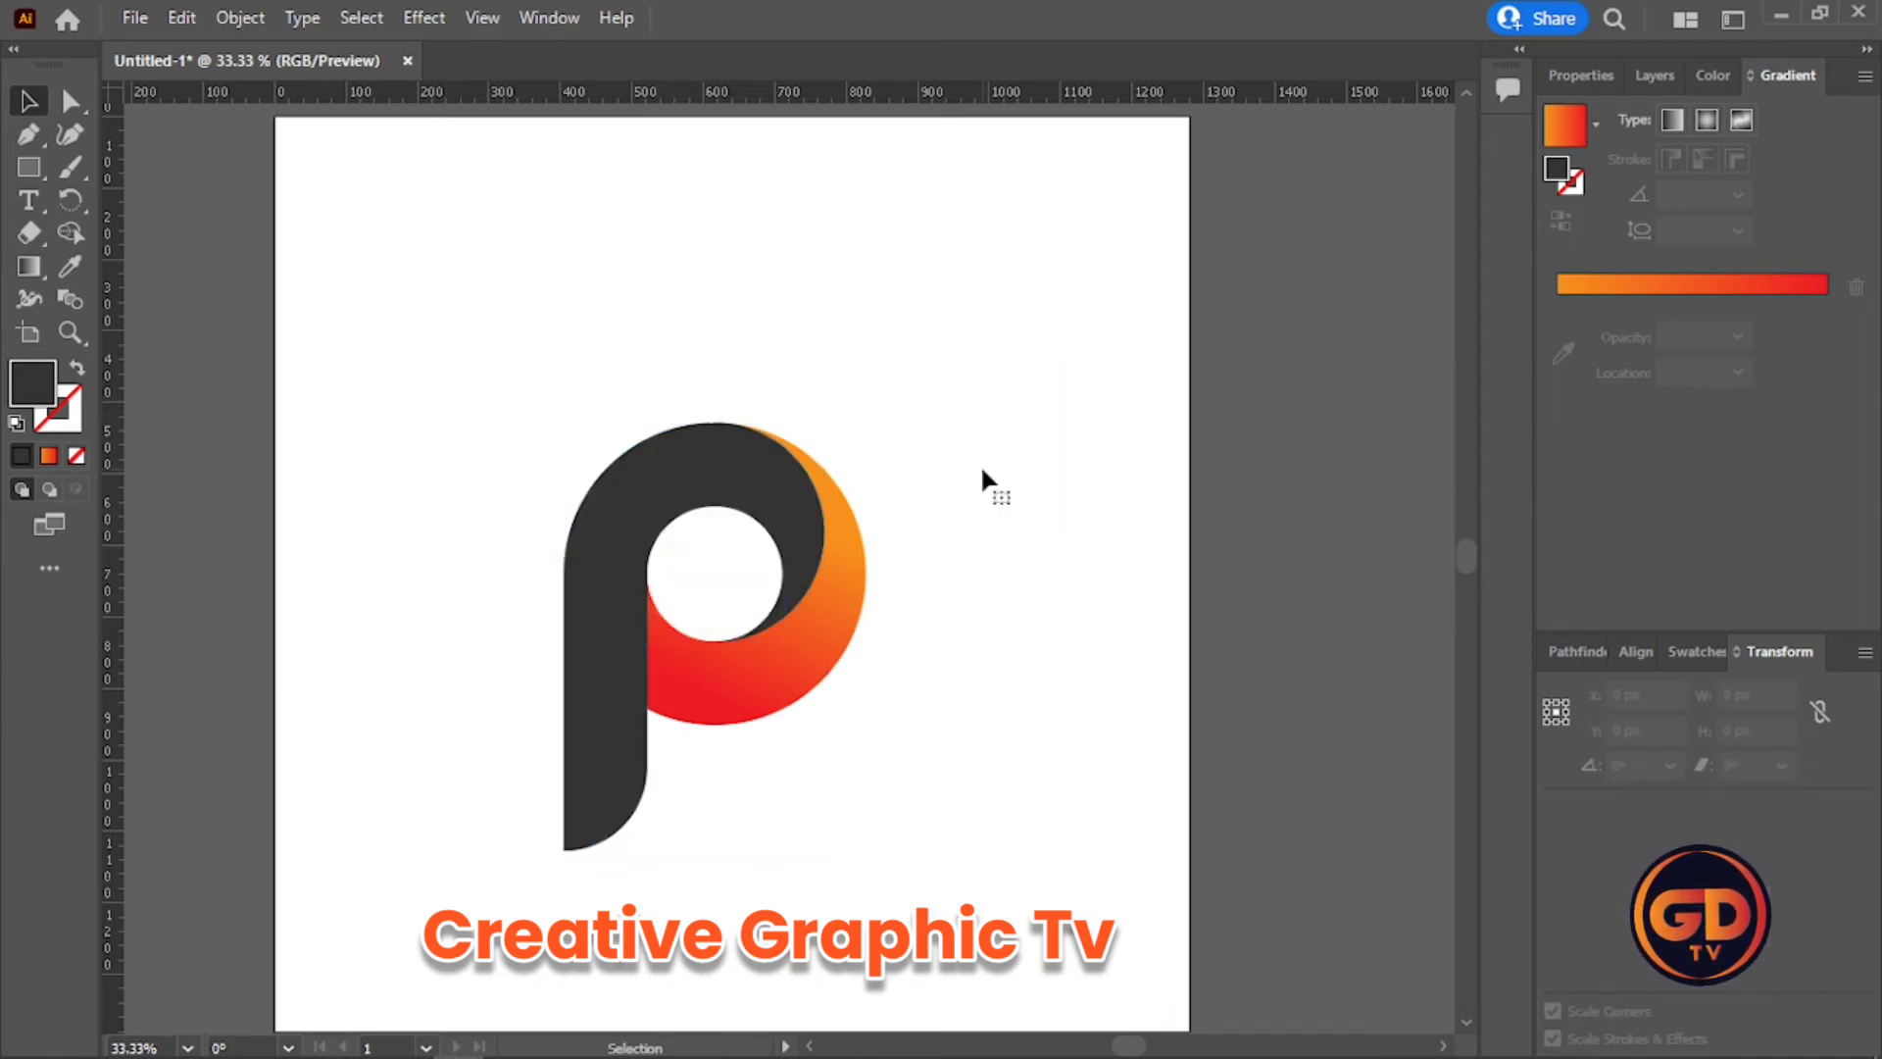
left_click(601, 756)
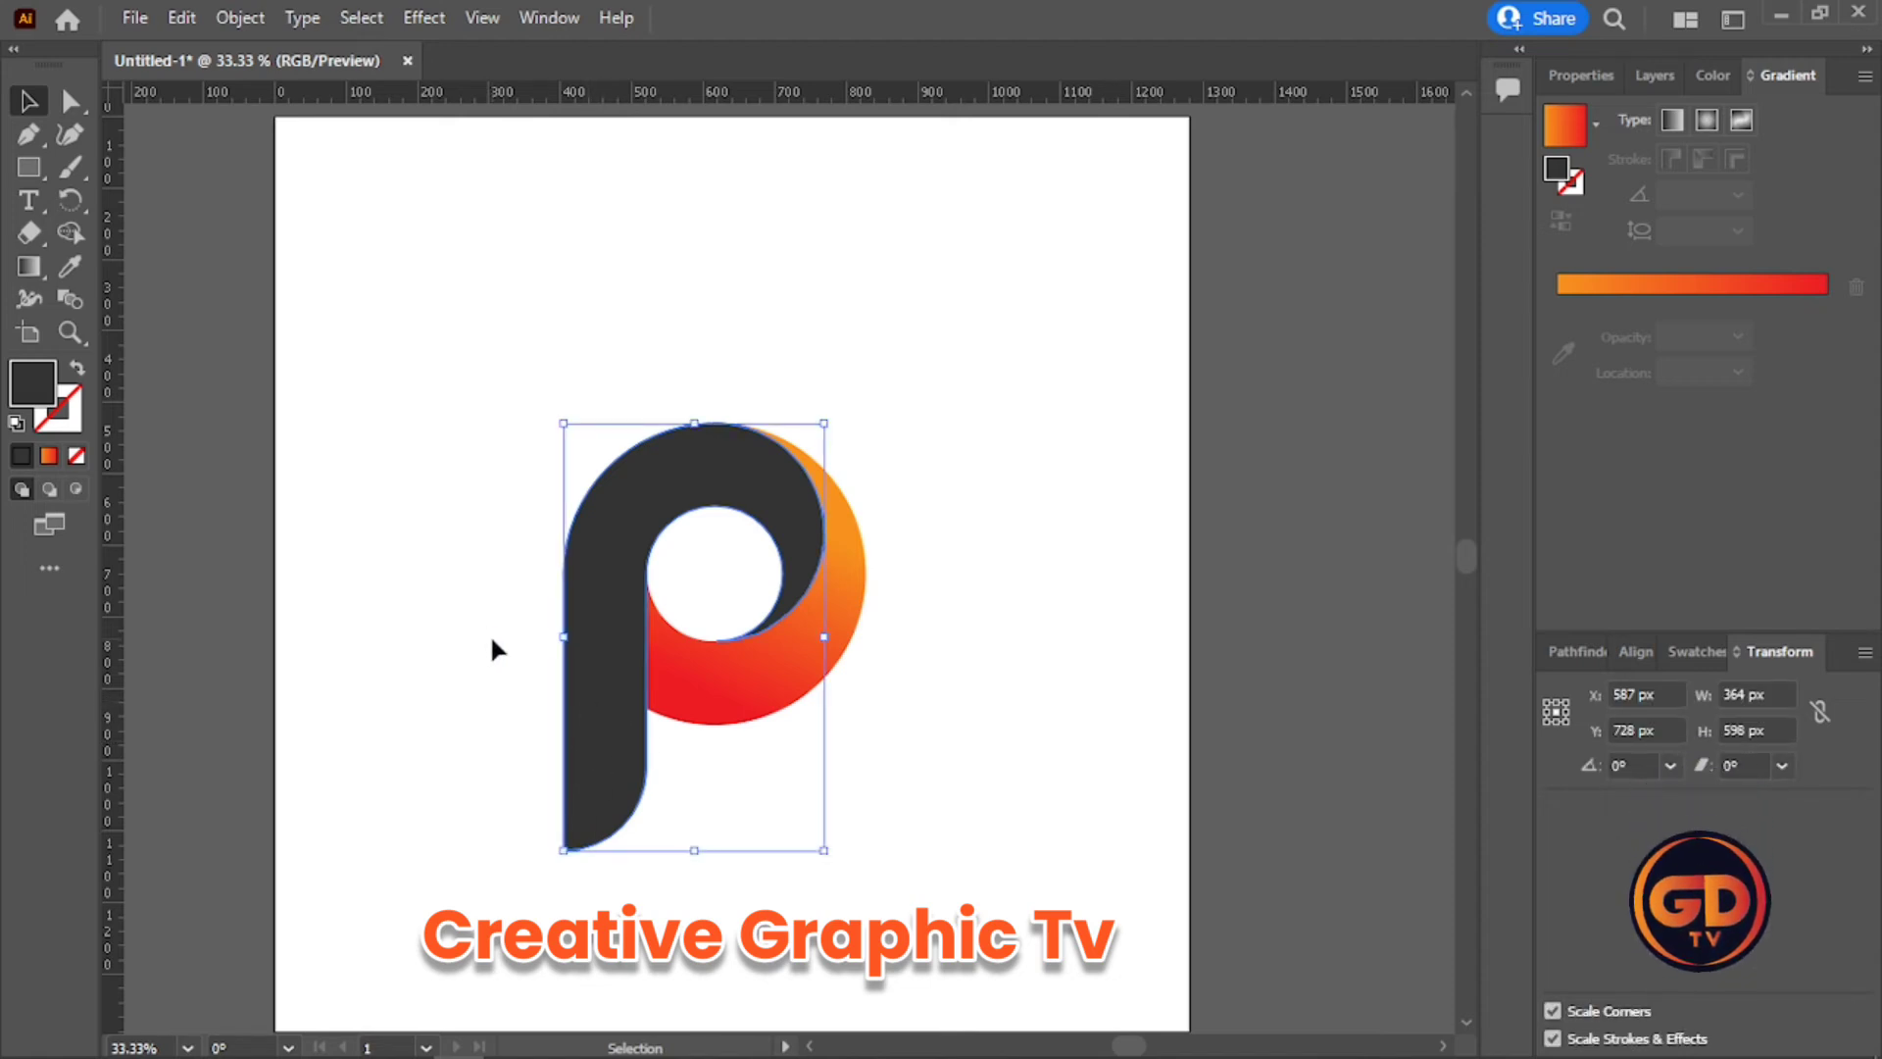
key("ctrl+z")
key("ctrl+z")
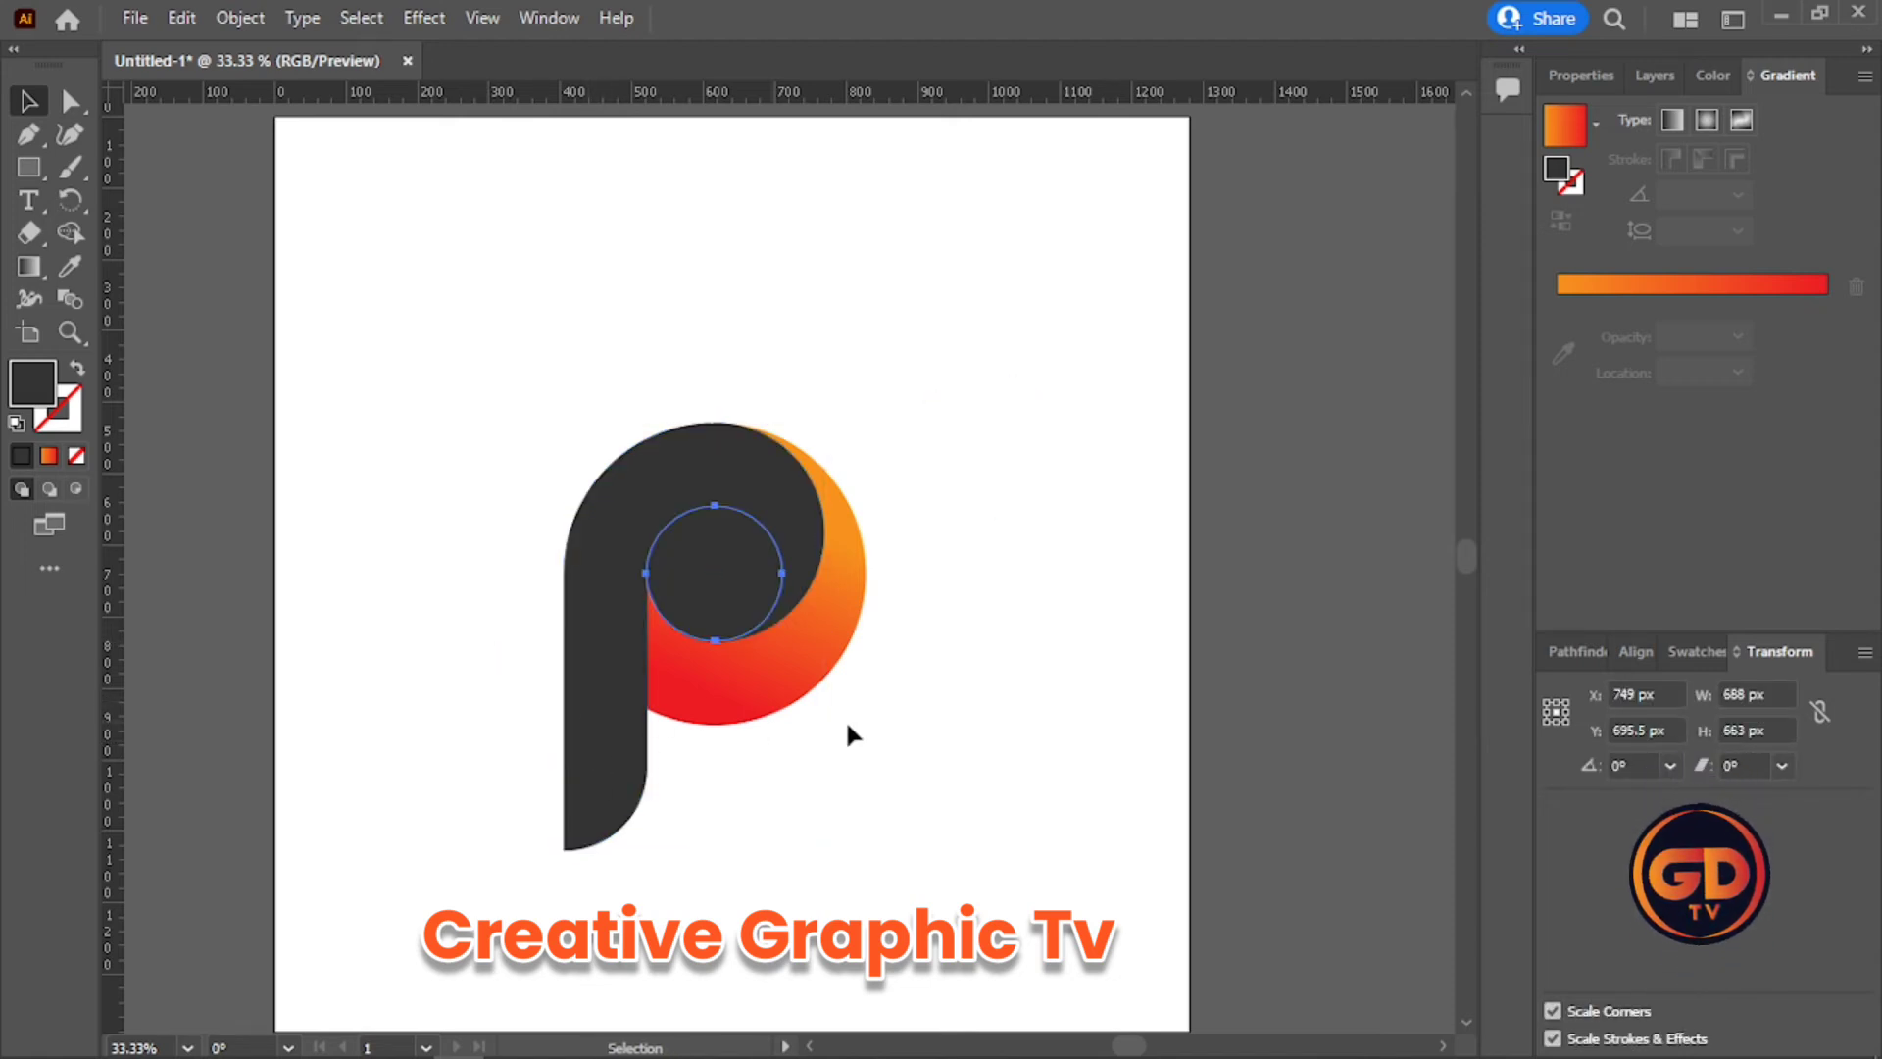
- Fill the merged stem and upper band of the P with the orange-to-red linear gradient at 0°
left_click(848, 723)
left_click(708, 451)
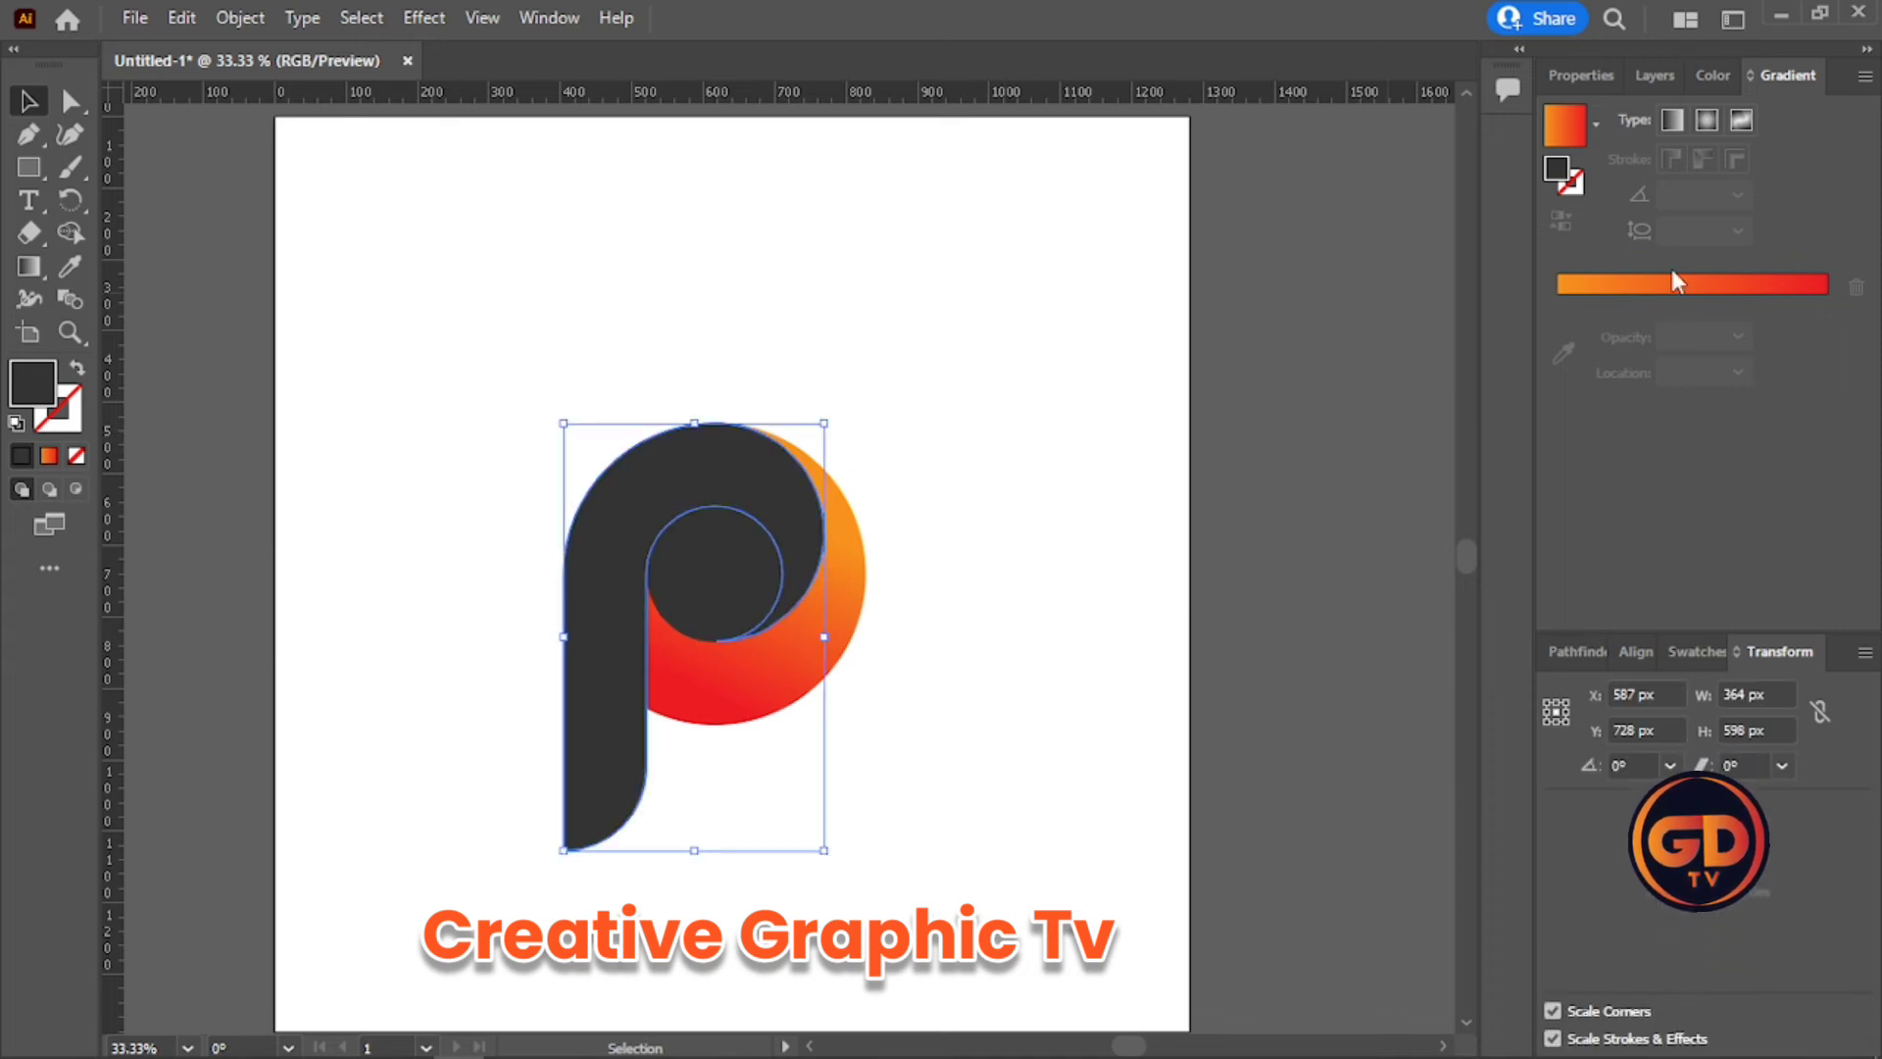
left_click(1674, 280)
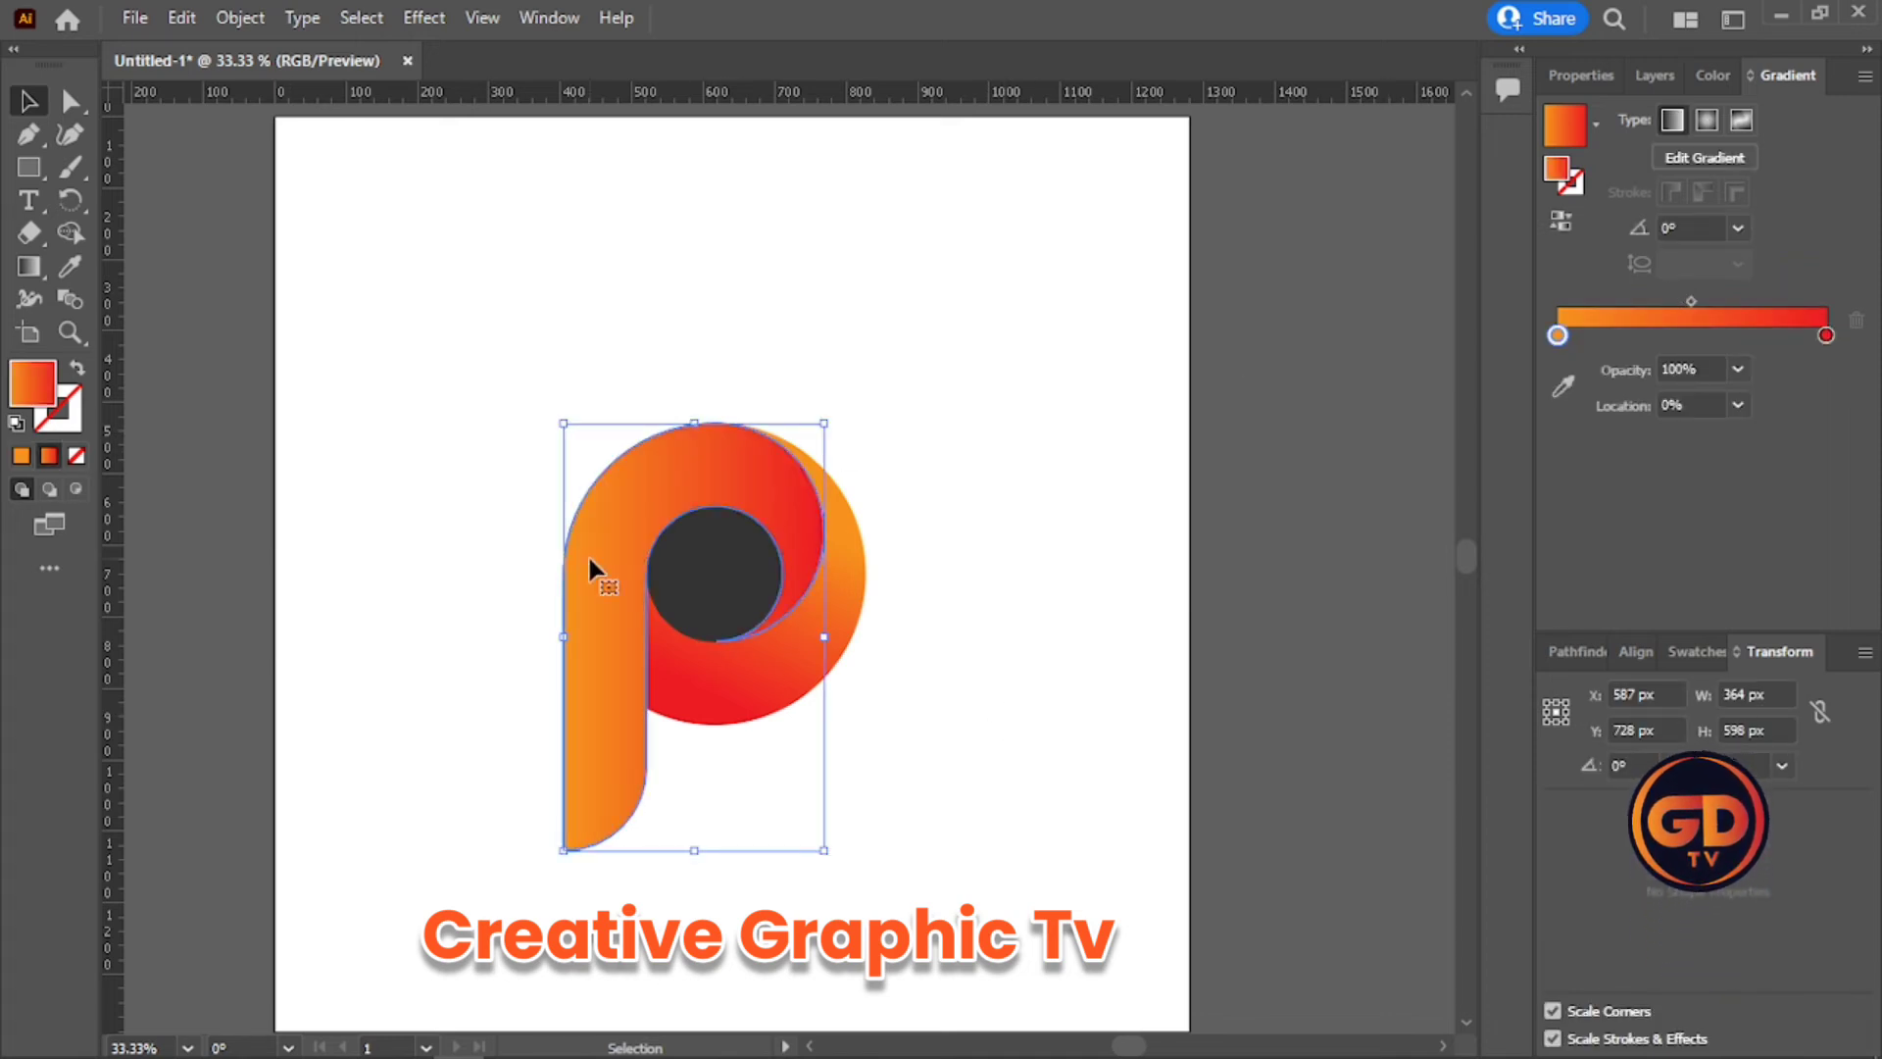
left_click(975, 470)
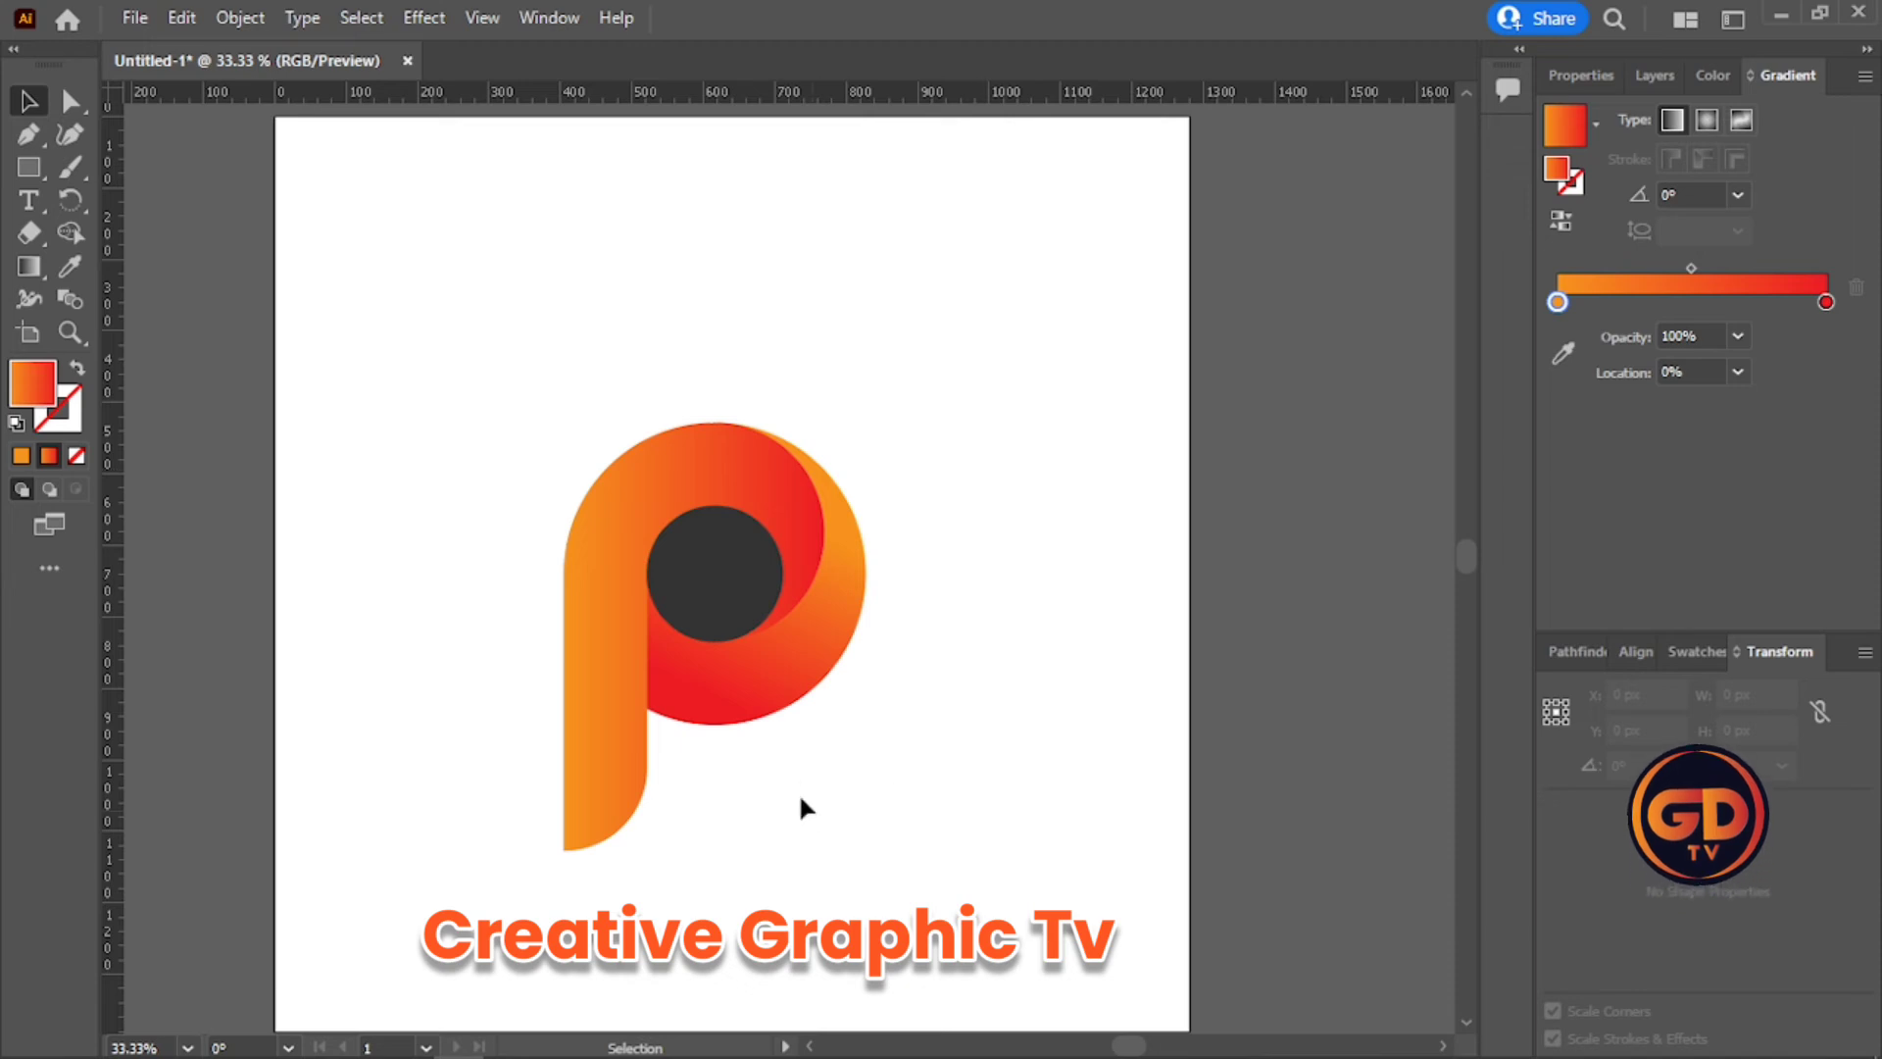
- Enlarge the gray centre circle up to the ring's upper edge, then shrink it to about 285 px towards its upper-left corner
left_click(706, 589)
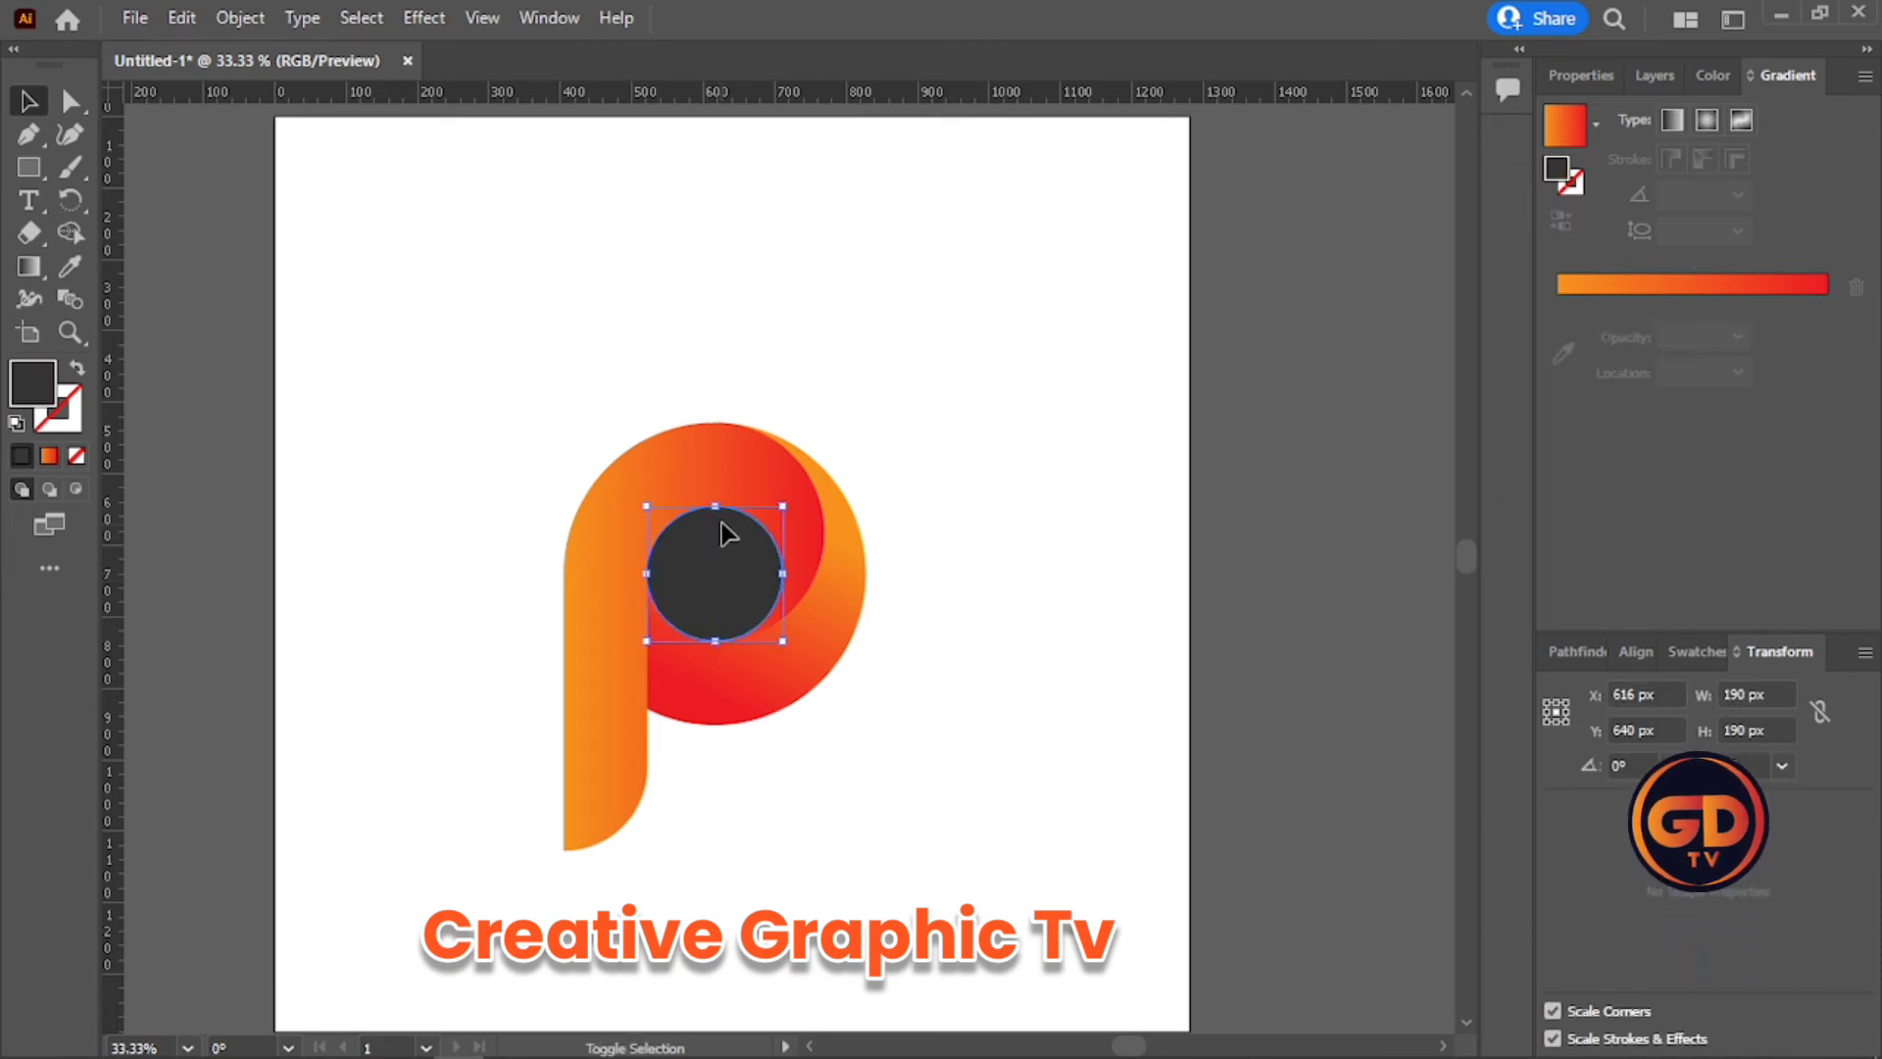
left_click_drag(716, 507, 716, 423)
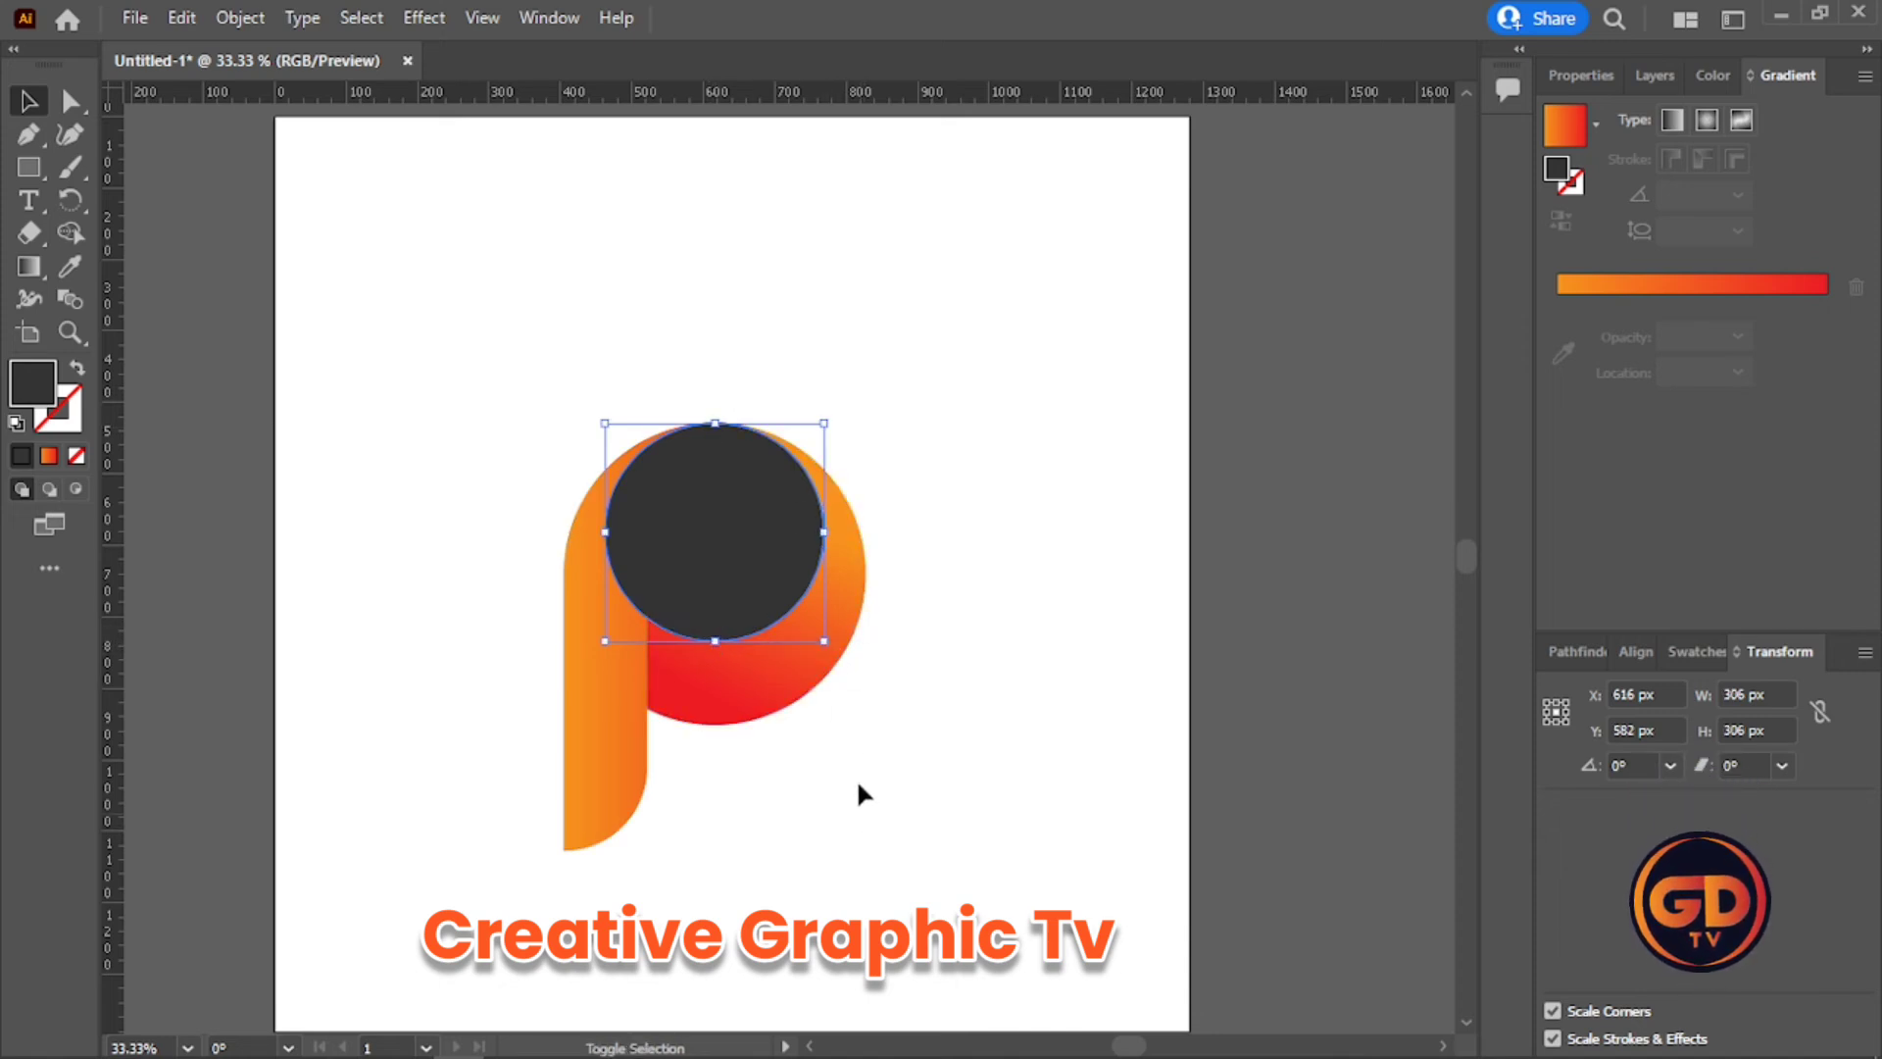
left_click_drag(827, 643, 810, 639)
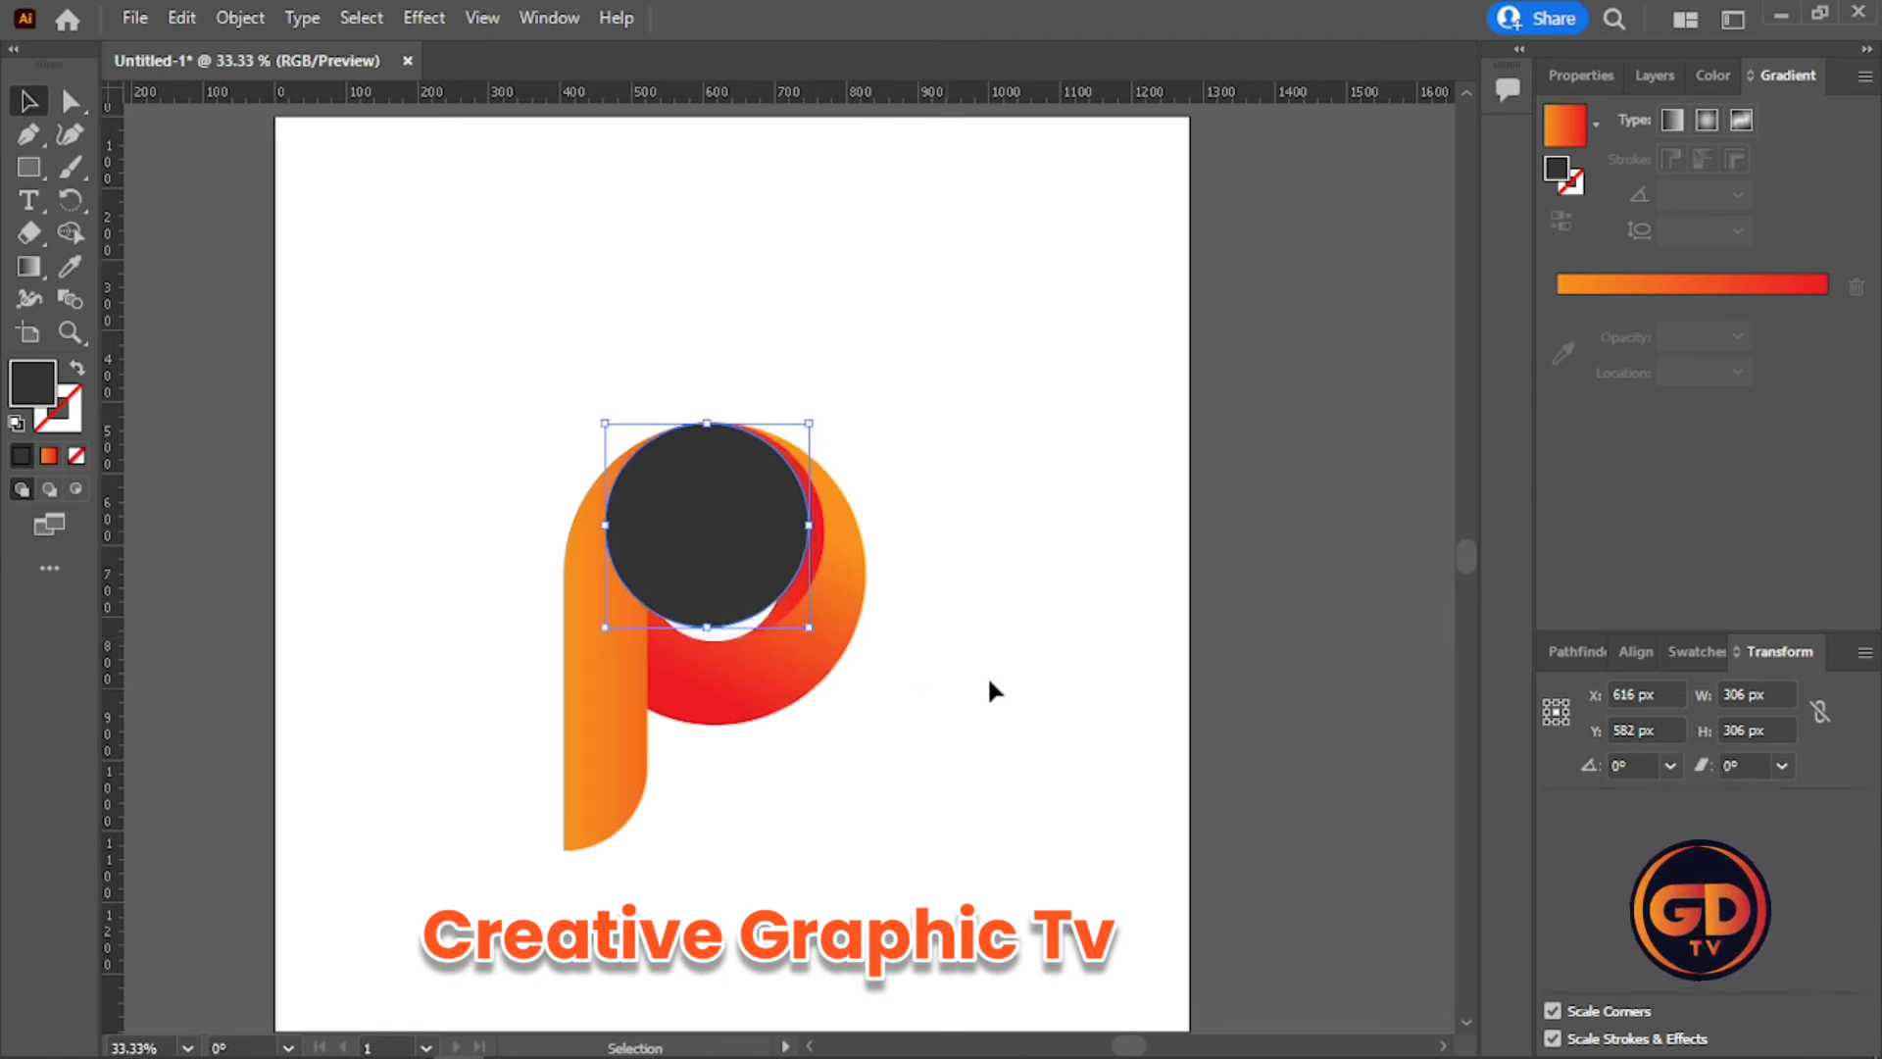
left_click(1041, 678)
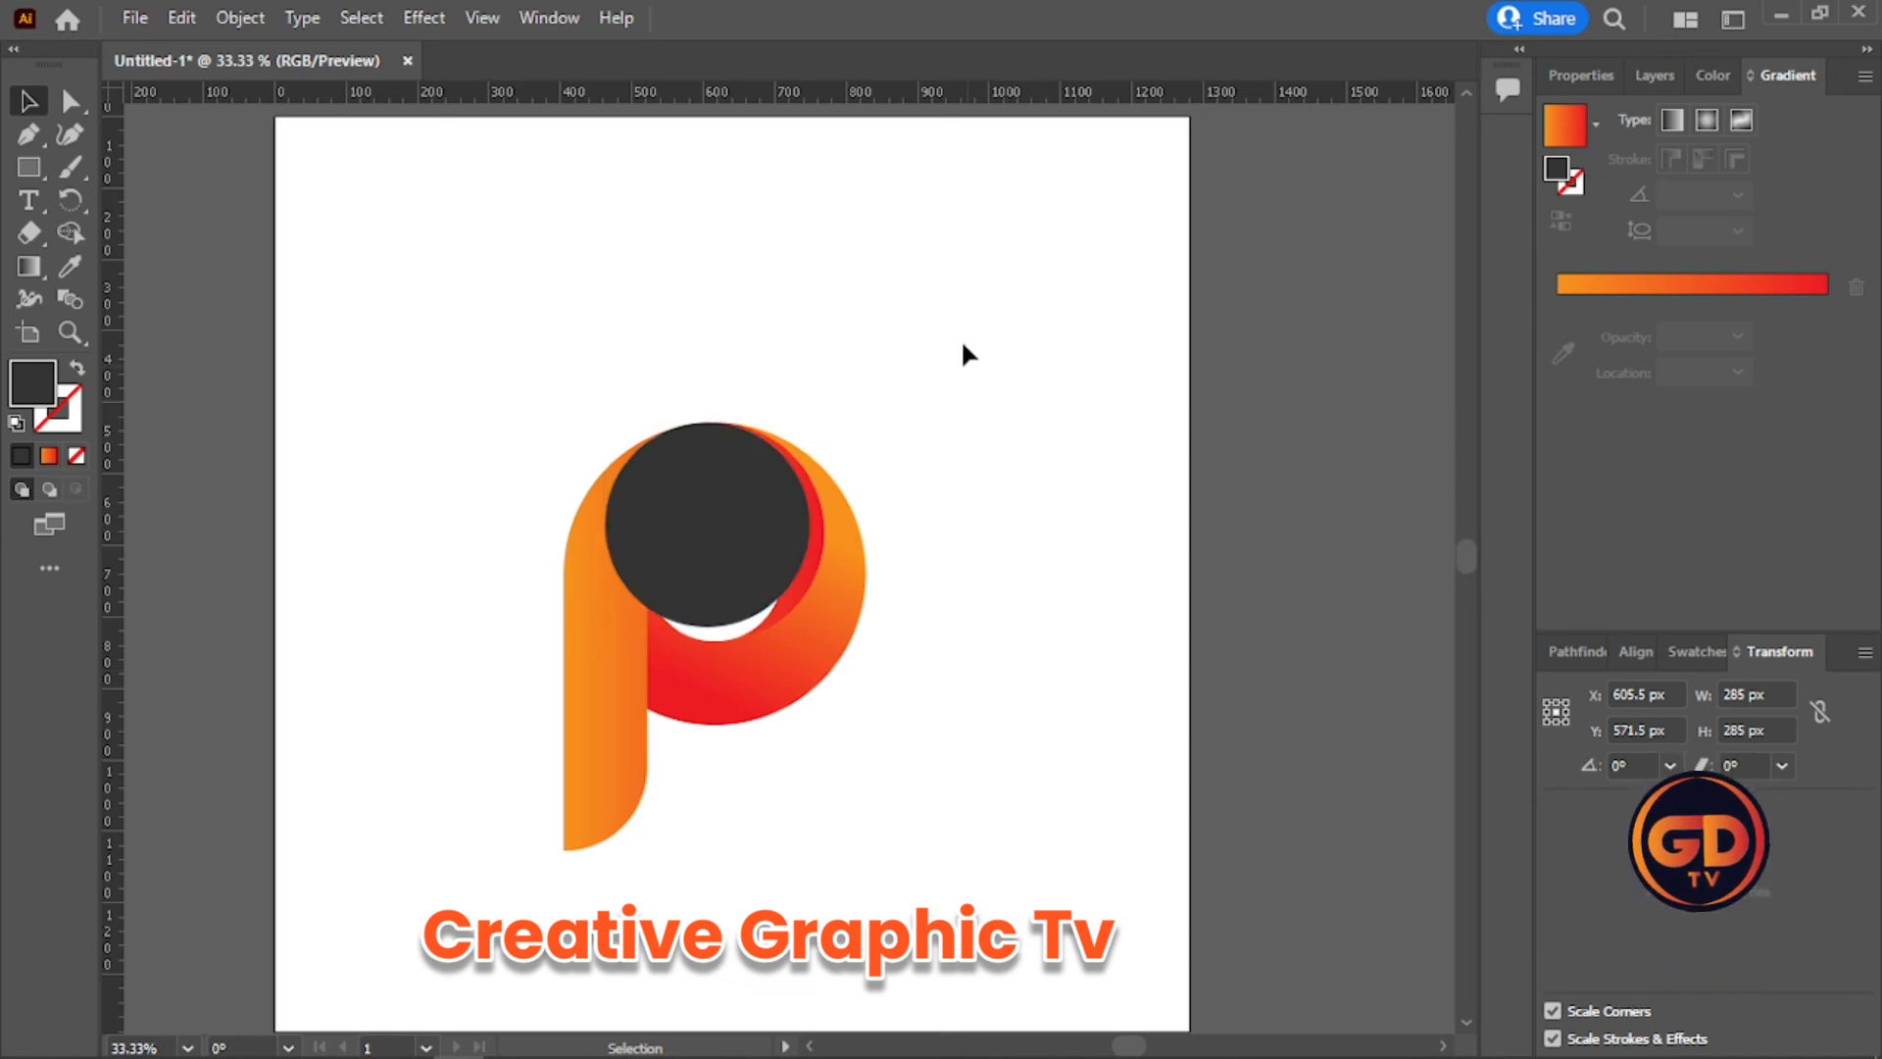
- With Shape Builder, split off the thin crescent between the gray circle and the upper band's outer edge, and delete the gray circle
left_click_drag(898, 316, 422, 686)
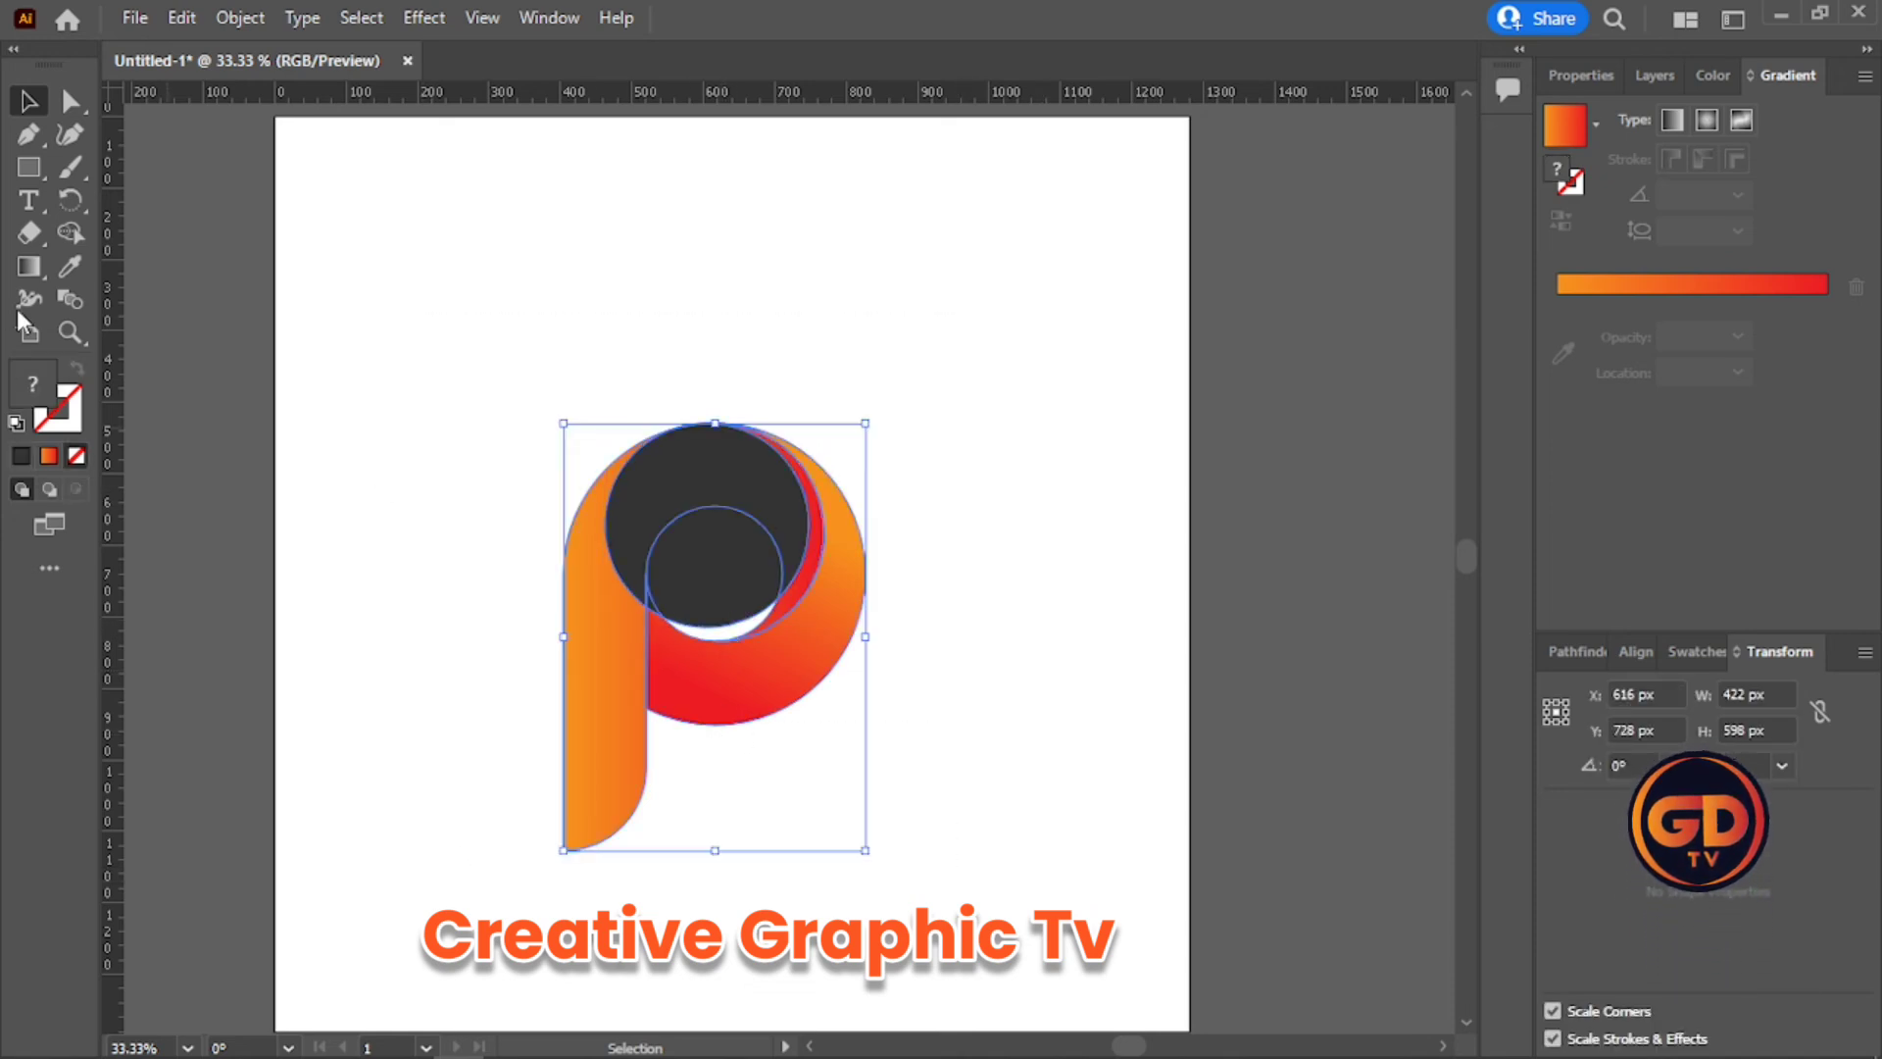
left_click(71, 233)
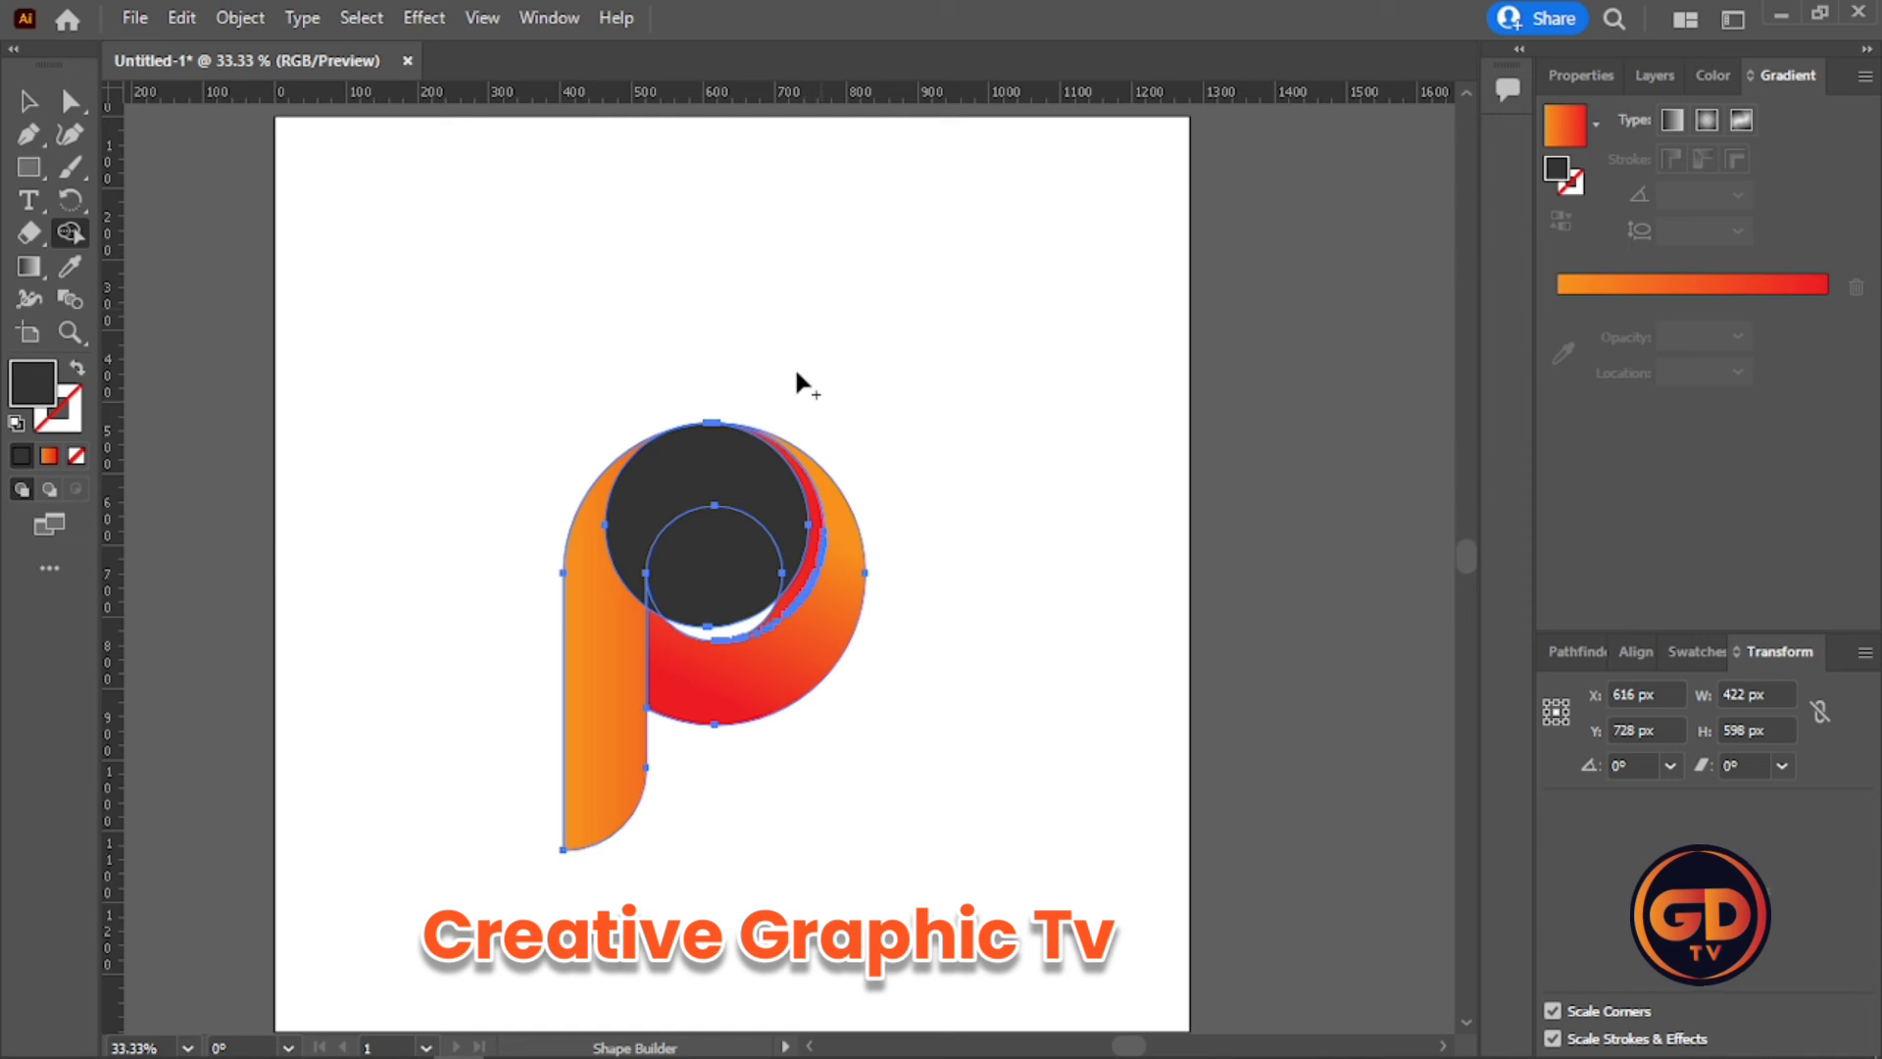
left_click(814, 533)
left_click(29, 102)
left_click(494, 303)
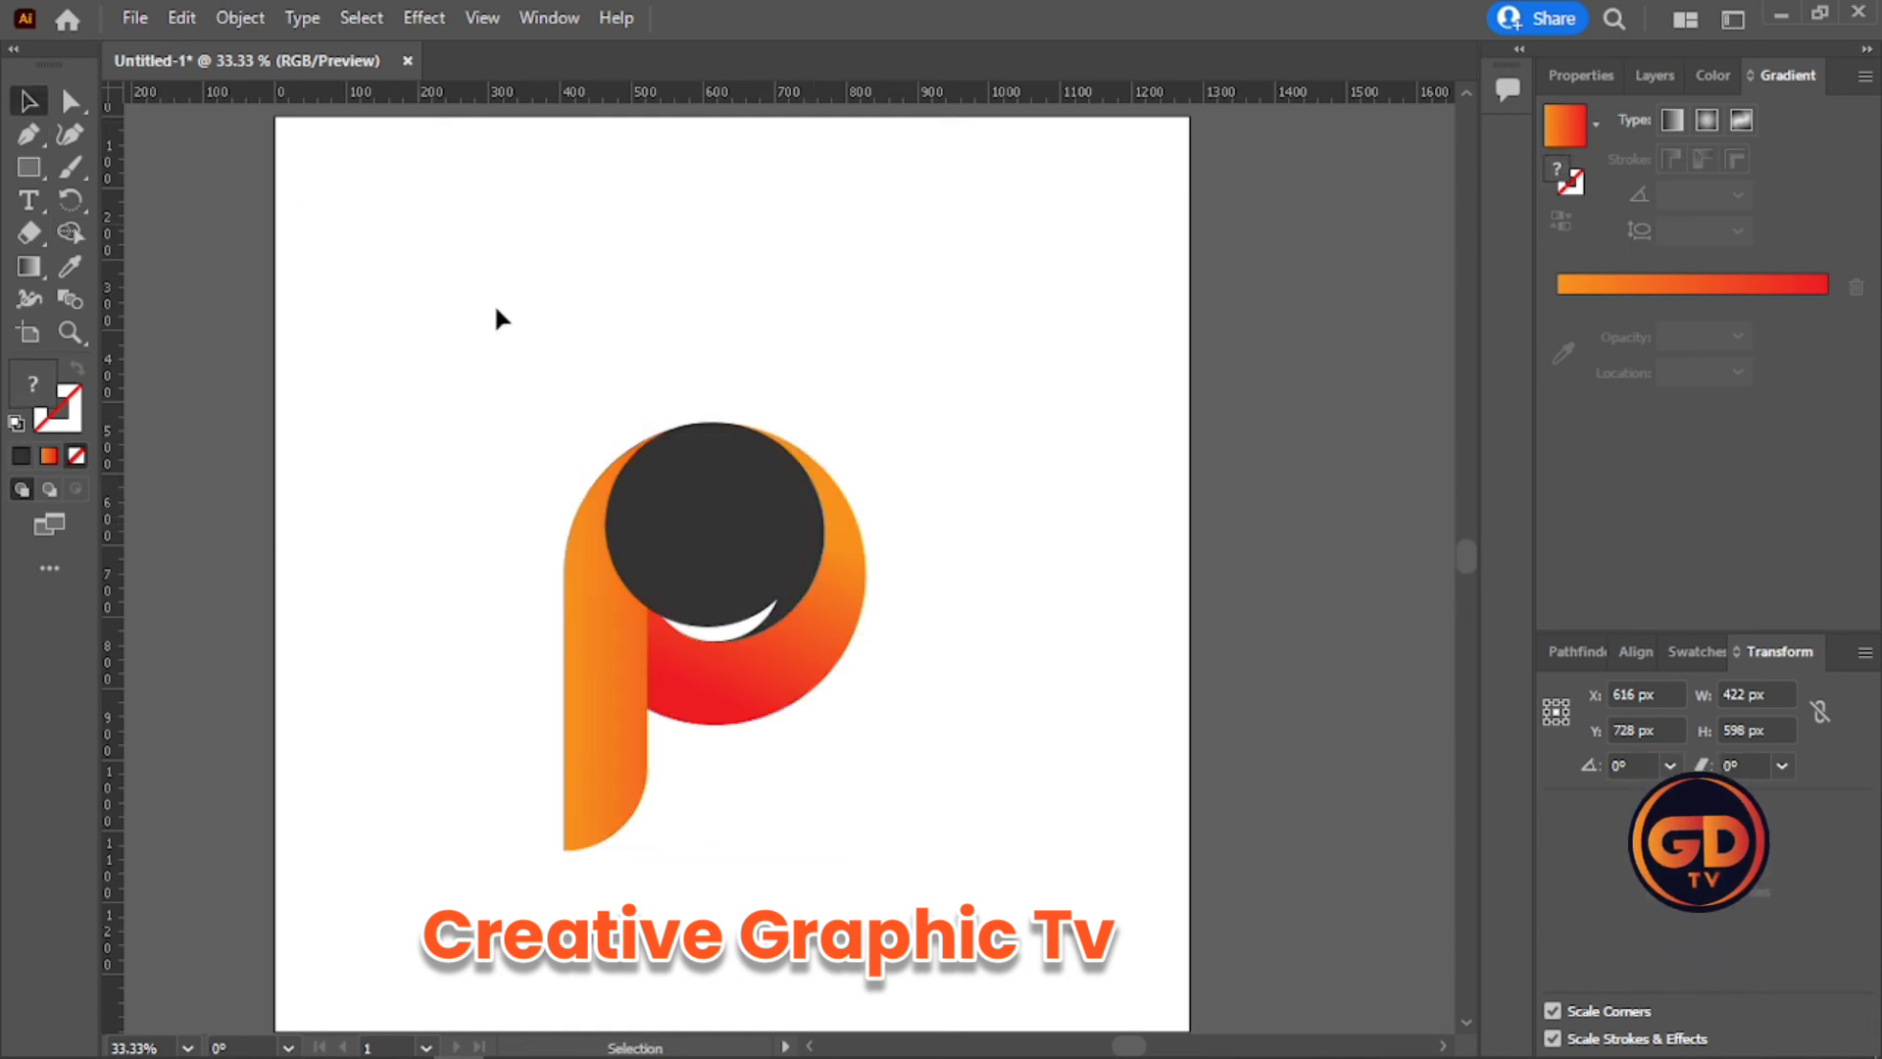
left_click(698, 473)
key("Delete")
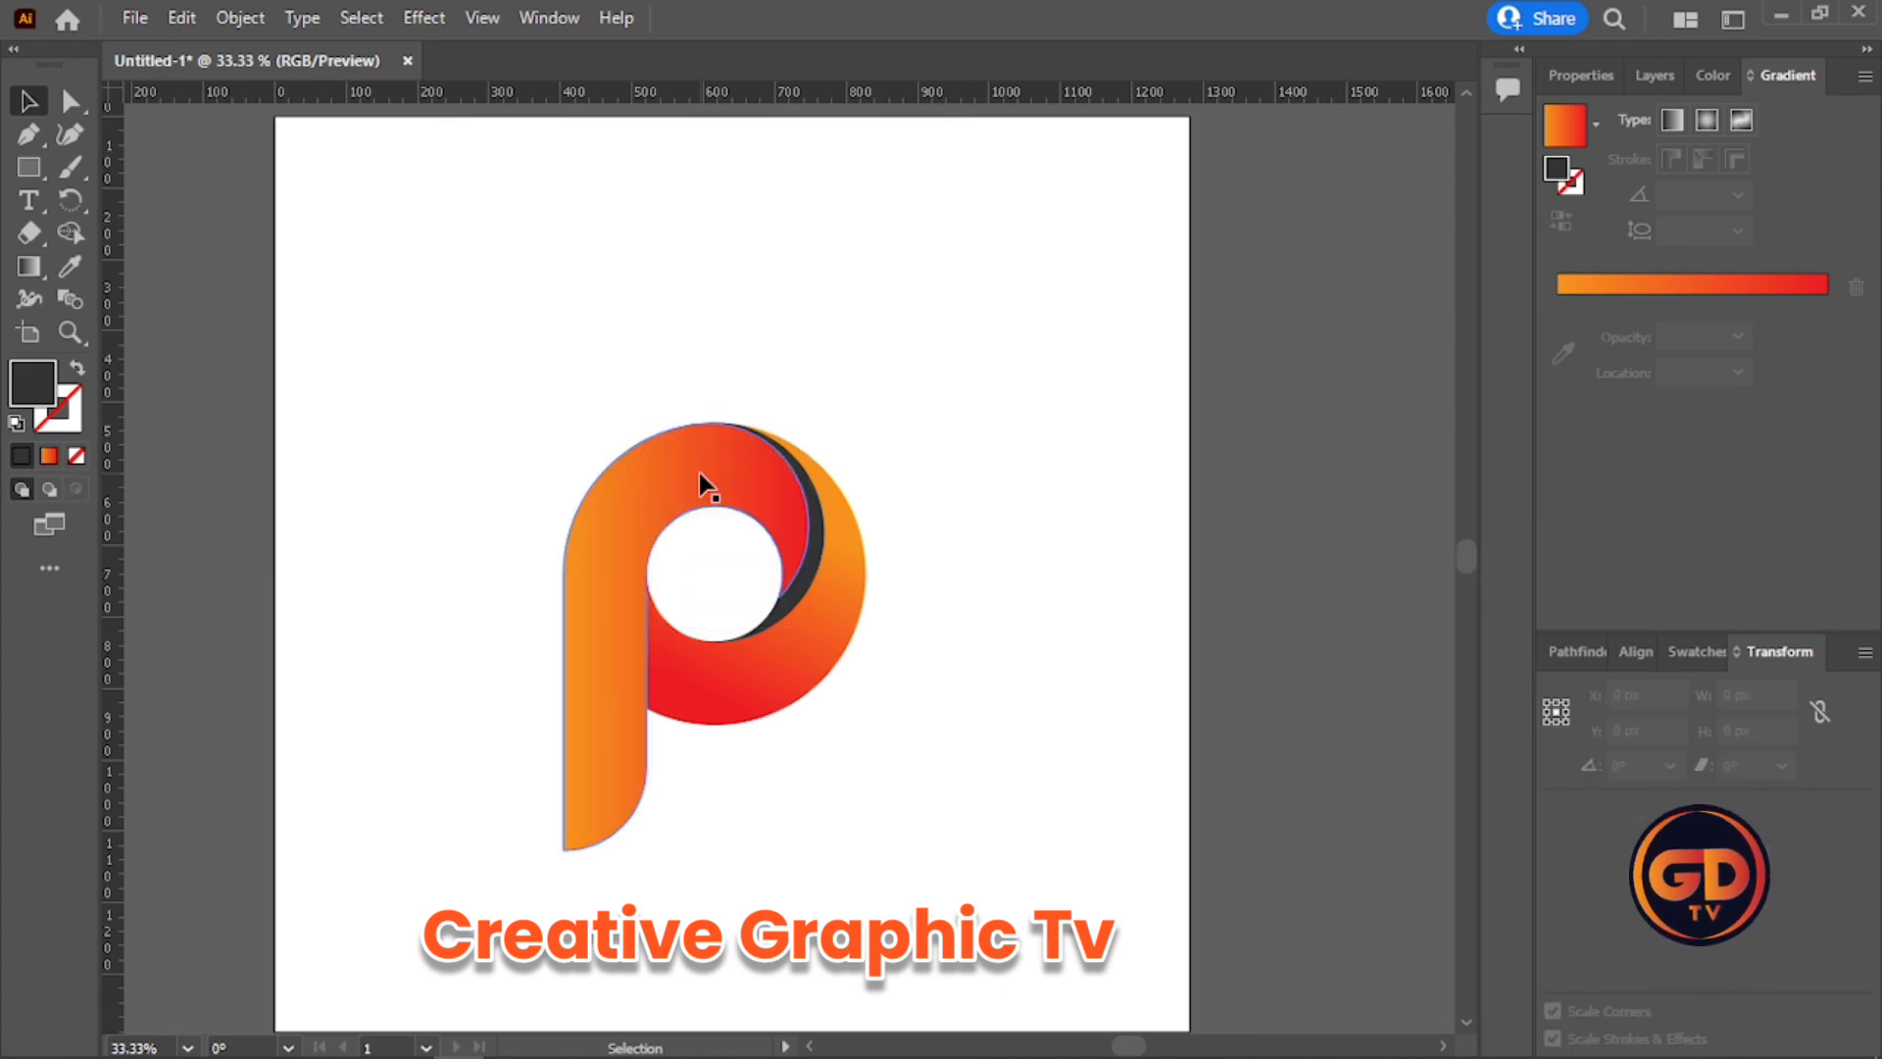
- Fill the thin gray crescent with the orange-to-red linear gradient
left_click(818, 547)
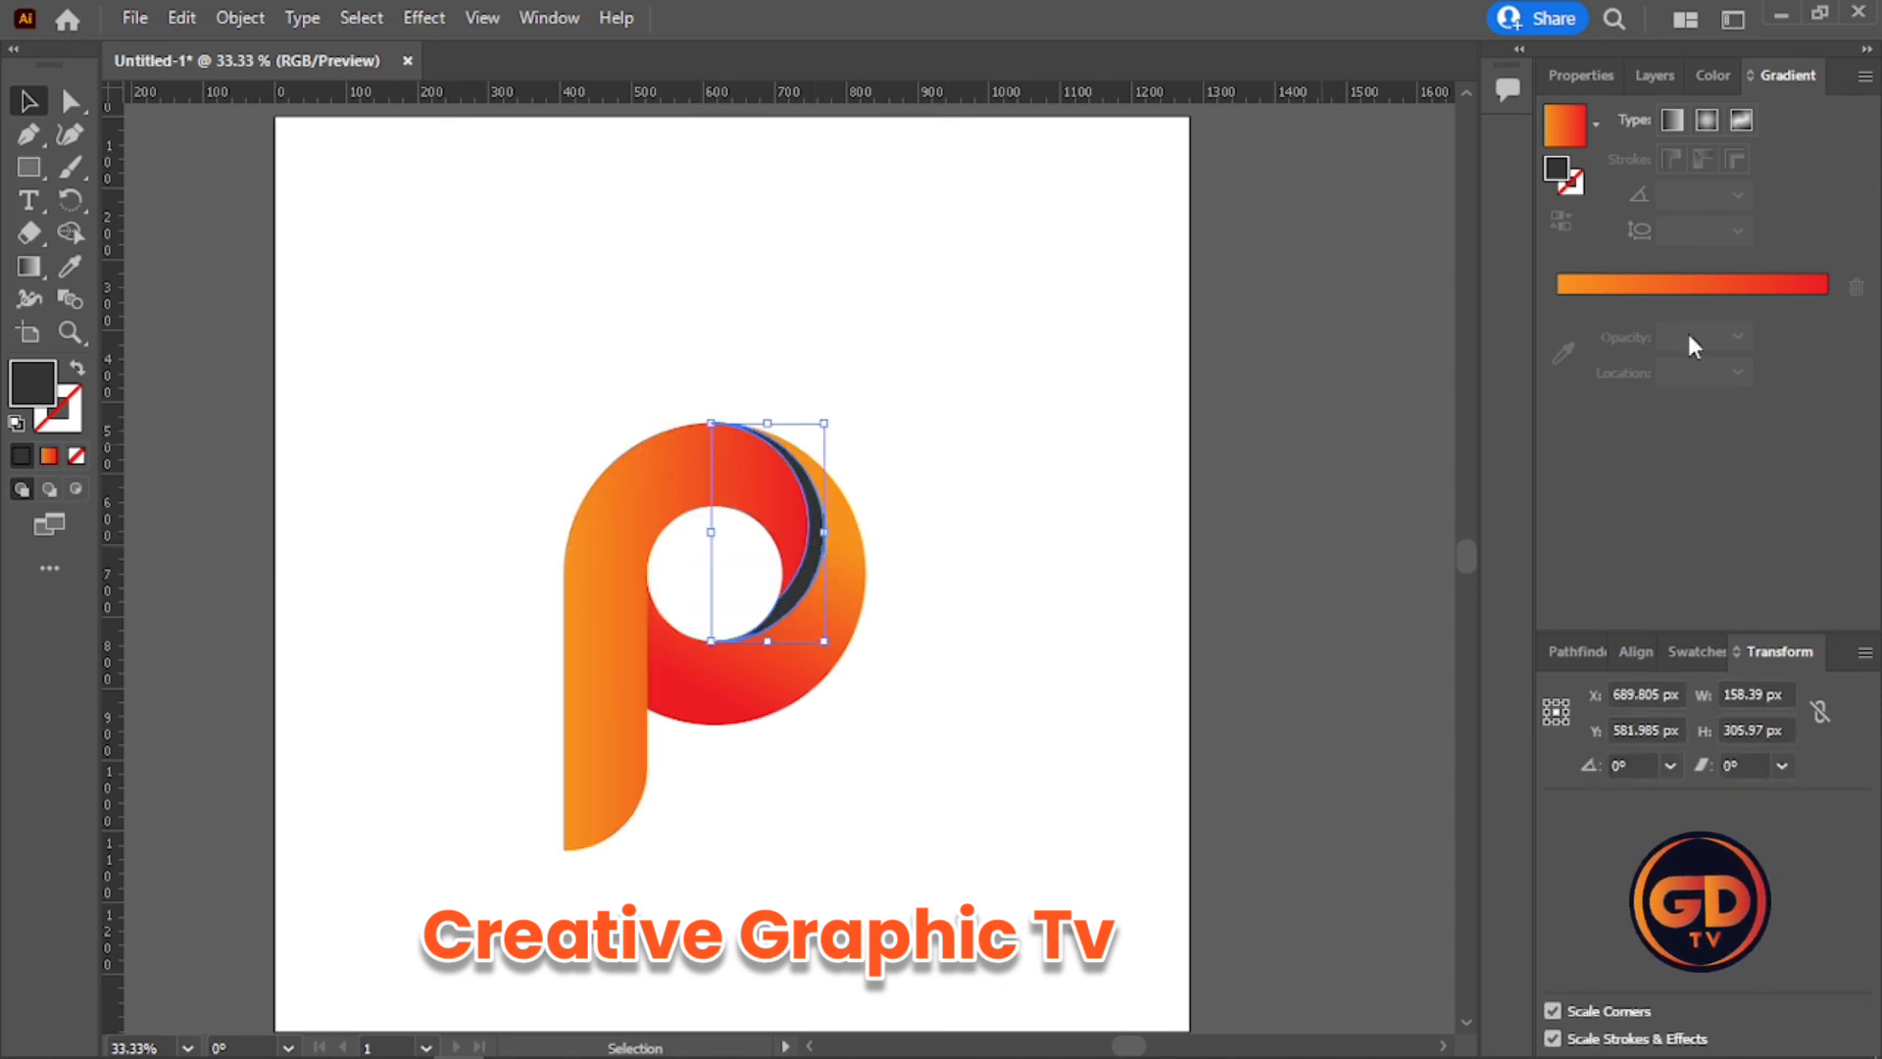
left_click(1751, 292)
left_click(943, 436)
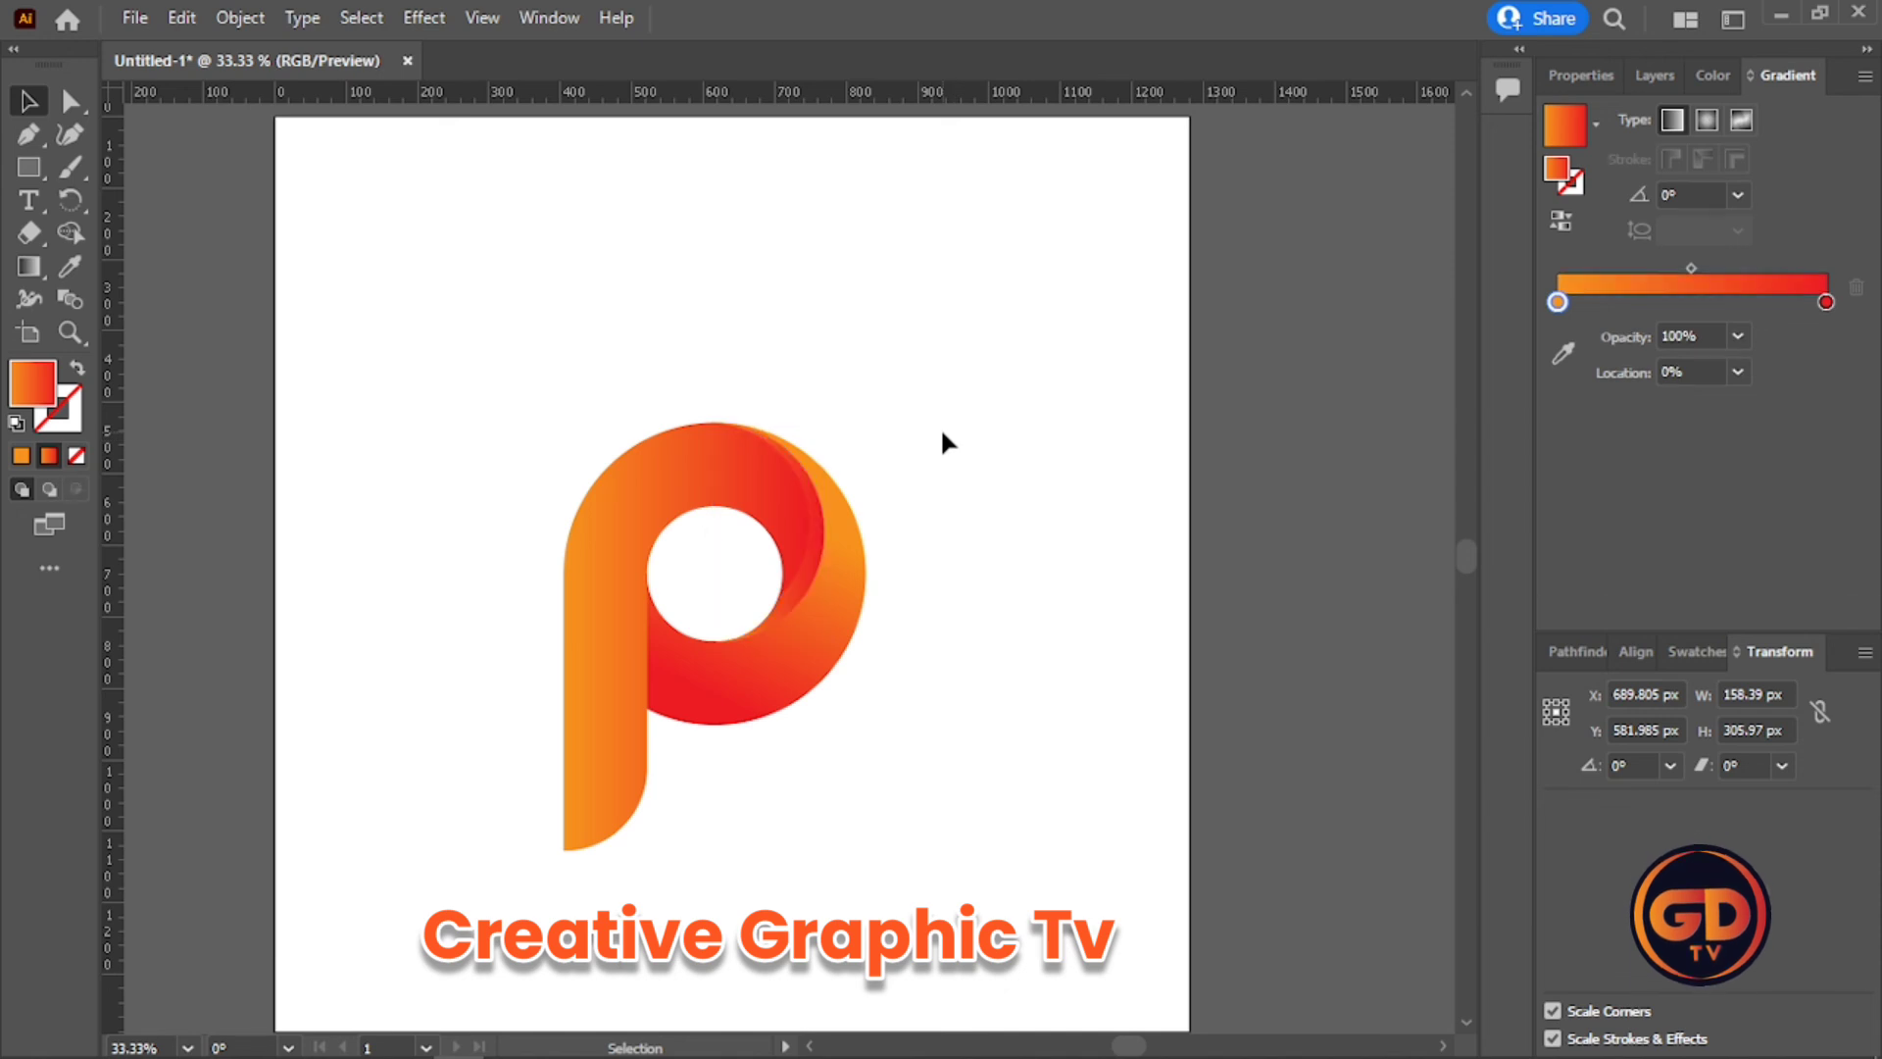
- Fill the thin crescent along the upper band's outer edge with the solid dark red swatch c1272d
left_click(810, 580)
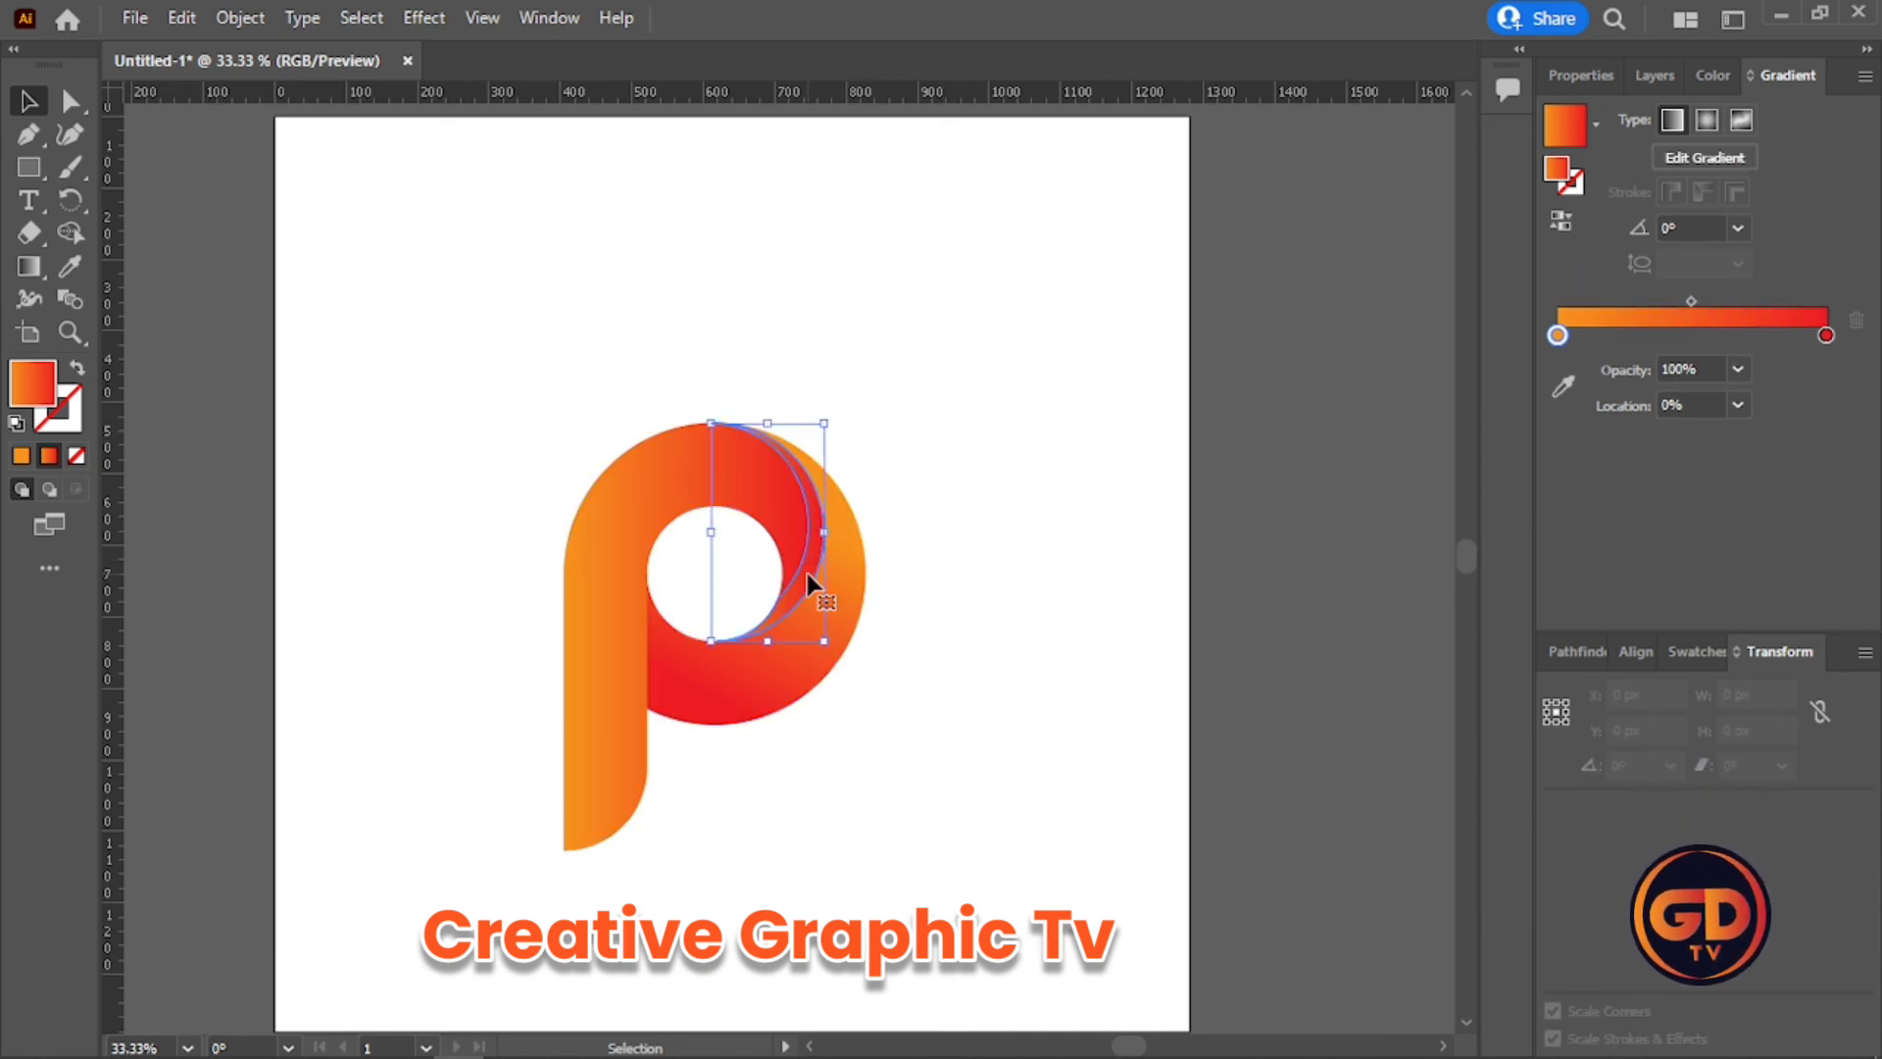
left_click(1714, 77)
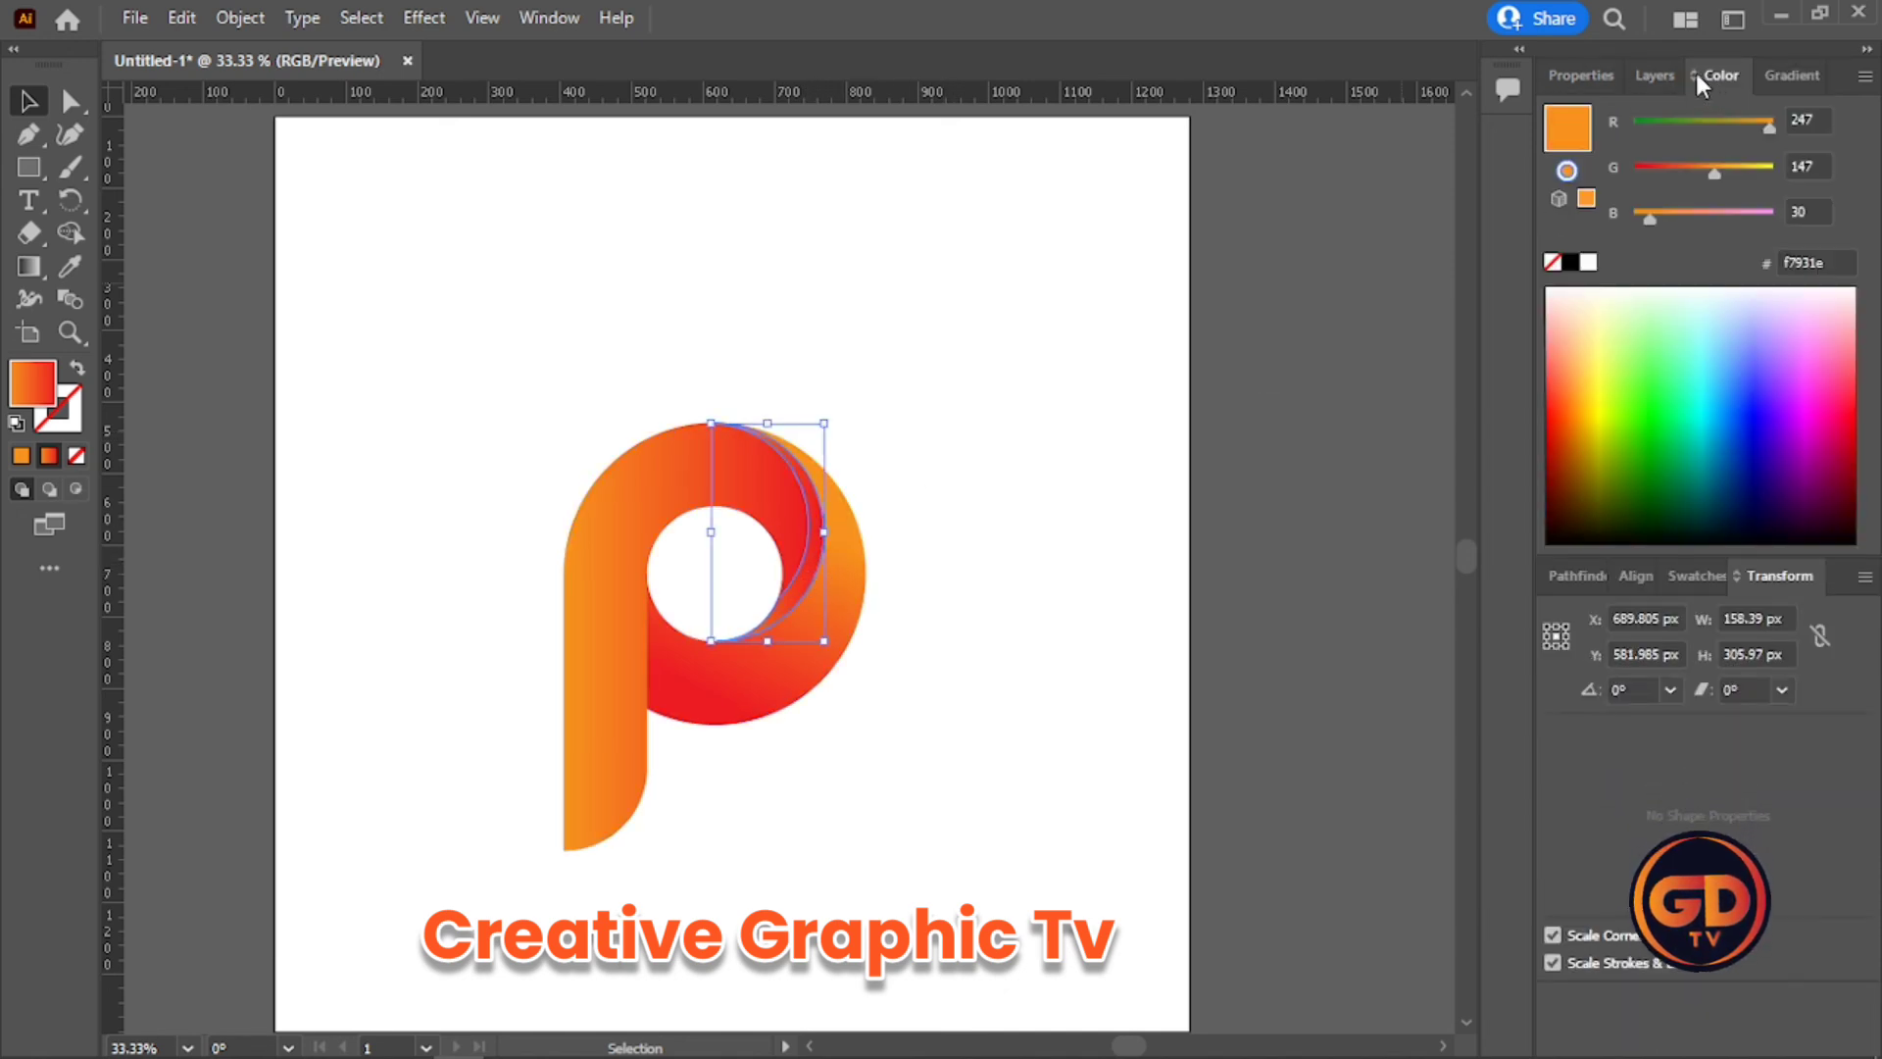
left_click(1682, 578)
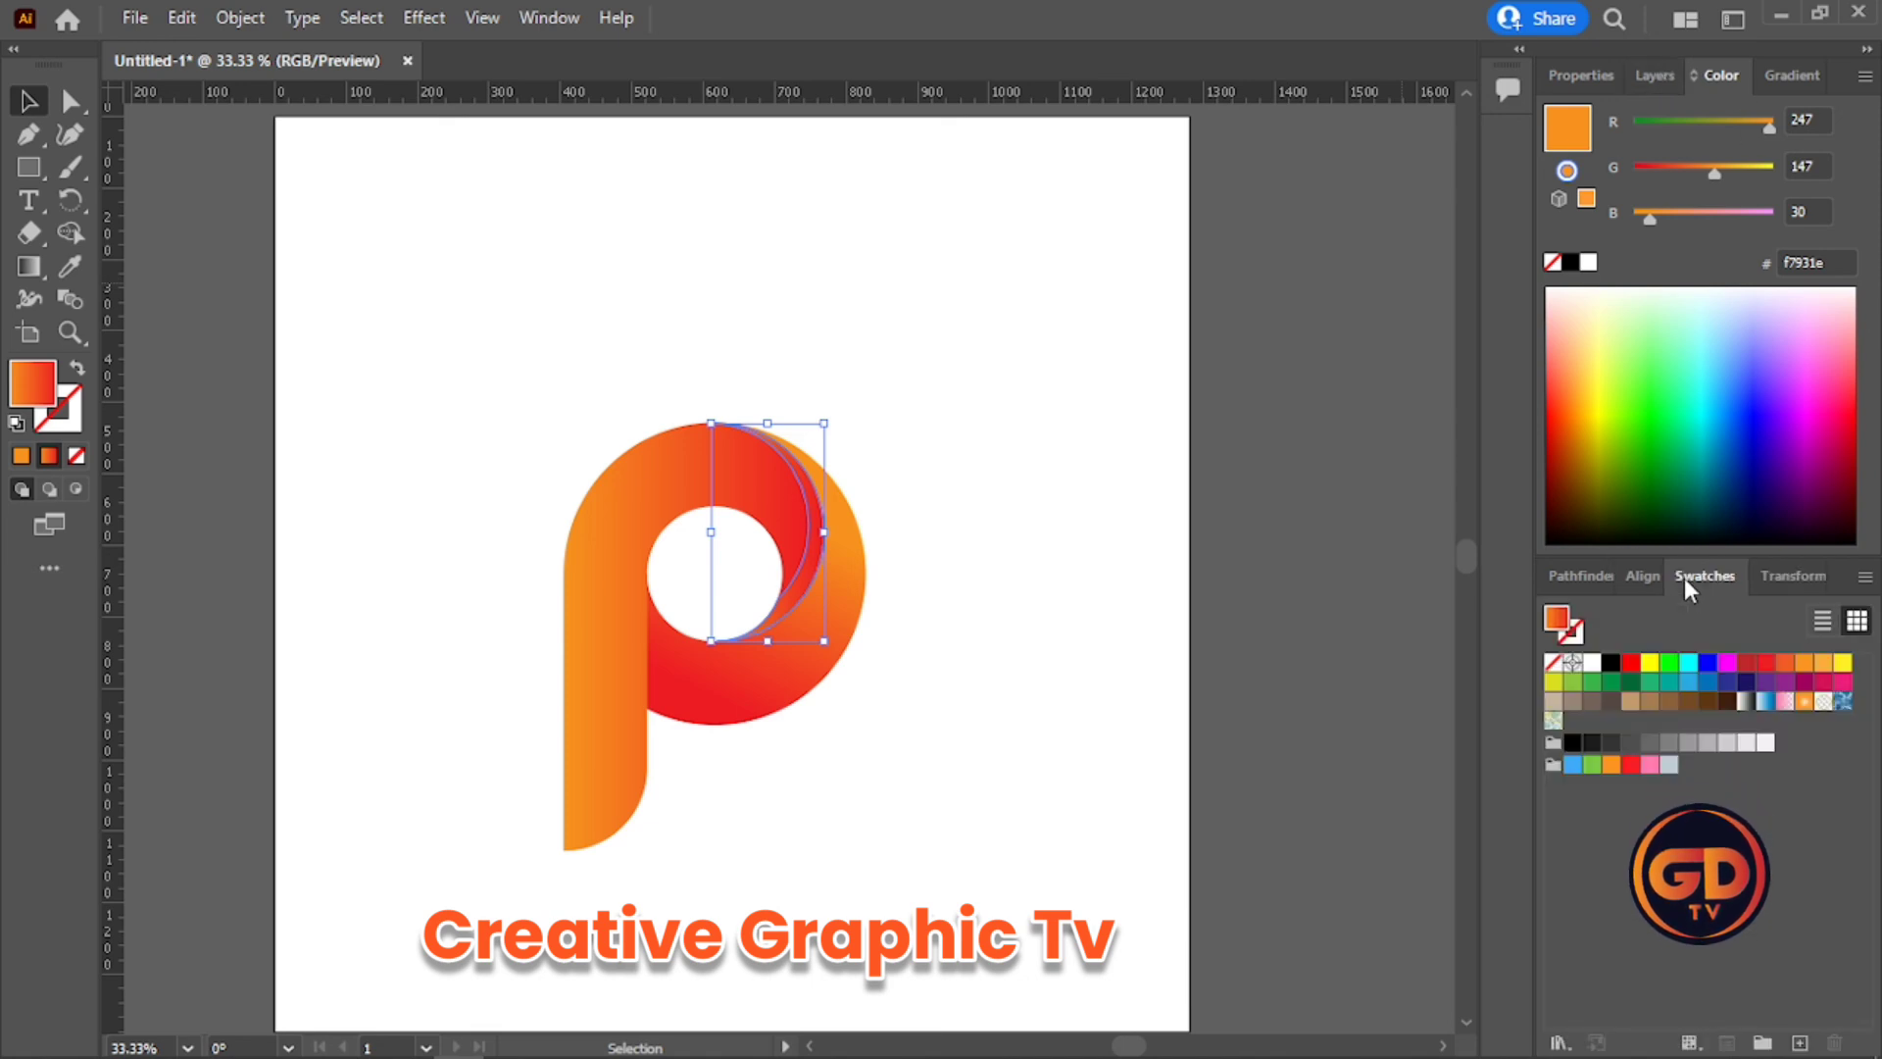
left_click(1746, 664)
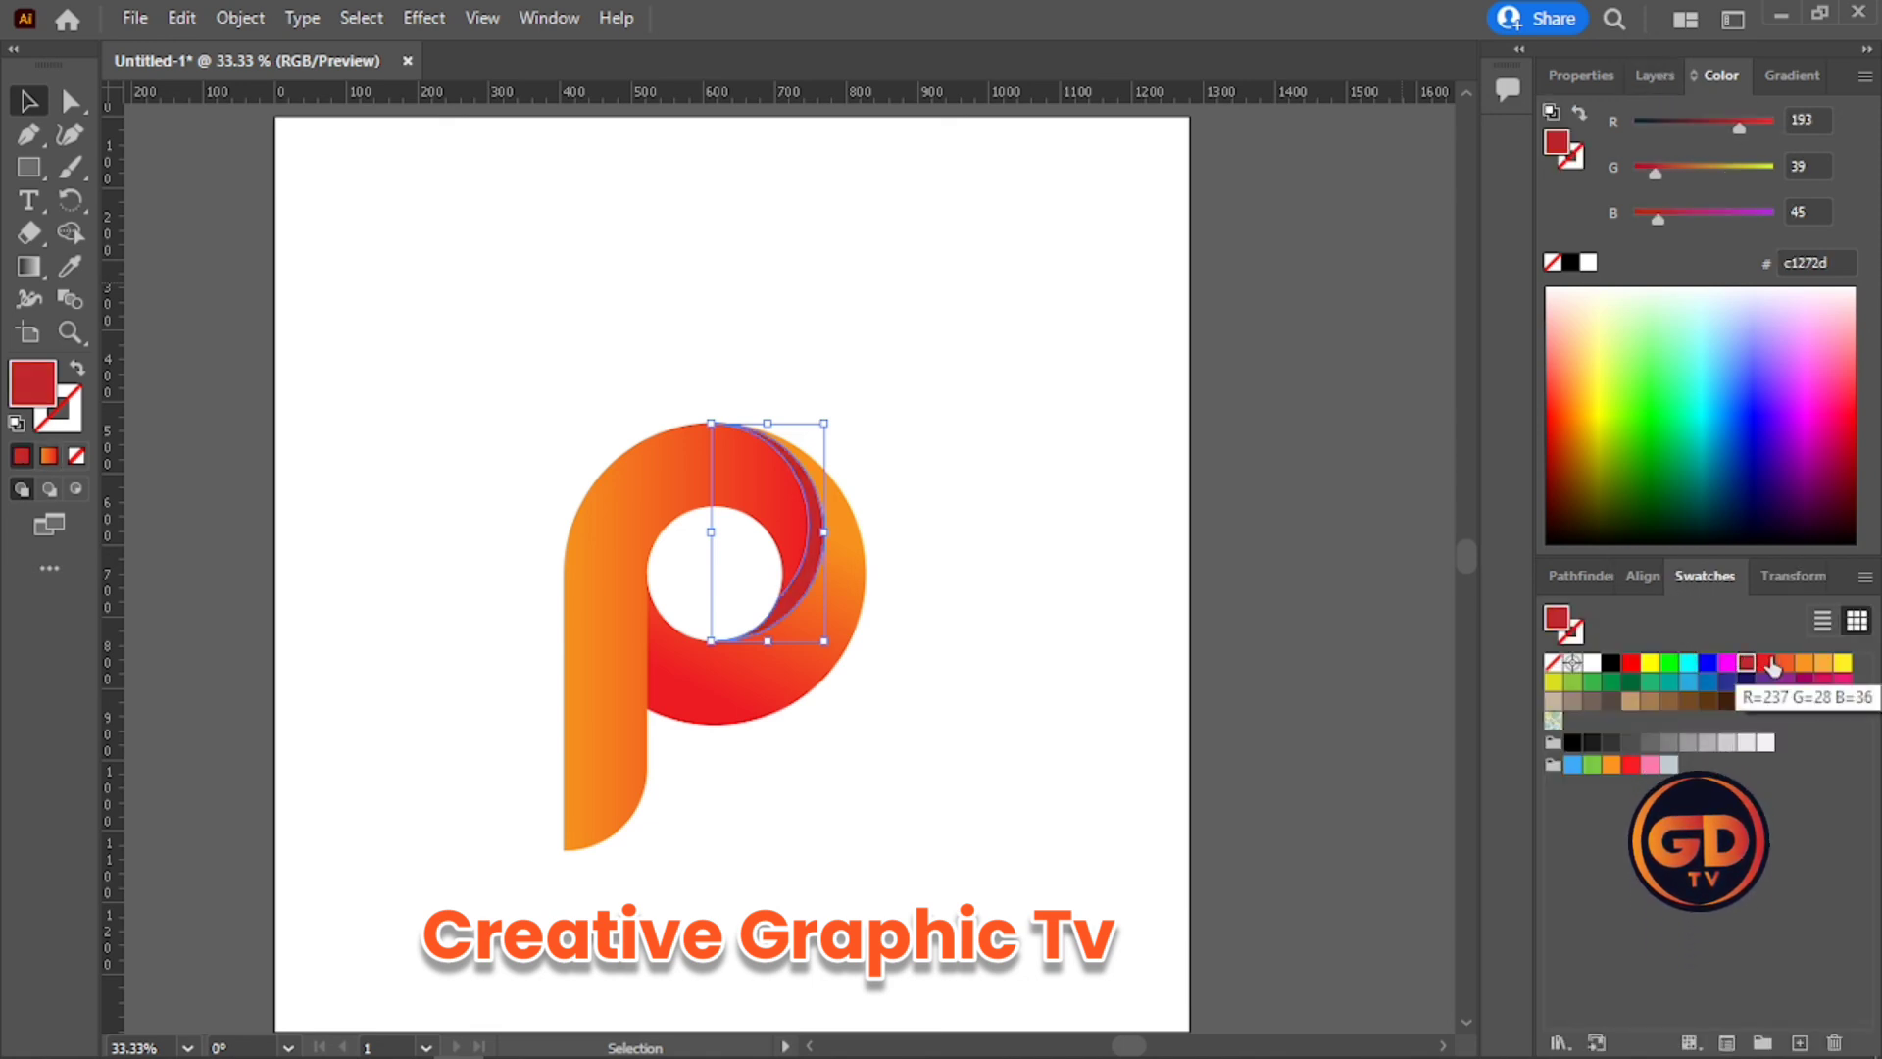
left_click(1135, 631)
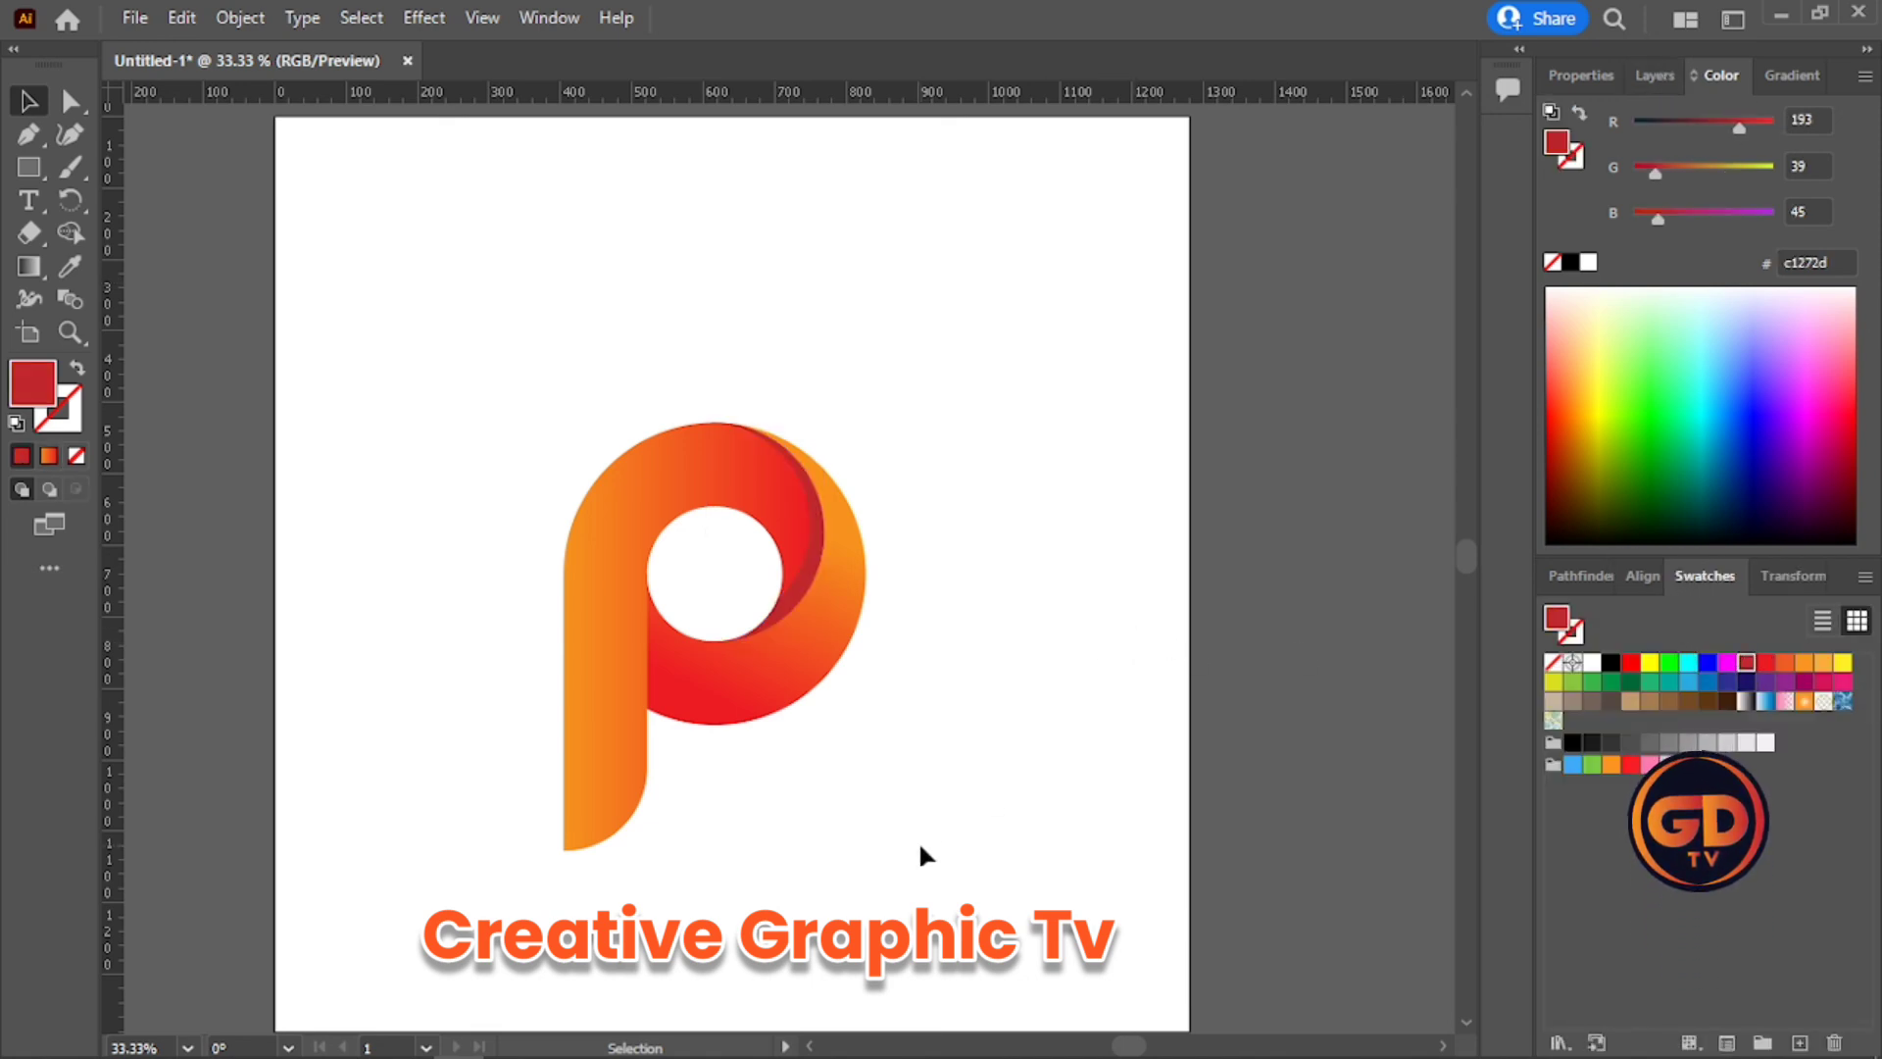